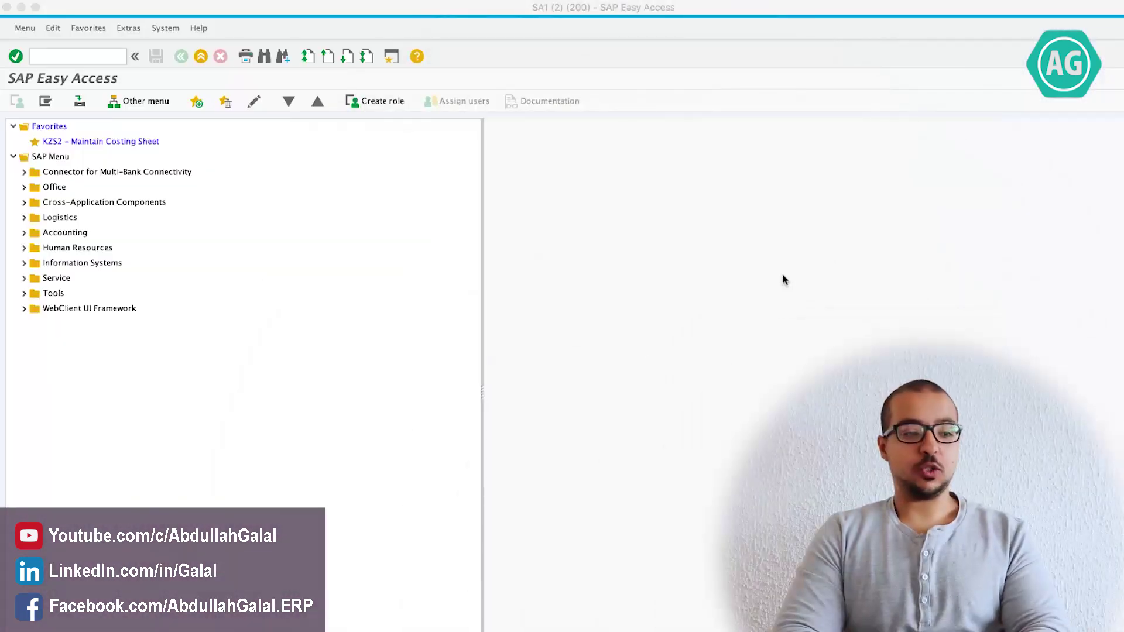
# Switch to the PCP Example workbook in Excel and review the Cost Center Plan and Activity Allocation tables
pyautogui.hotkey('ctrl', 'Right')
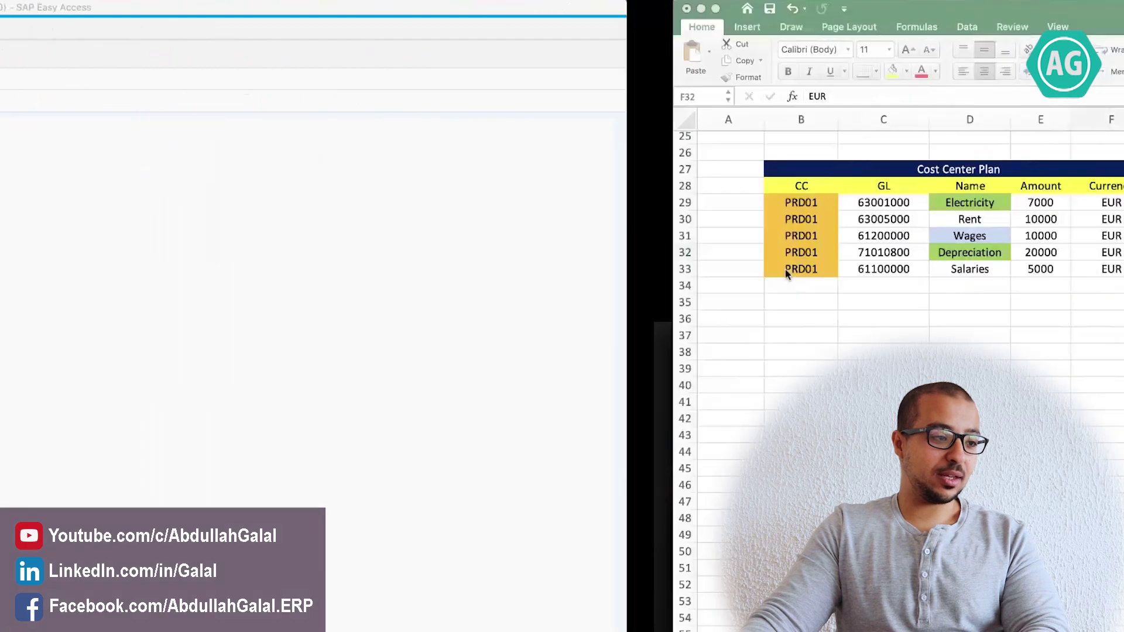
pyautogui.moveTo(743, 170); pyautogui.dragTo(849, 212)
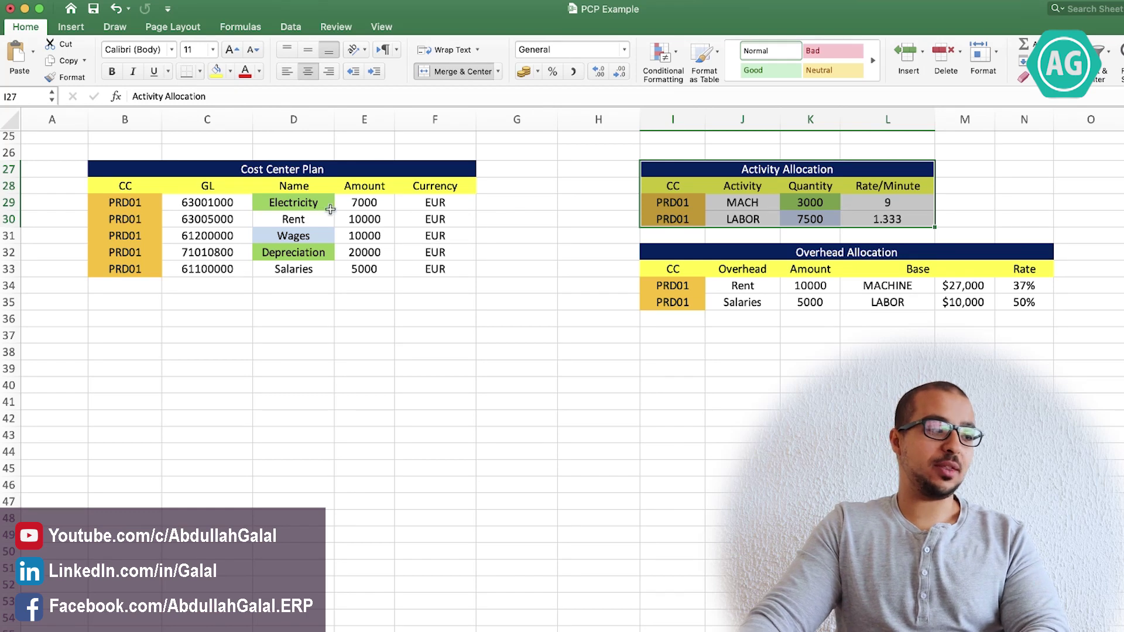
pyautogui.hscroll(-1, 312, 201)
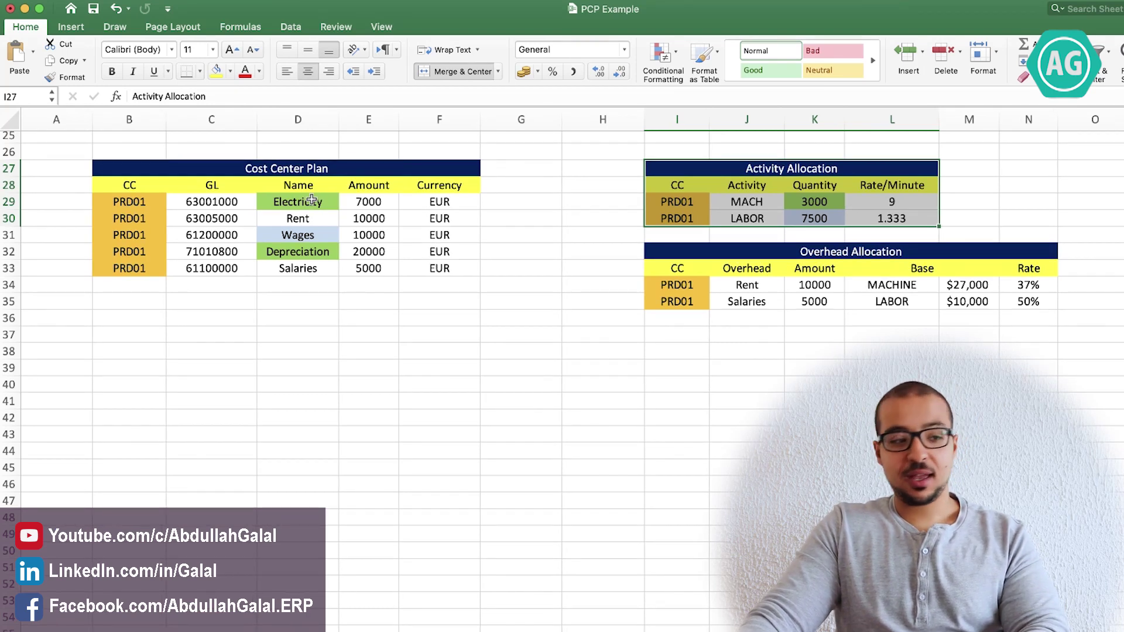
pyautogui.hscroll(1, 312, 200)
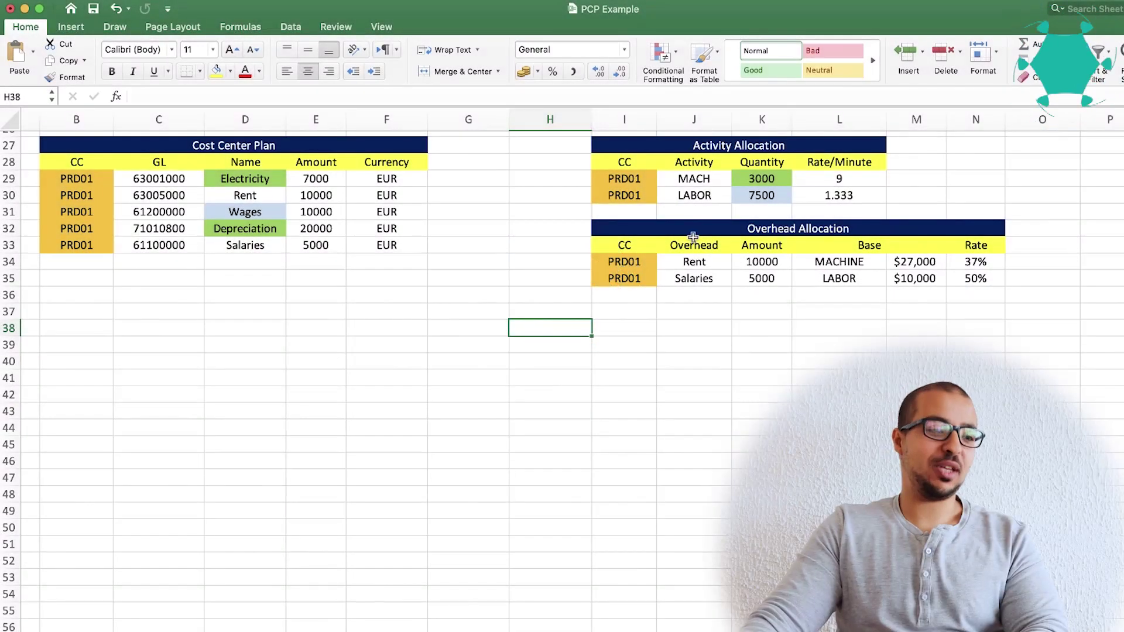
# Examine the Overhead Allocation table, checking the Rent and Salaries overheads against their amounts and allocation bases
pyautogui.moveTo(651, 230); pyautogui.dragTo(984, 279)
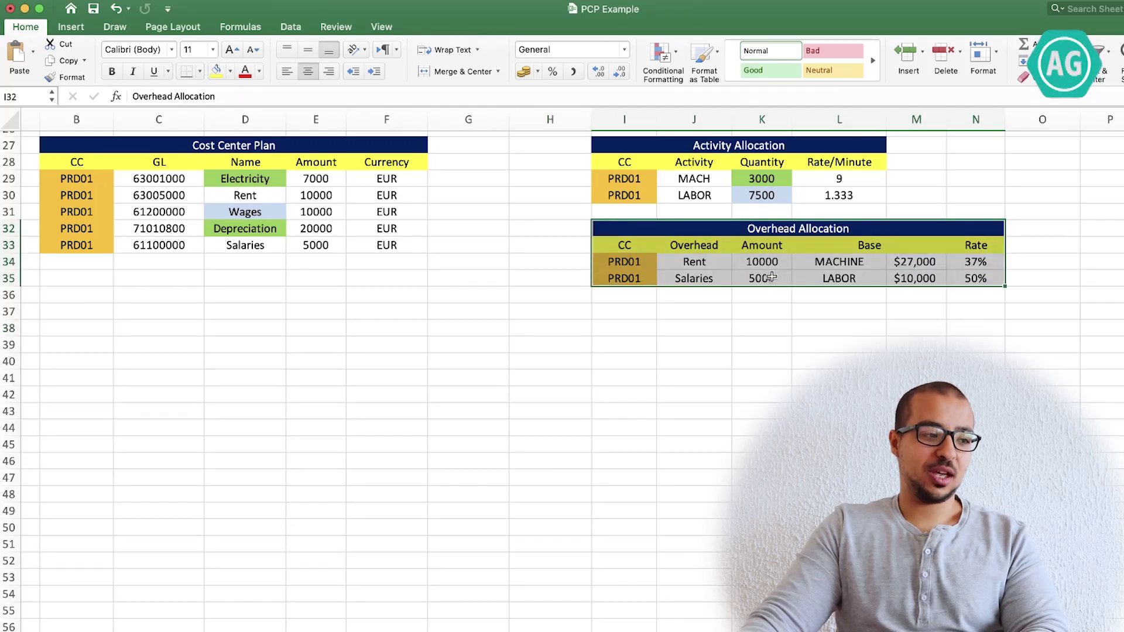
pyautogui.click(691, 325)
pyautogui.moveTo(688, 268); pyautogui.dragTo(684, 262)
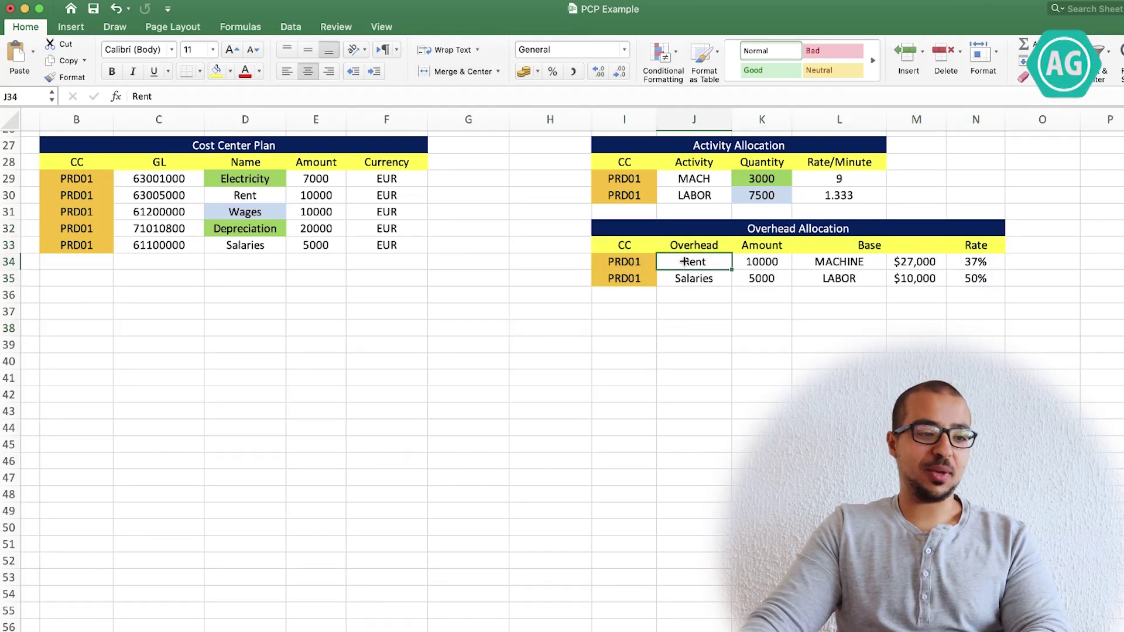
pyautogui.click(833, 265)
pyautogui.click(674, 282)
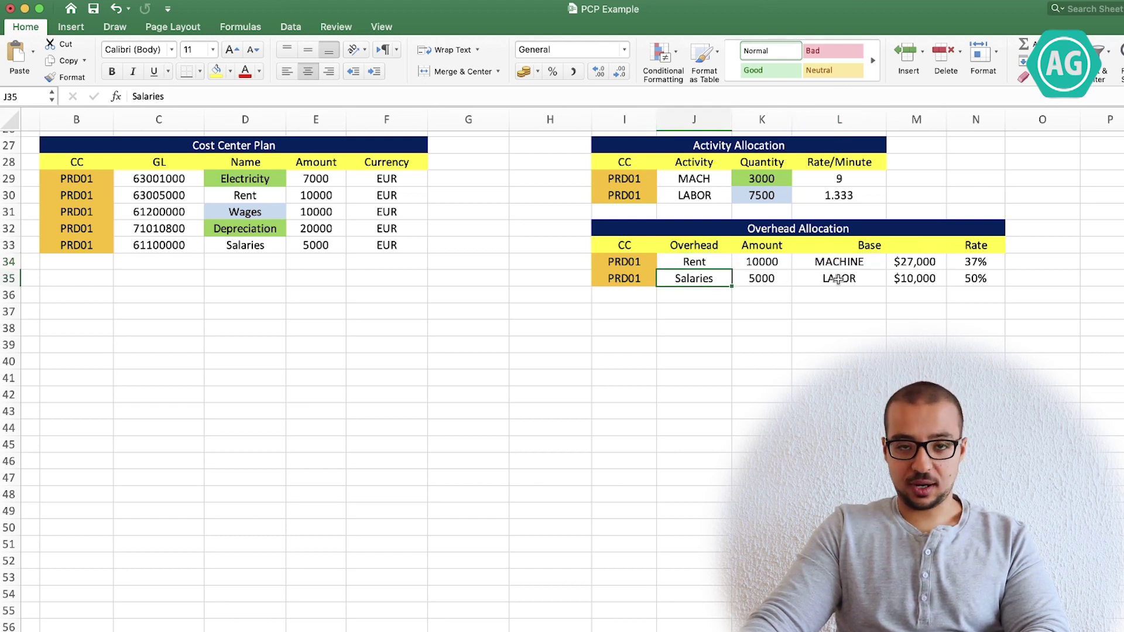
pyautogui.click(694, 261)
pyautogui.click(826, 263)
pyautogui.click(771, 263)
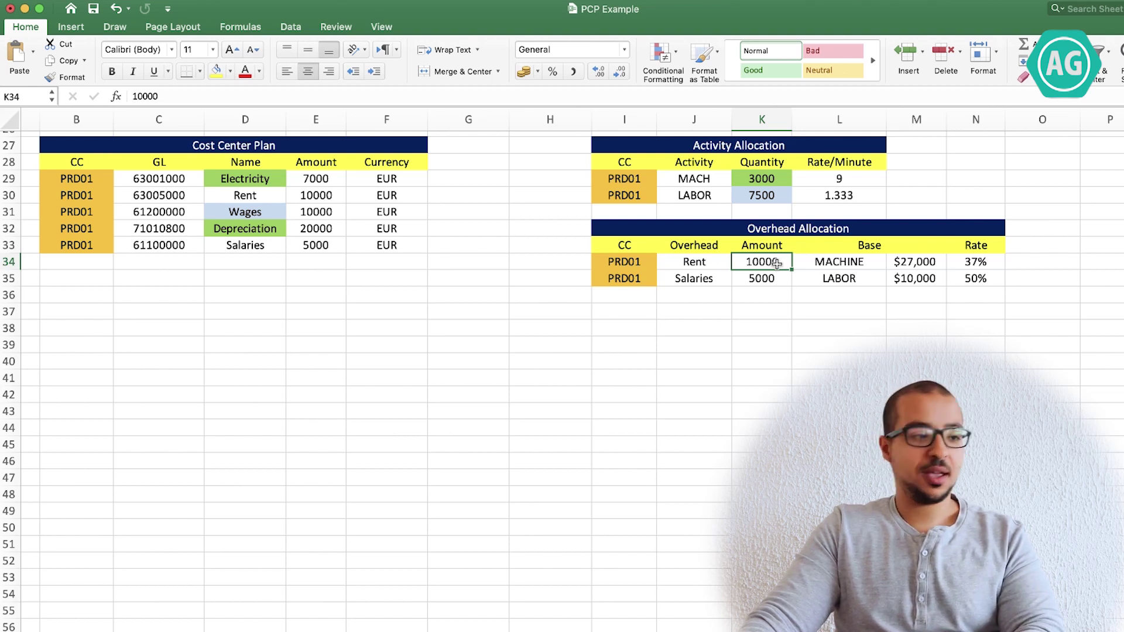
# Switch to SAP, open Maintain Costing Sheet (KZS2) and add costing sheet GA002 with the description Demo Costing Sheet
pyautogui.hotkey('ctrl', 'Left')
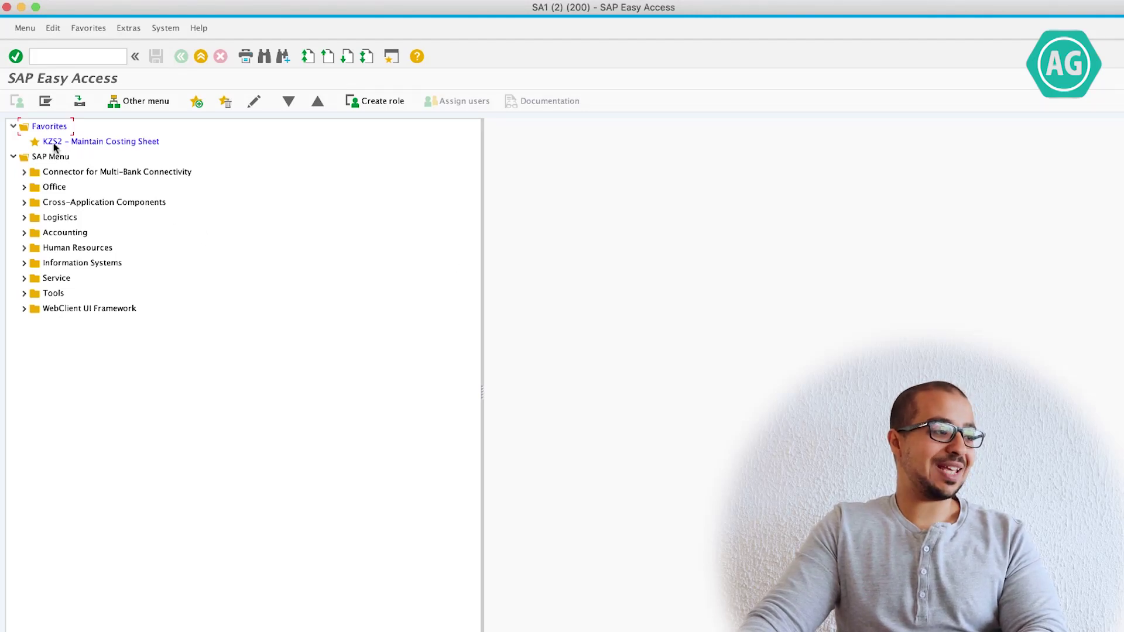
pyautogui.doubleClick(103, 142)
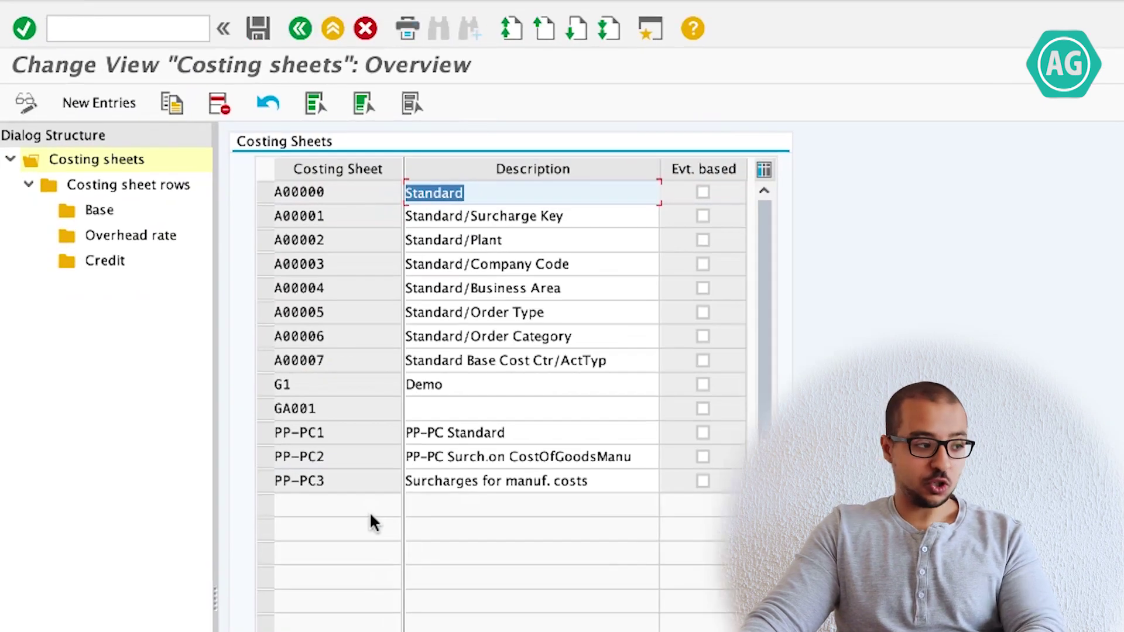
pyautogui.click(96, 103)
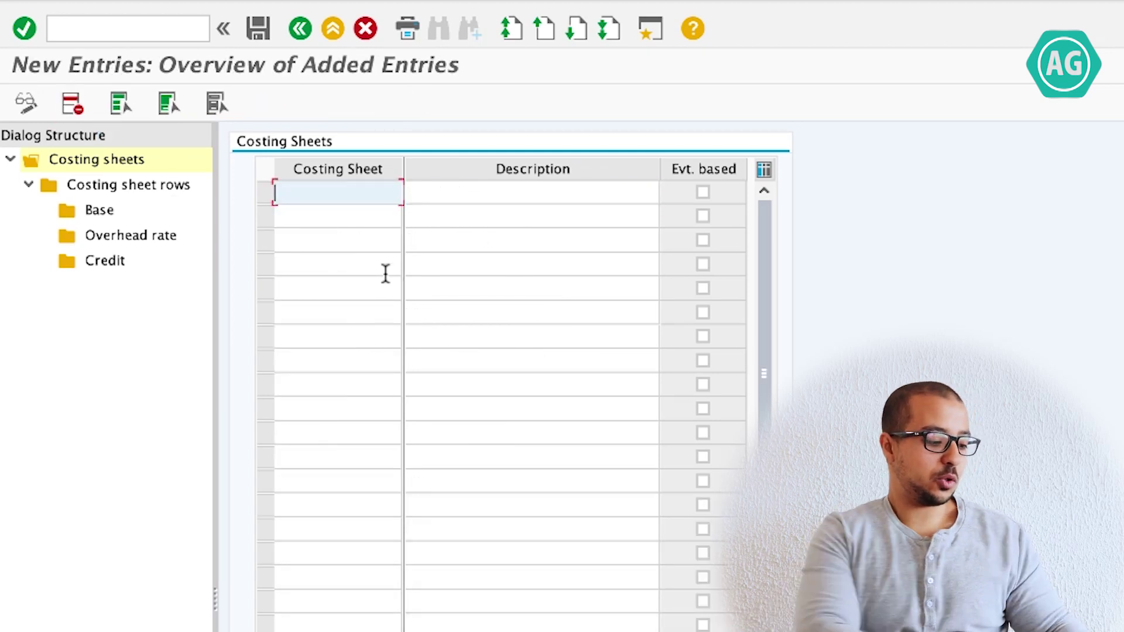
pyautogui.write('GA002')
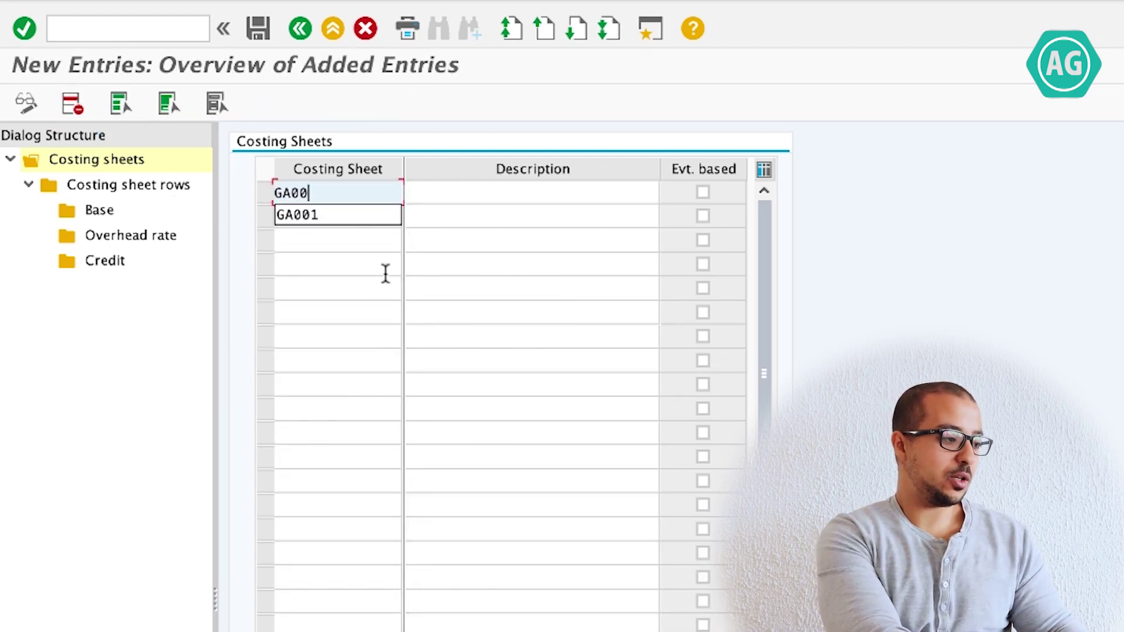
pyautogui.click(465, 192)
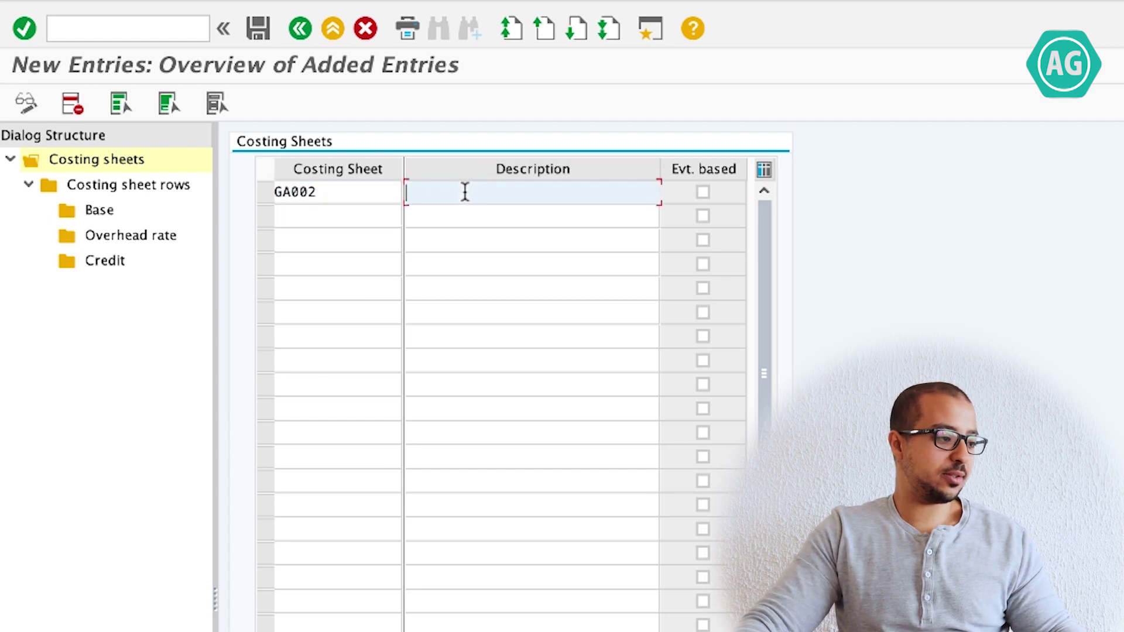
pyautogui.write('Demo Co')
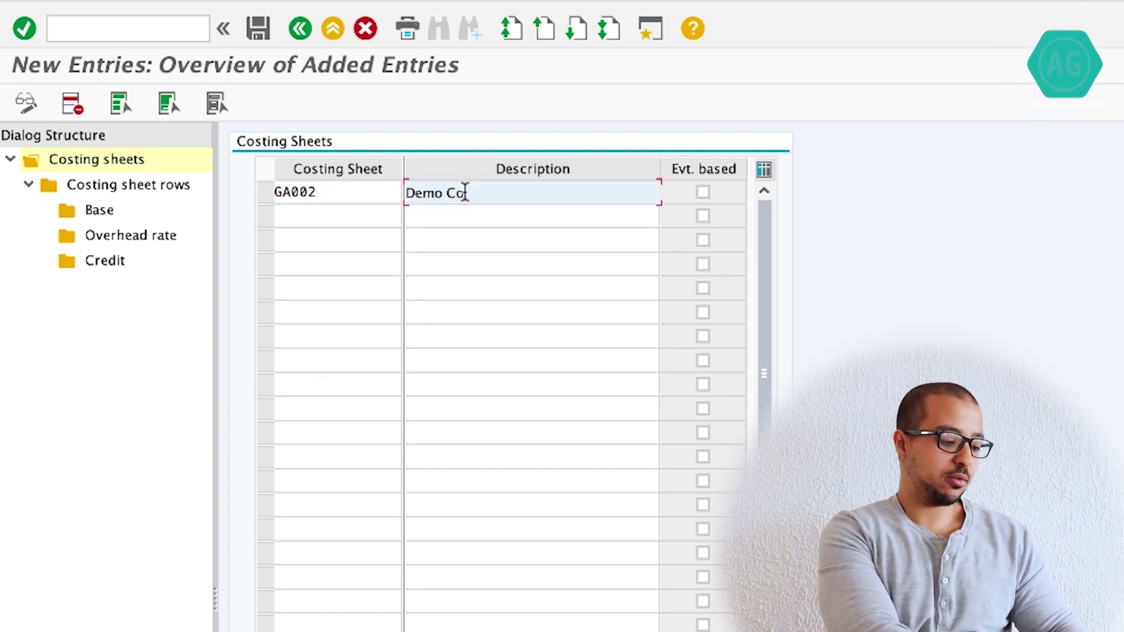
pyautogui.write('sting Sheet')
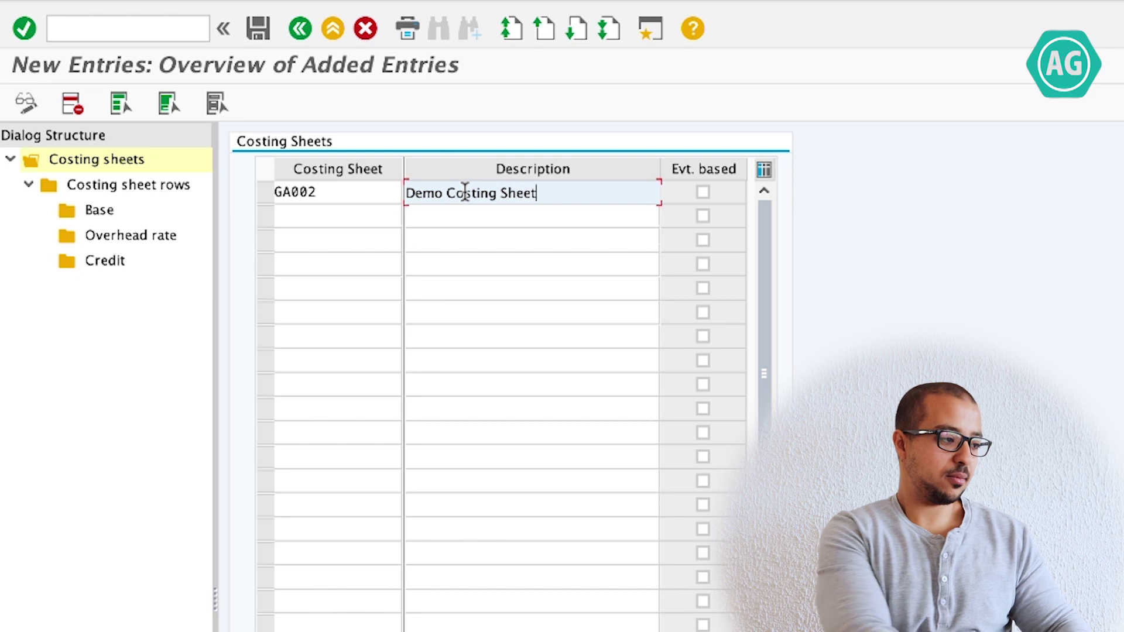
# Open the costing sheet rows of GA002 and review its Base, Overhead rate and Credit components
pyautogui.click(265, 193)
pyautogui.doubleClick(107, 186)
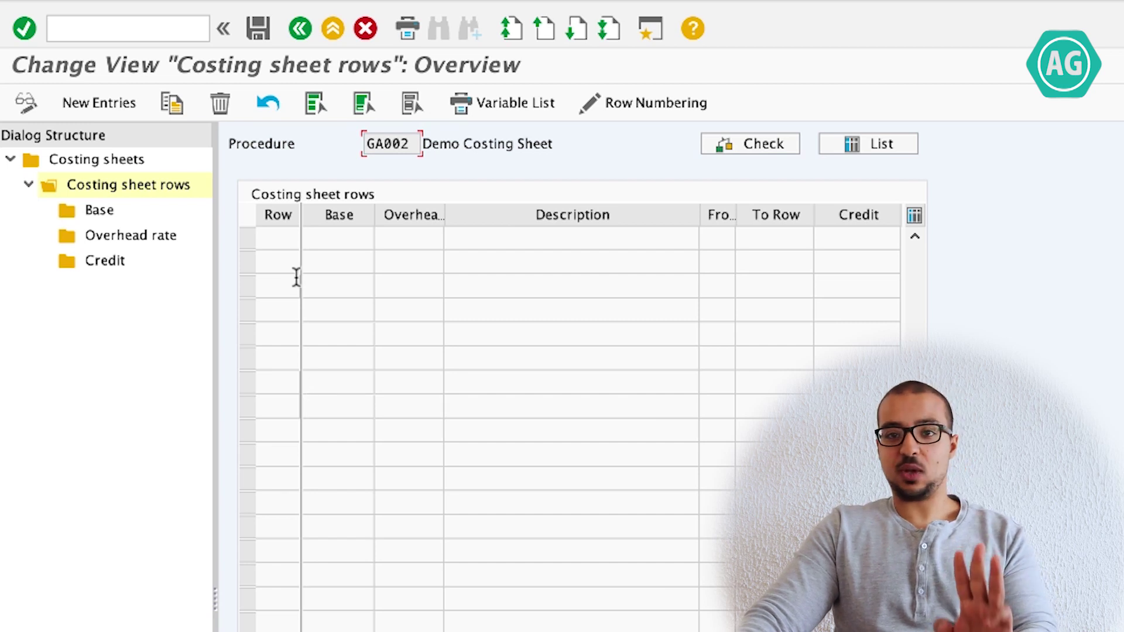
pyautogui.click(96, 209)
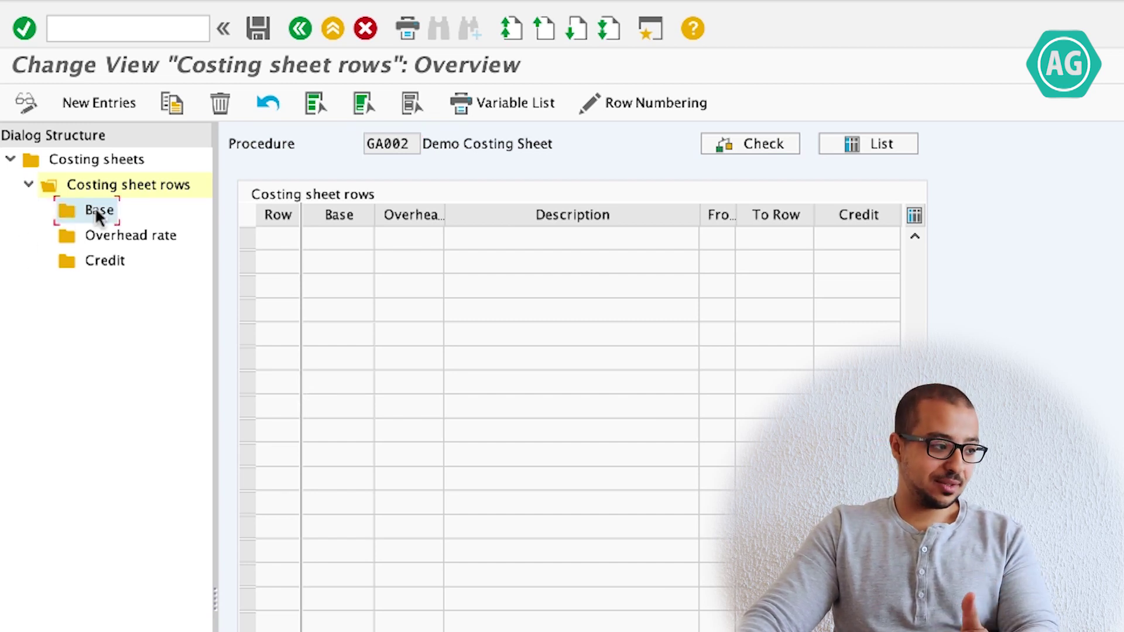
pyautogui.click(109, 237)
pyautogui.click(106, 261)
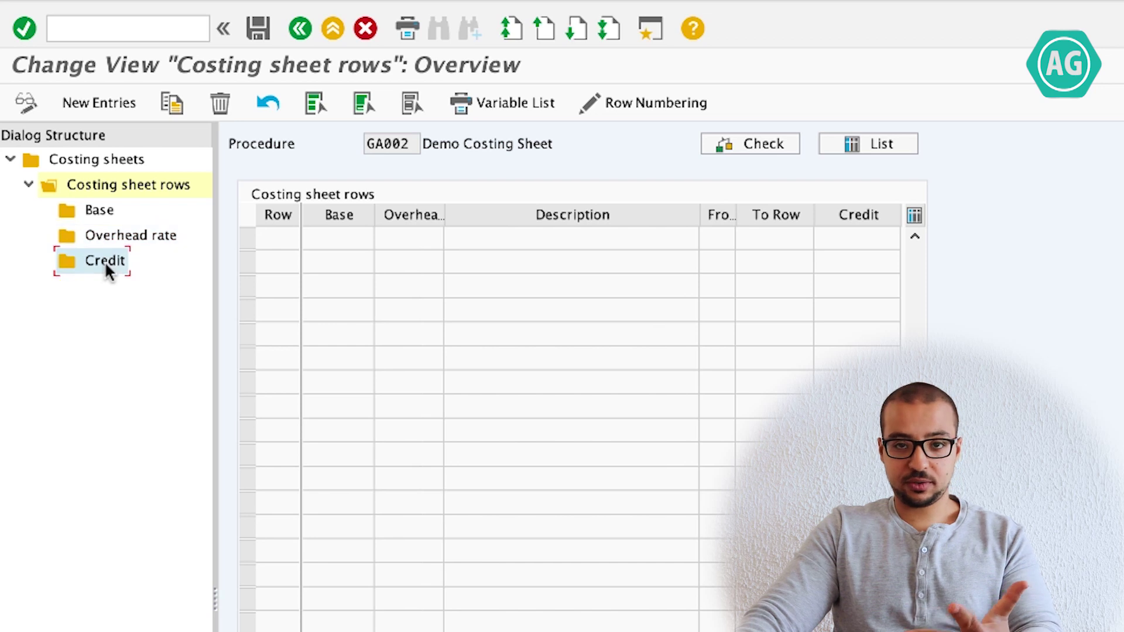
# Check the MACHINE and LABOR bases in the Excel Overhead Allocation table and relate them to SAP's Base, Overhead rate and Credit components
pyautogui.click(94, 217)
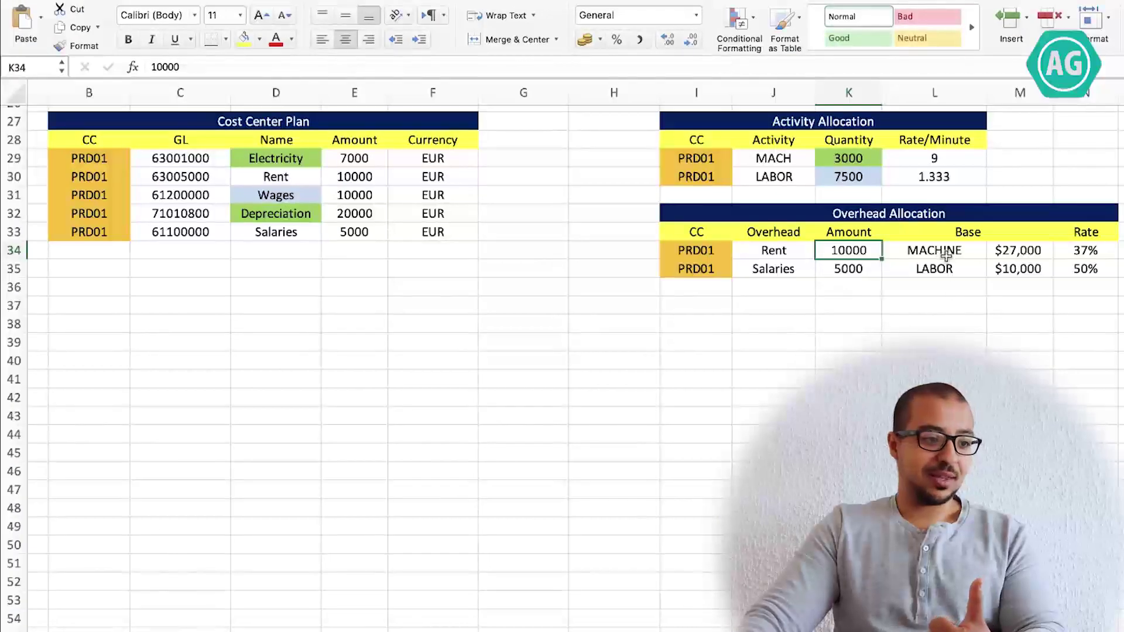
pyautogui.click(947, 251)
pyautogui.moveTo(947, 251); pyautogui.dragTo(949, 269)
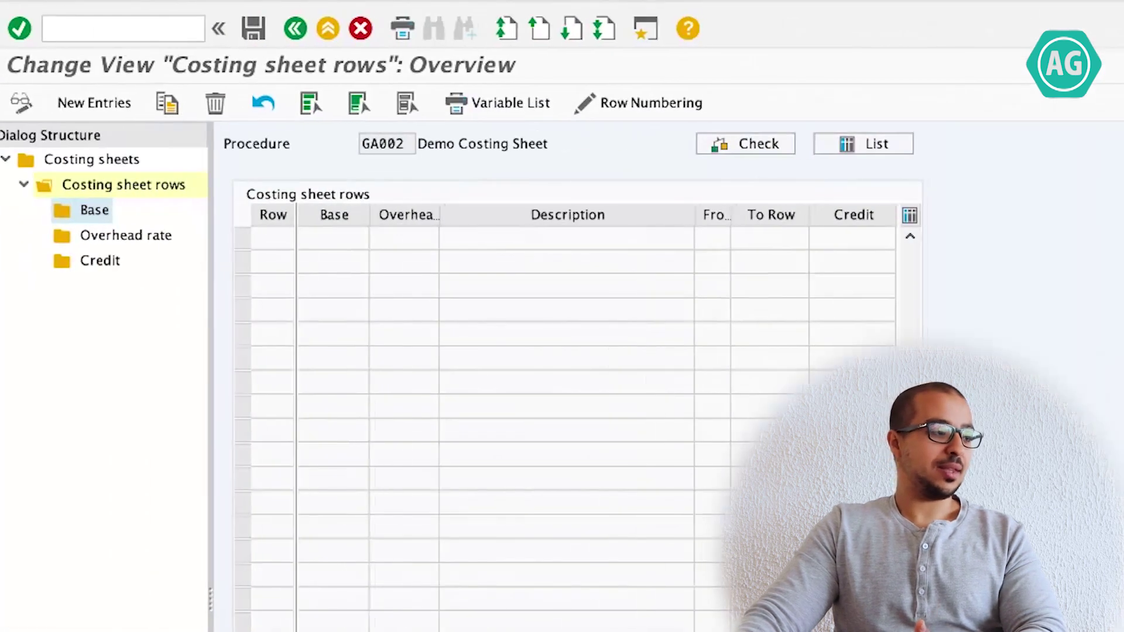
pyautogui.click(120, 240)
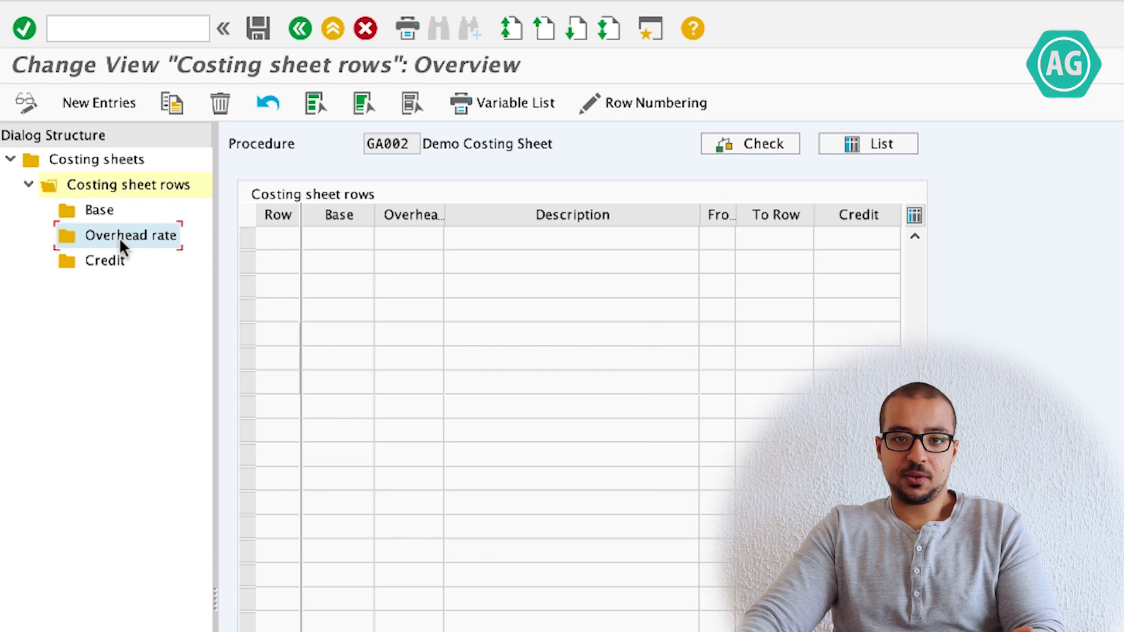
pyautogui.click(98, 262)
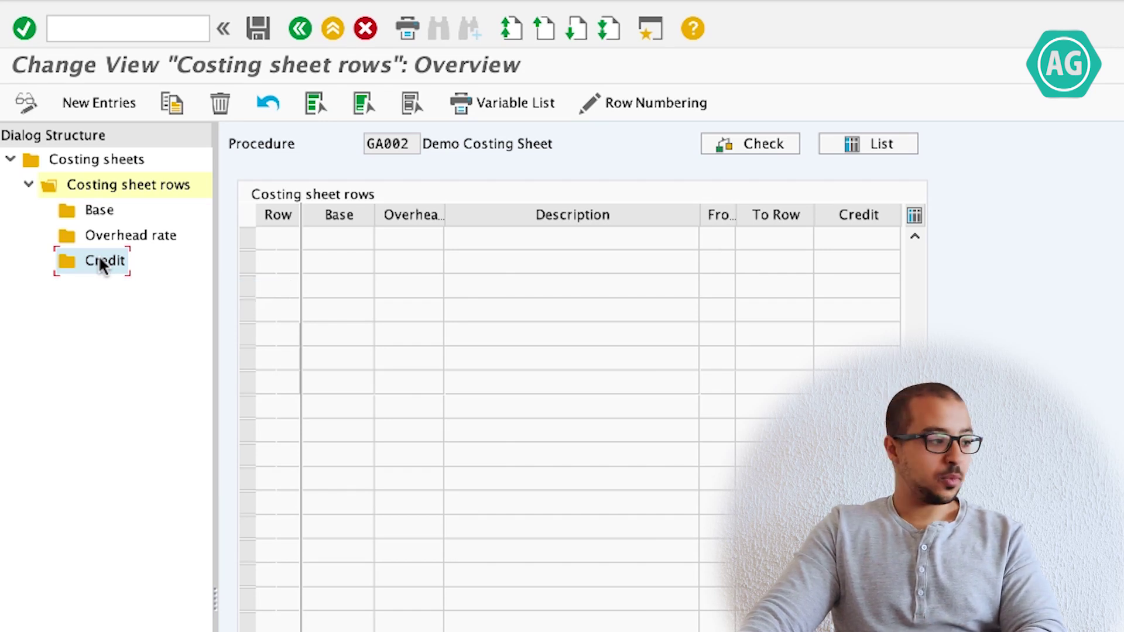
pyautogui.click(99, 211)
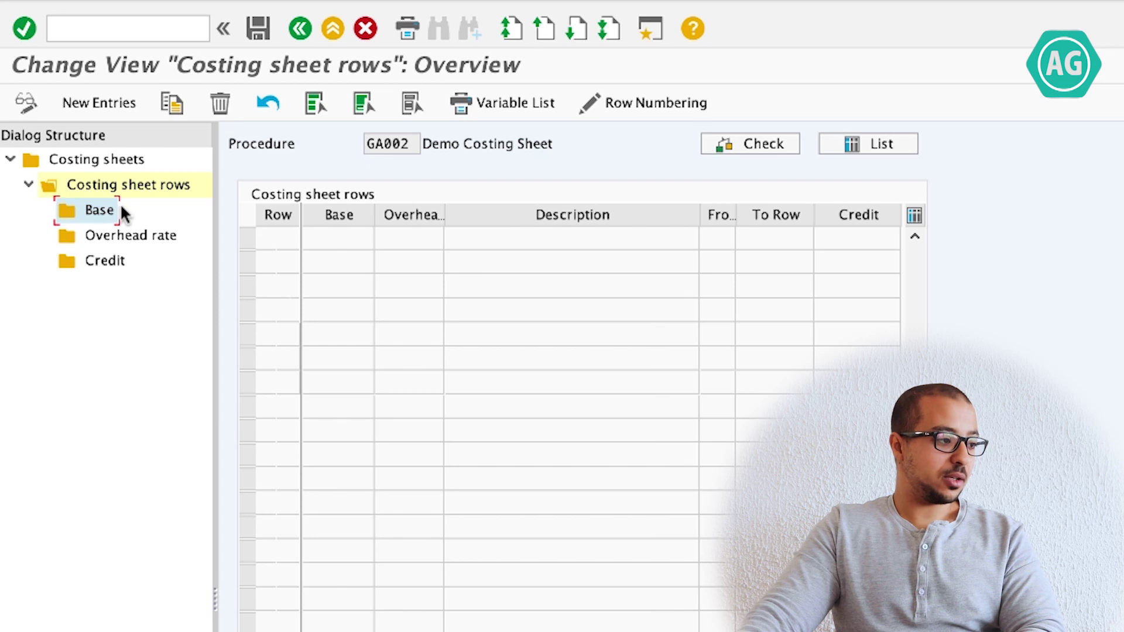
# Add costing sheet row 10 to GA002 with base X1 and the description Labor Base
pyautogui.click(85, 103)
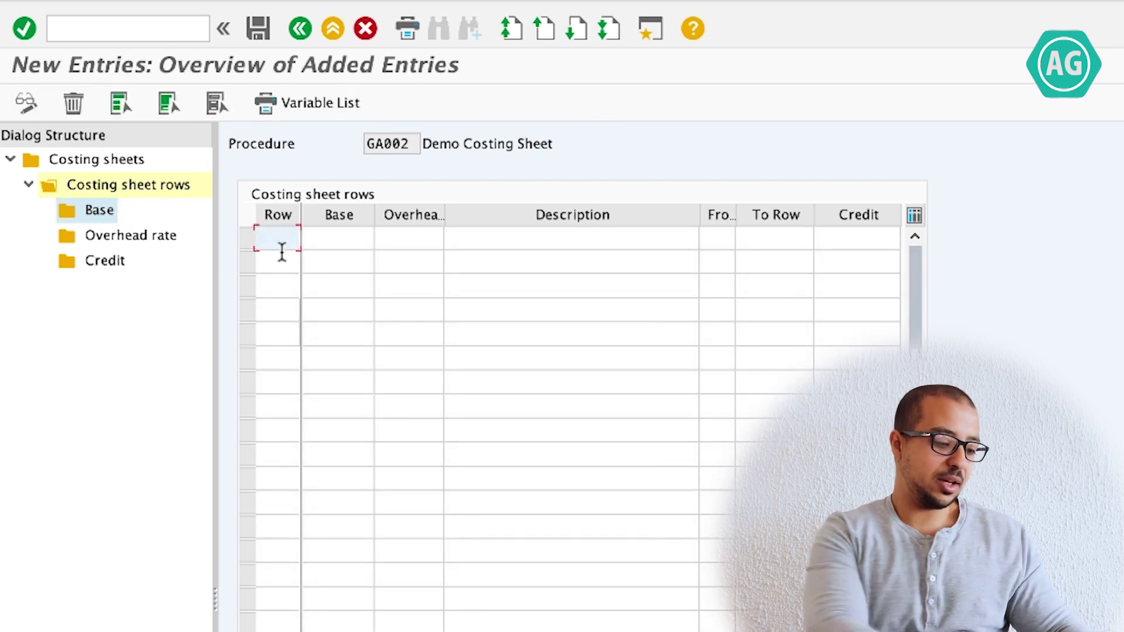
pyautogui.write('10')
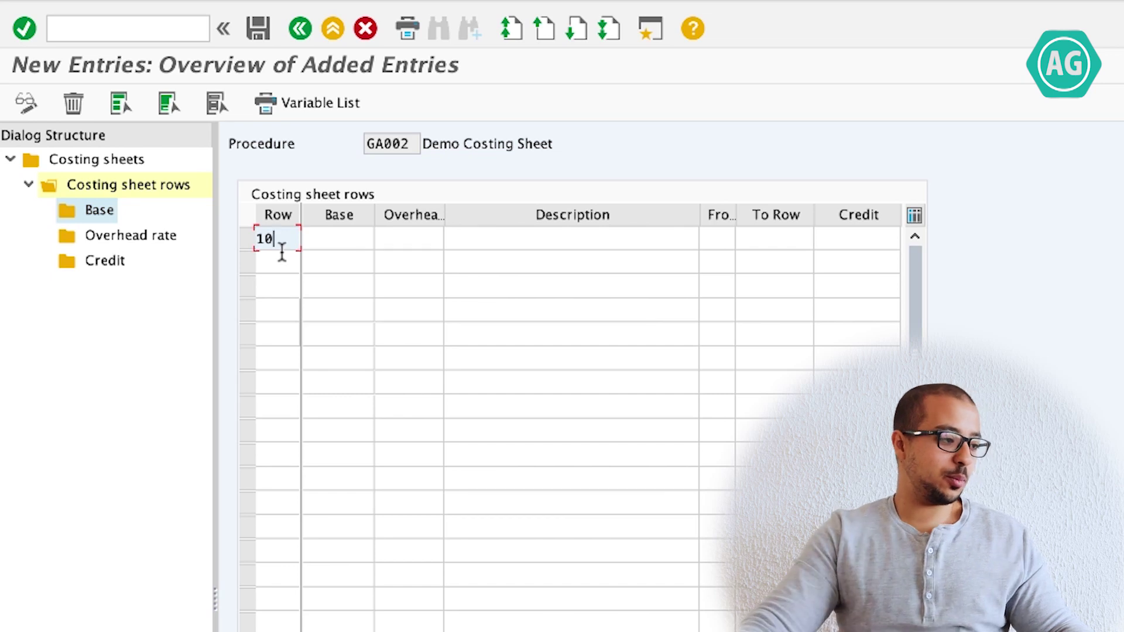
pyautogui.click(325, 241)
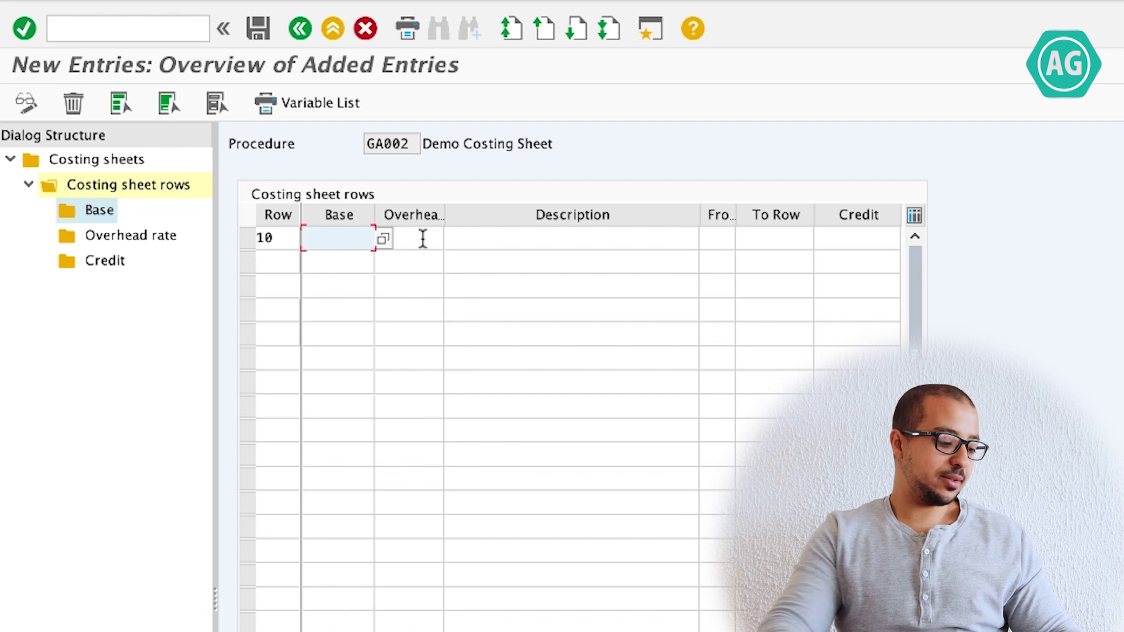
pyautogui.write('X1')
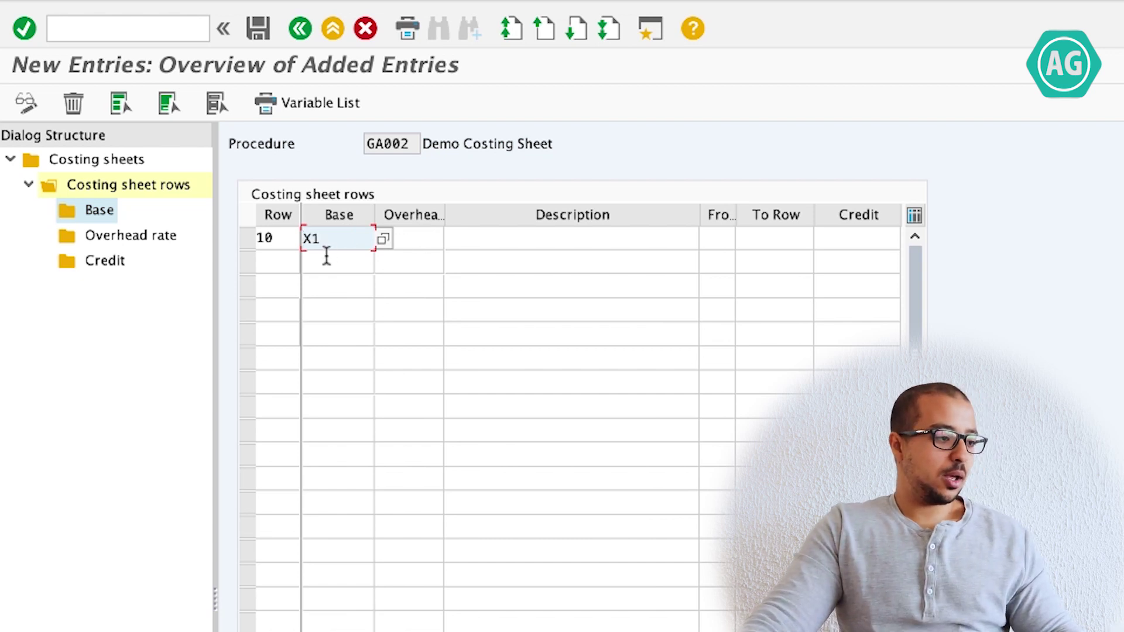
pyautogui.click(514, 240)
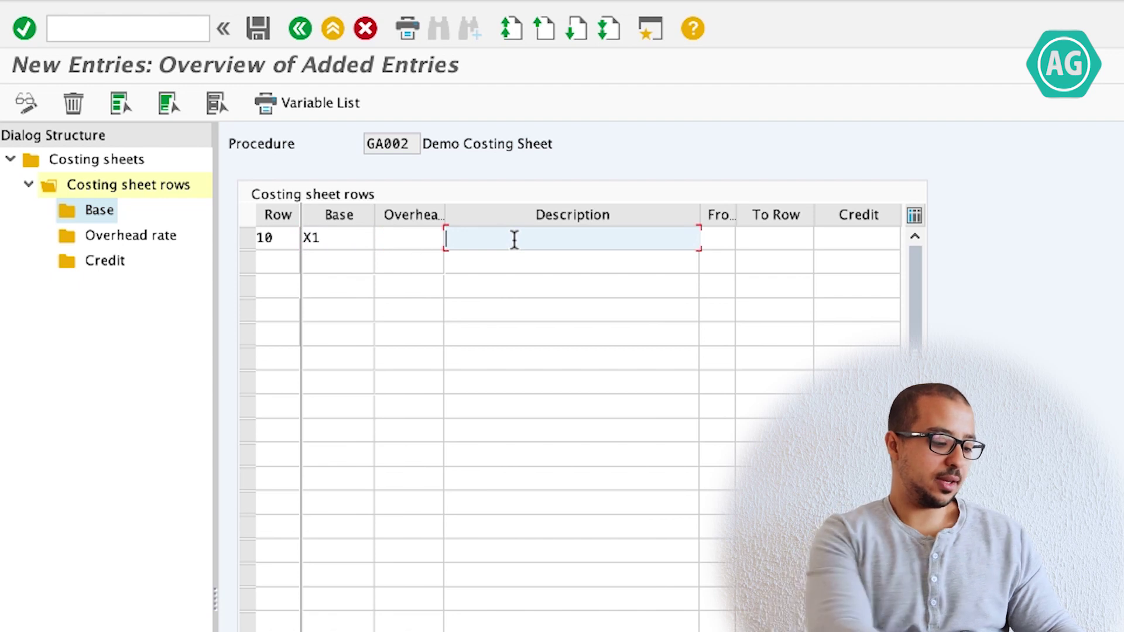
pyautogui.write('Labor ')
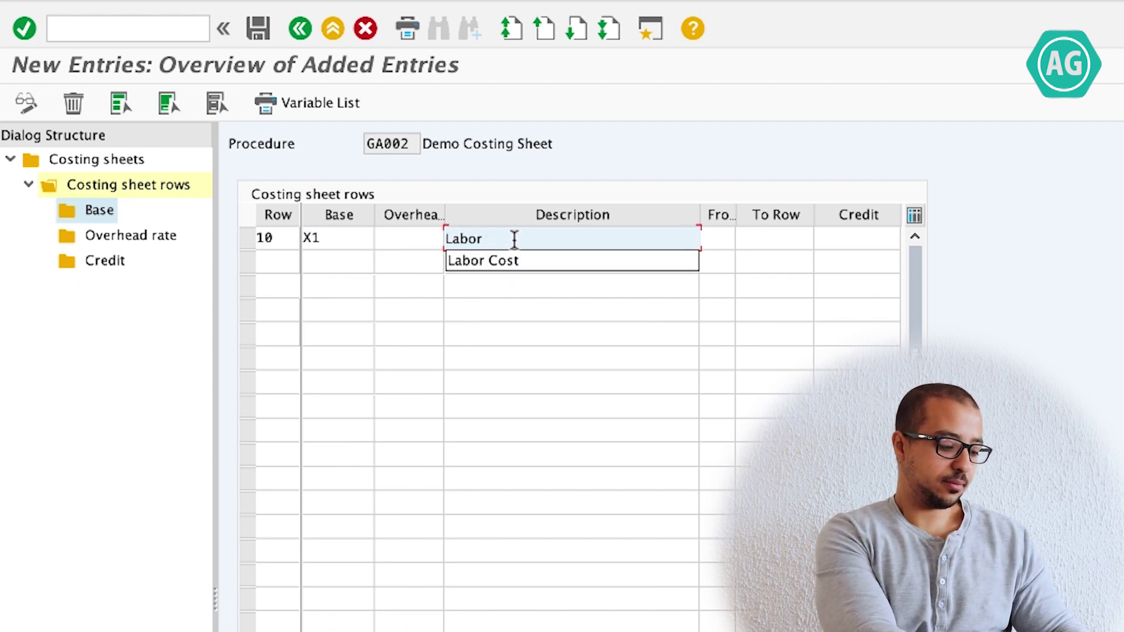
pyautogui.write('Base')
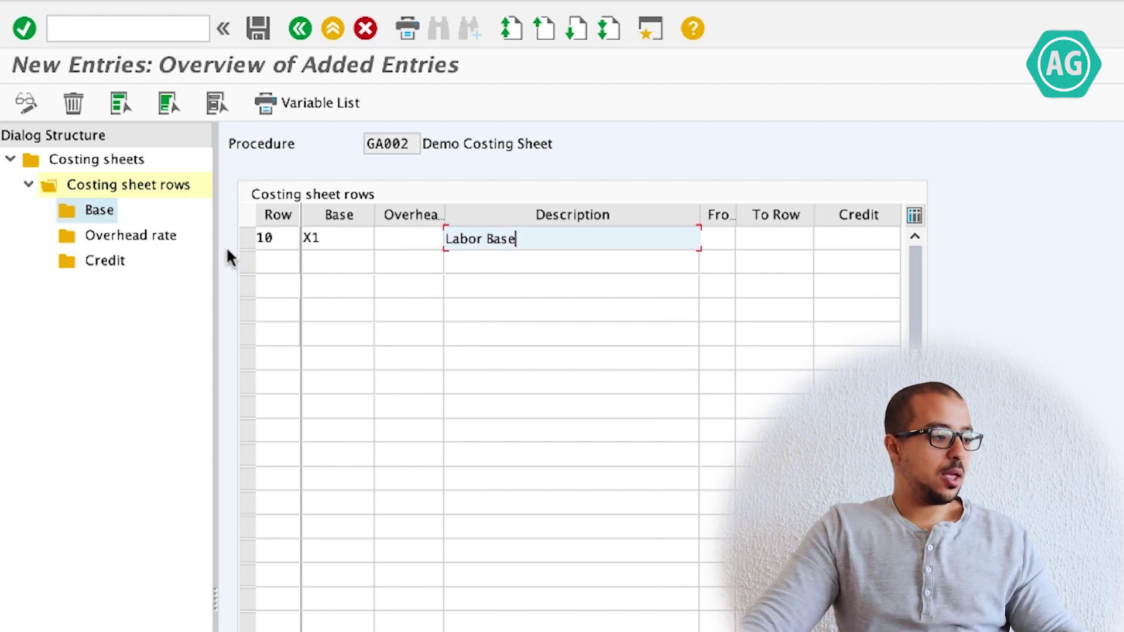
pyautogui.press('Return')
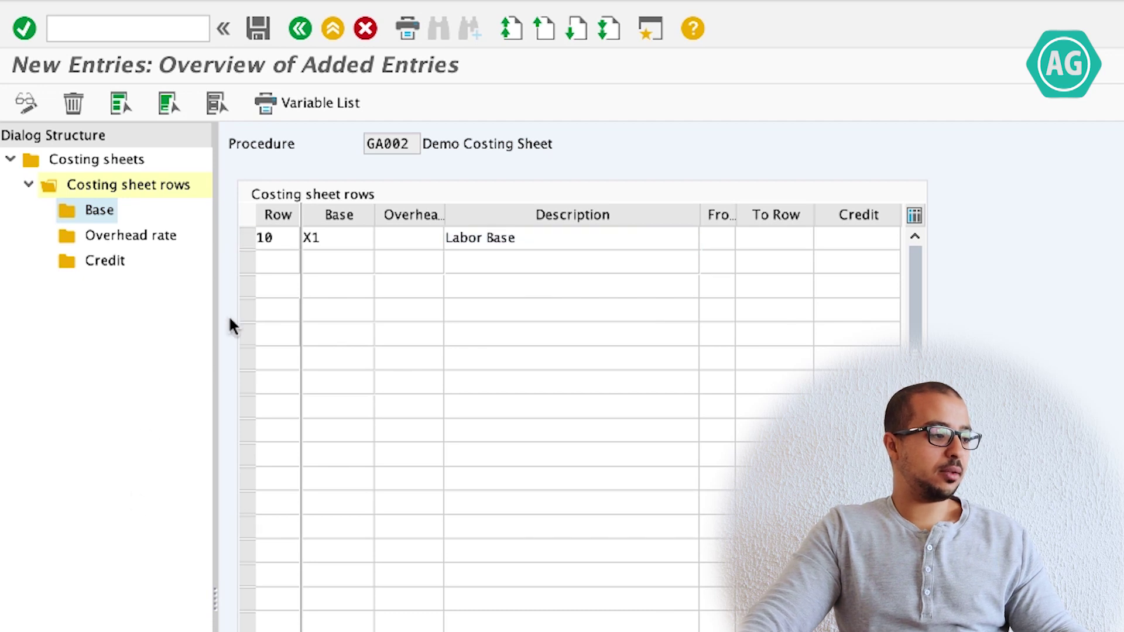
# Create calculation base X1 for row 10 as Labor Base, based on Cost Element / Origin, in controlling area GA00
pyautogui.click(358, 258)
pyautogui.click(391, 241)
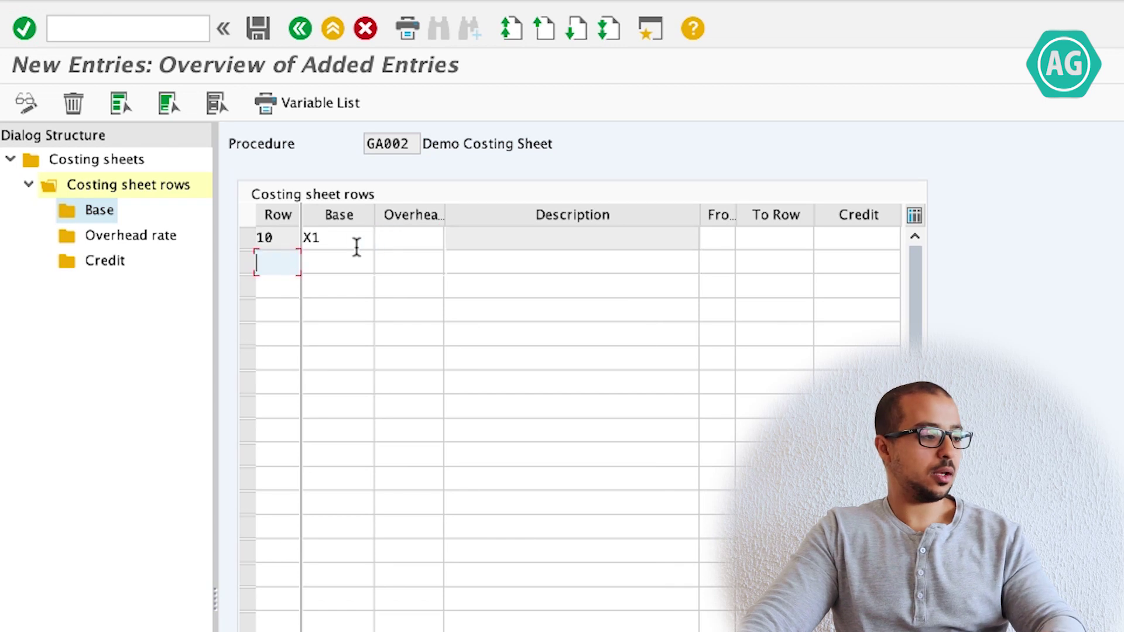
pyautogui.click(254, 238)
pyautogui.click(250, 239)
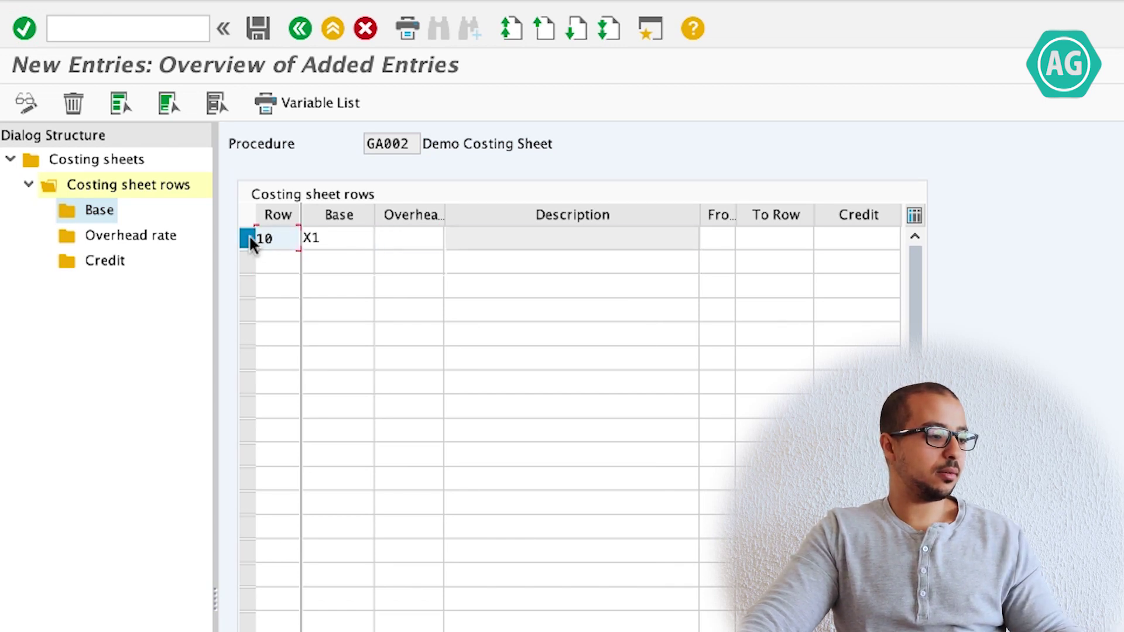
pyautogui.doubleClick(94, 211)
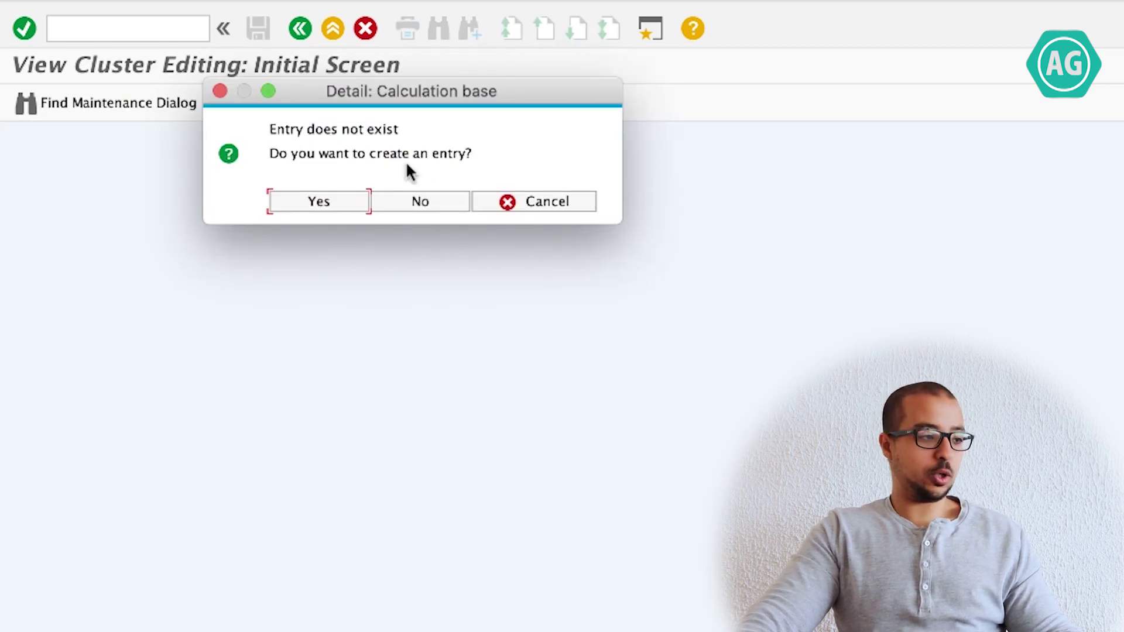
pyautogui.click(317, 201)
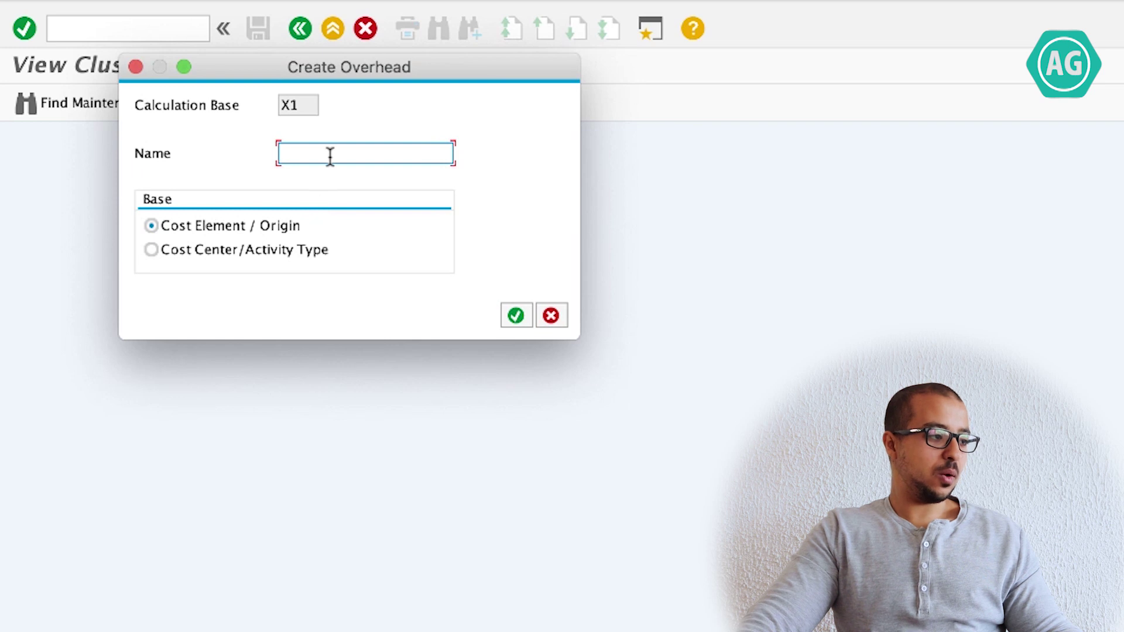
pyautogui.write('Labor Base')
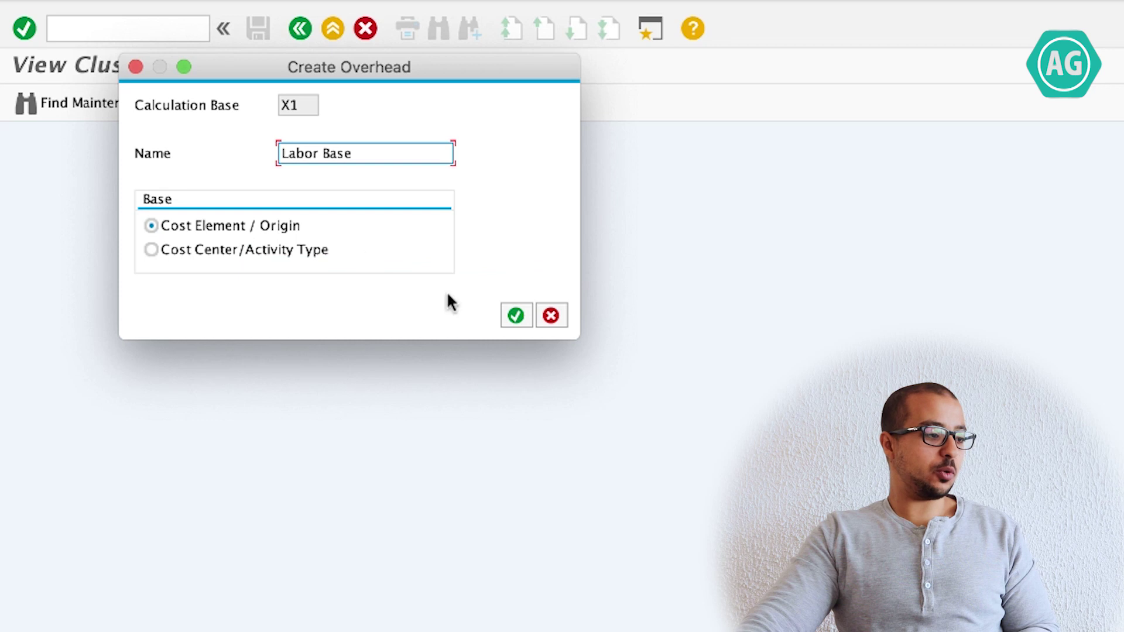
pyautogui.click(516, 315)
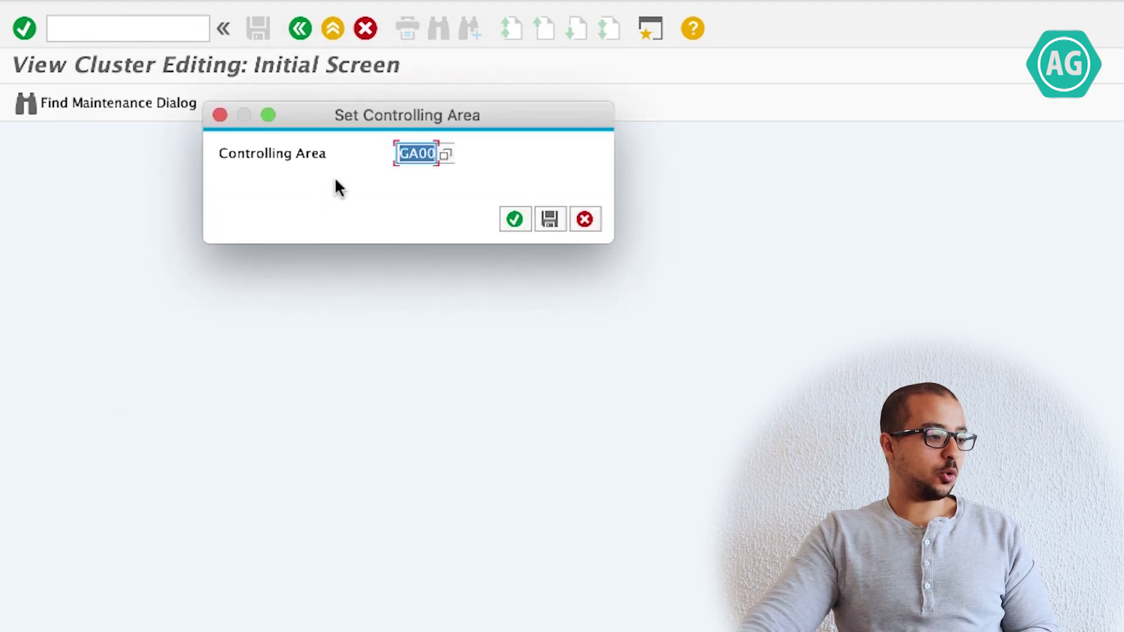
pyautogui.click(515, 221)
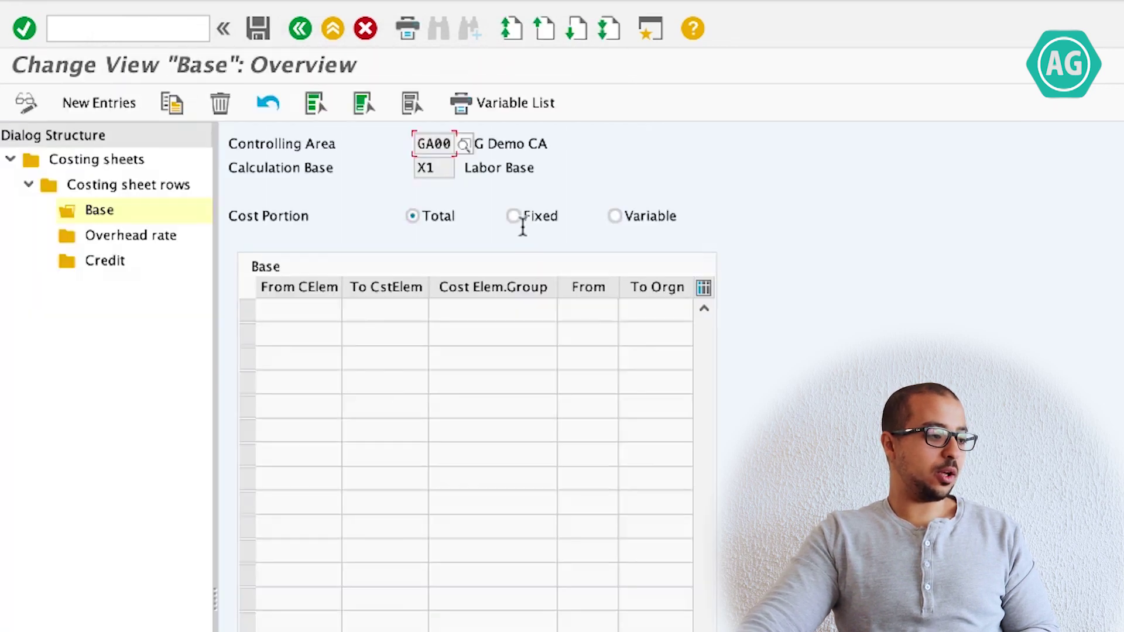
# Assign cost element LABOR to calculation base X1 and save it under the proposed customizing request
pyautogui.click(107, 104)
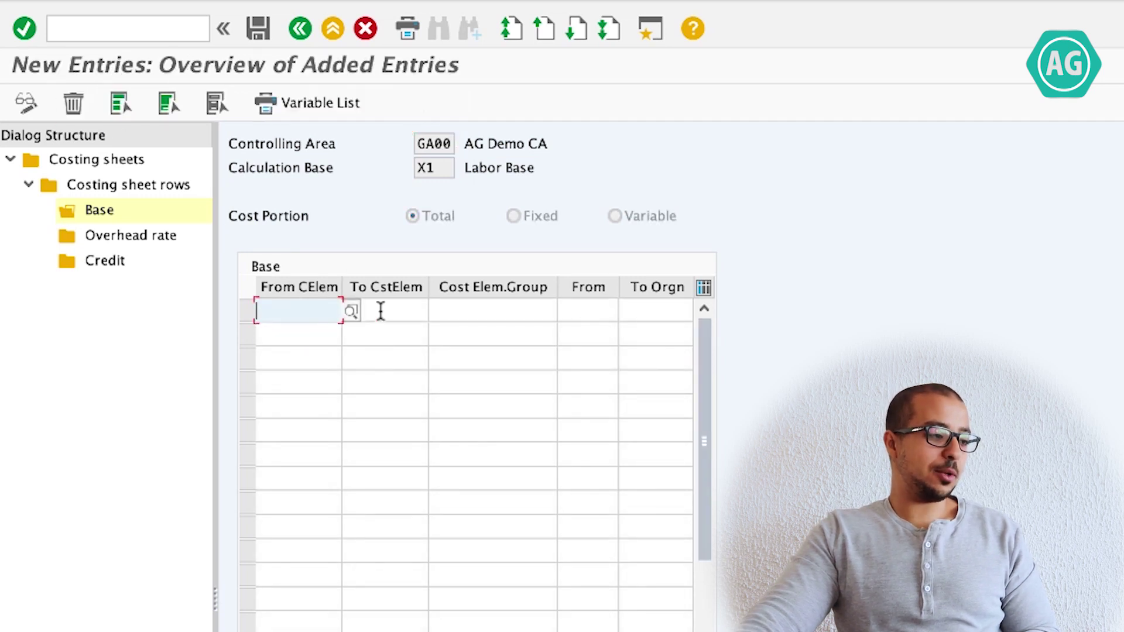
pyautogui.click(380, 310)
pyautogui.click(481, 308)
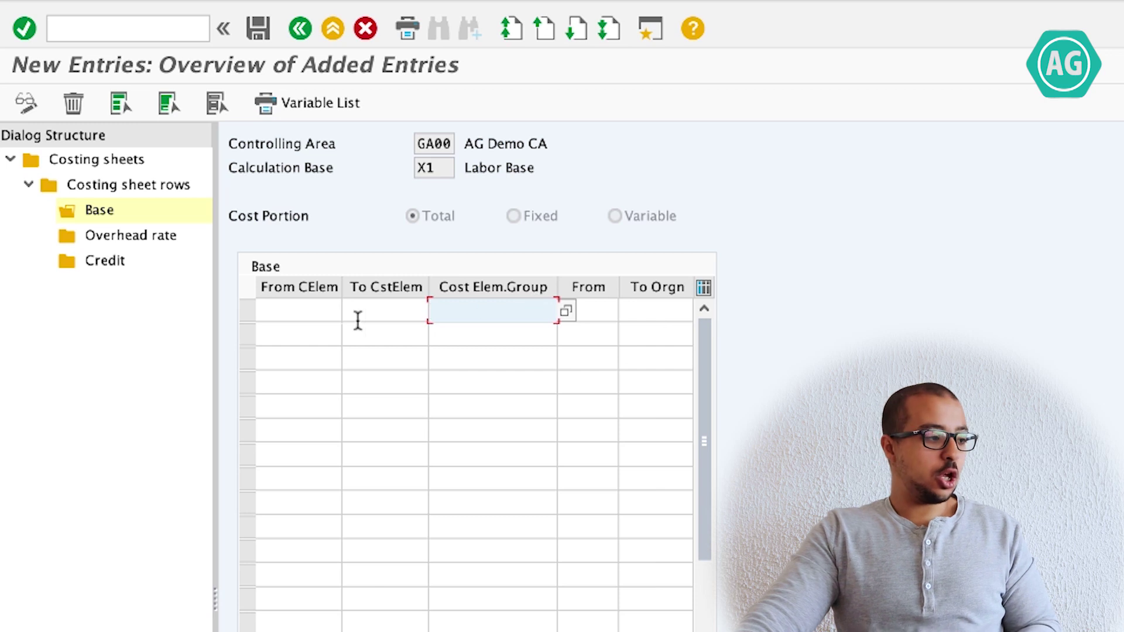
pyautogui.click(316, 316)
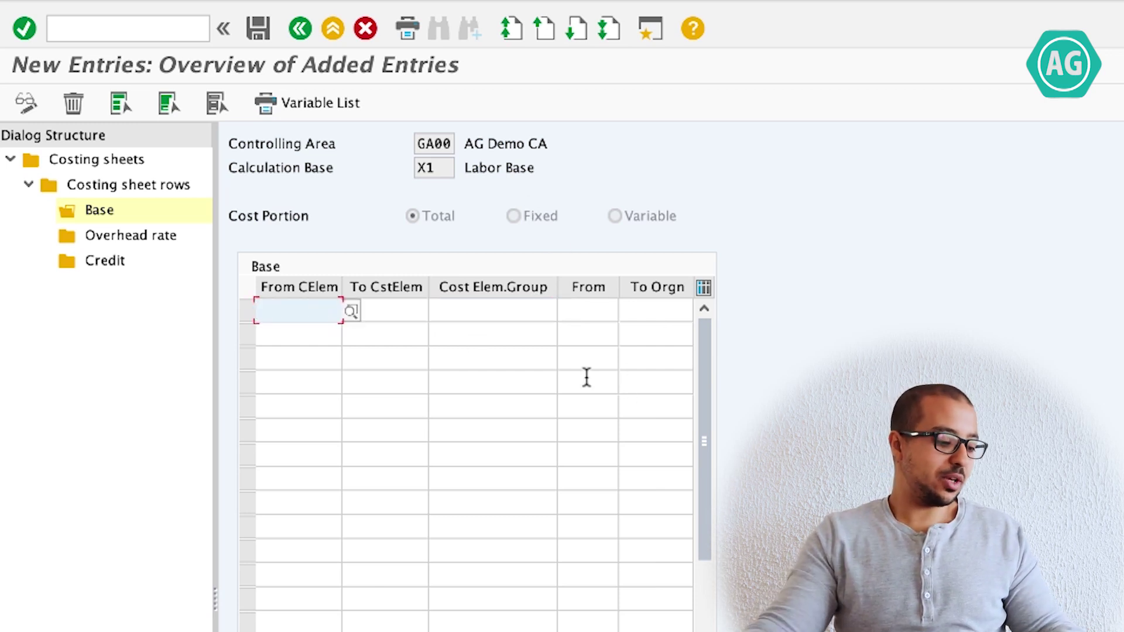
pyautogui.write('LABOR')
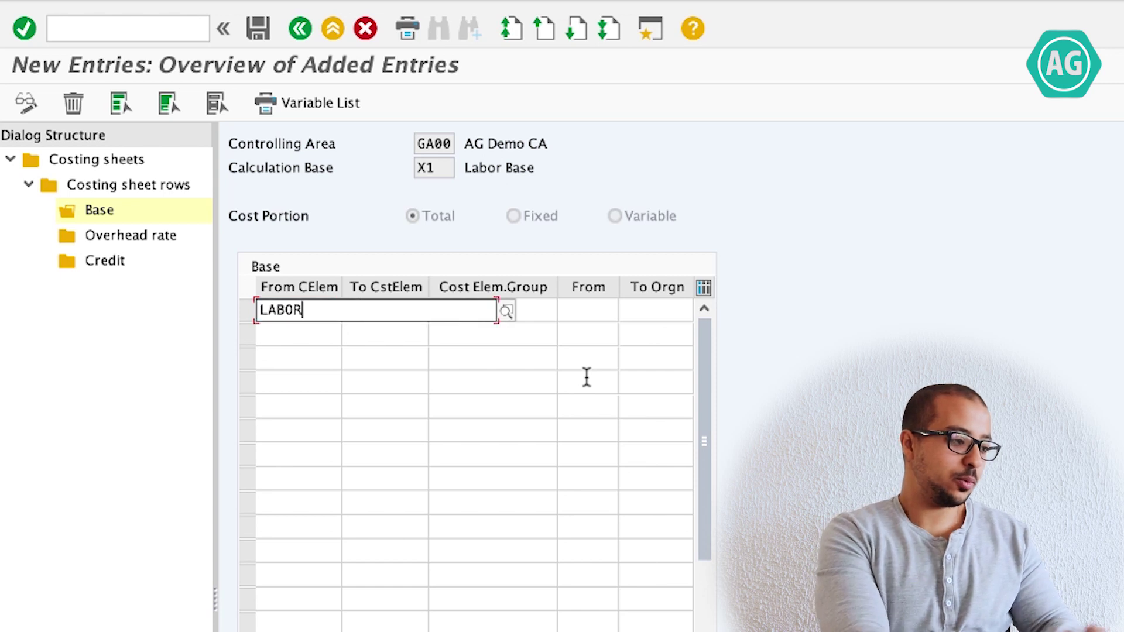
pyautogui.press('Return')
pyautogui.moveTo(316, 309); pyautogui.dragTo(267, 310)
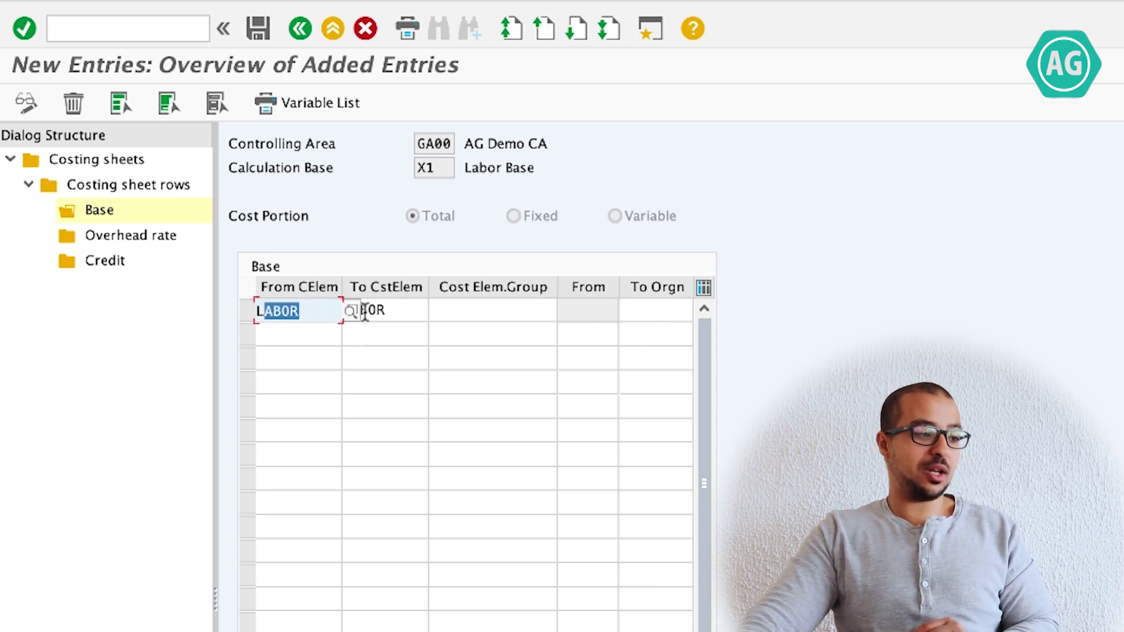
pyautogui.click(312, 308)
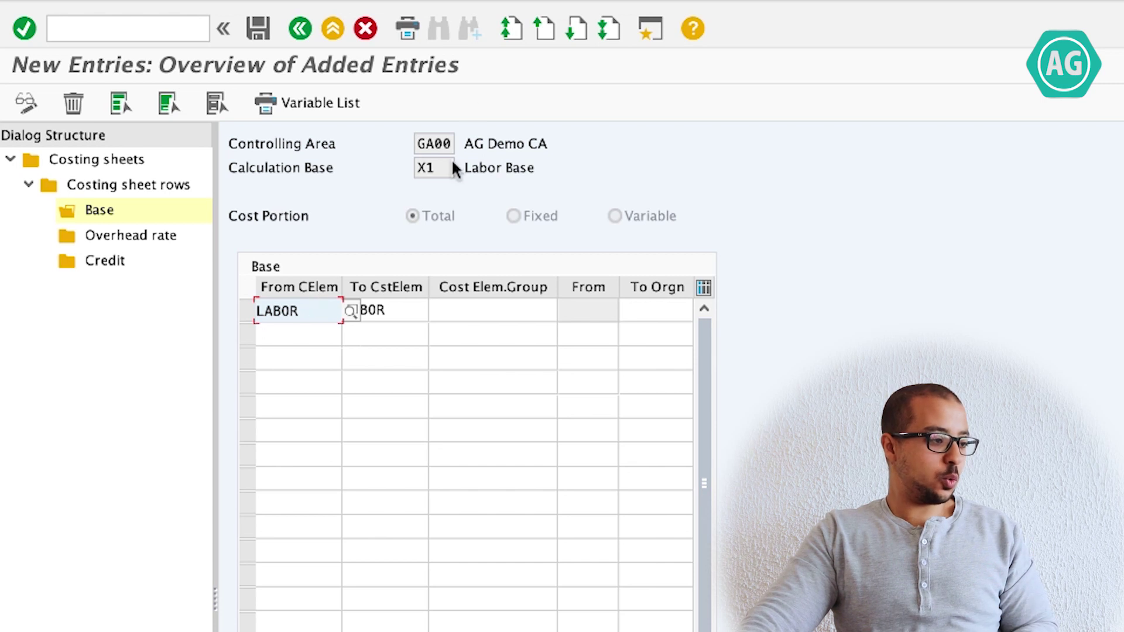
pyautogui.click(261, 32)
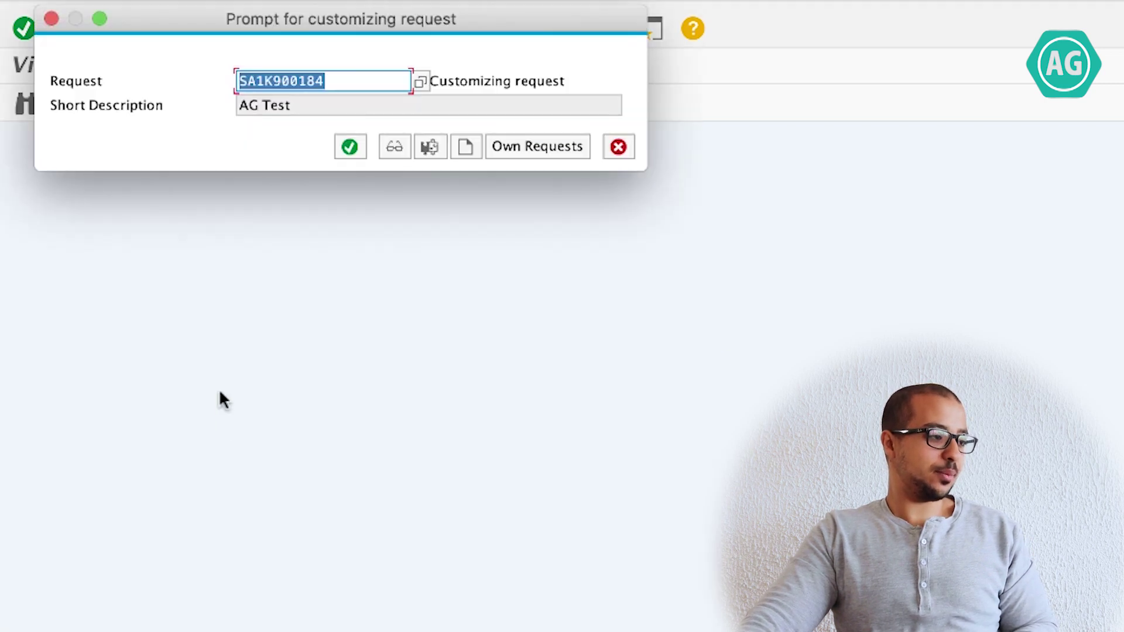
pyautogui.click(346, 149)
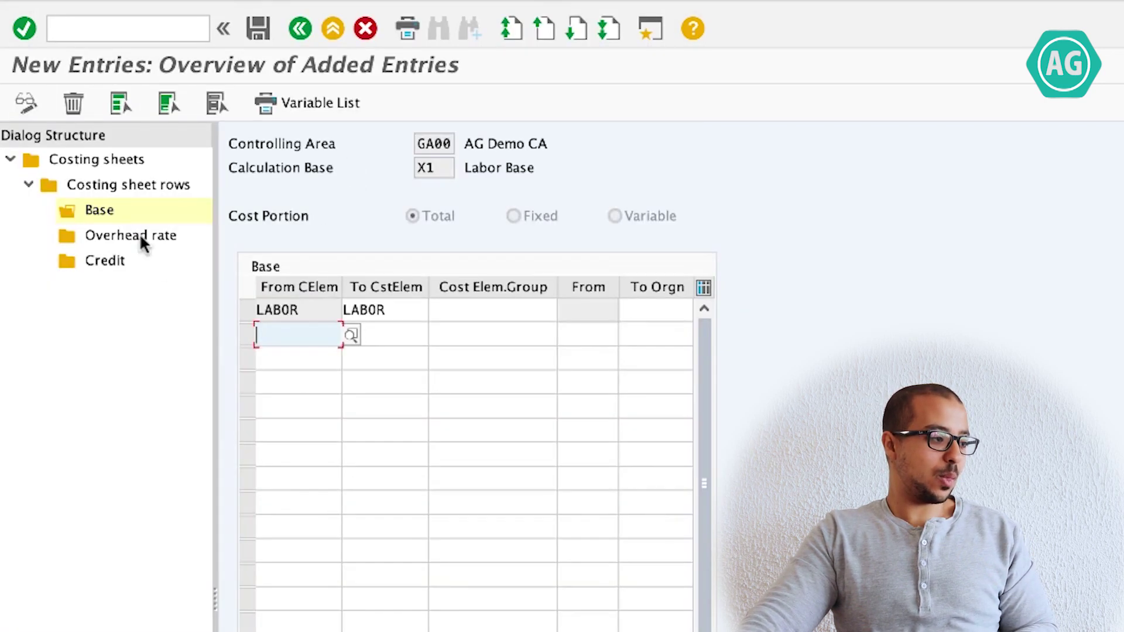
# Return to the costing sheet rows of GA002 and add row 20 with base X2
pyautogui.doubleClick(101, 185)
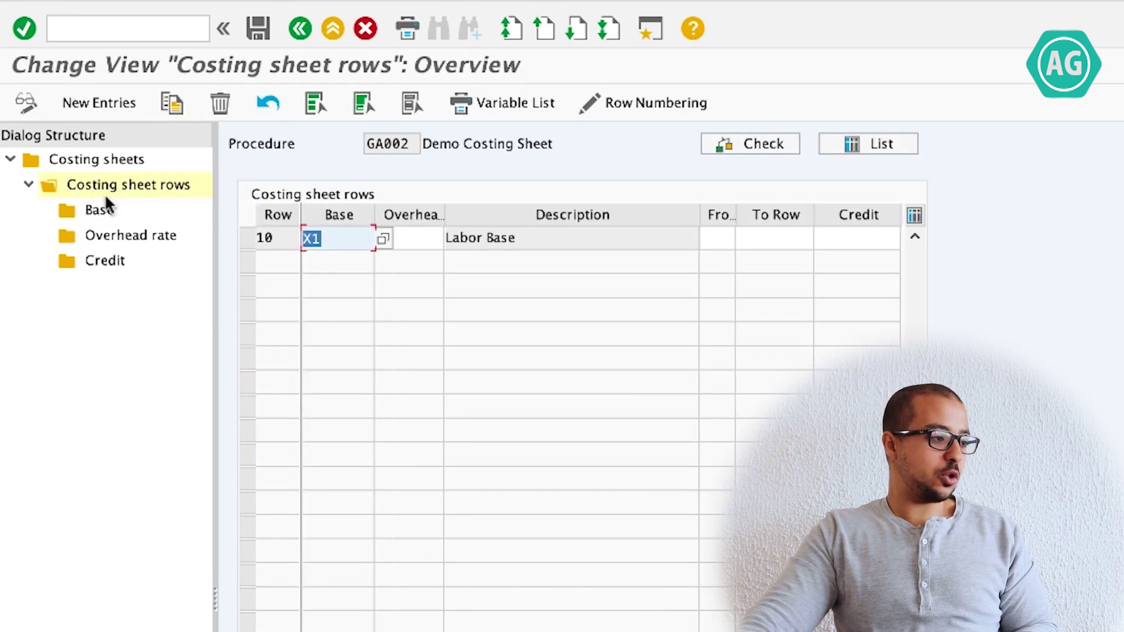
pyautogui.click(328, 237)
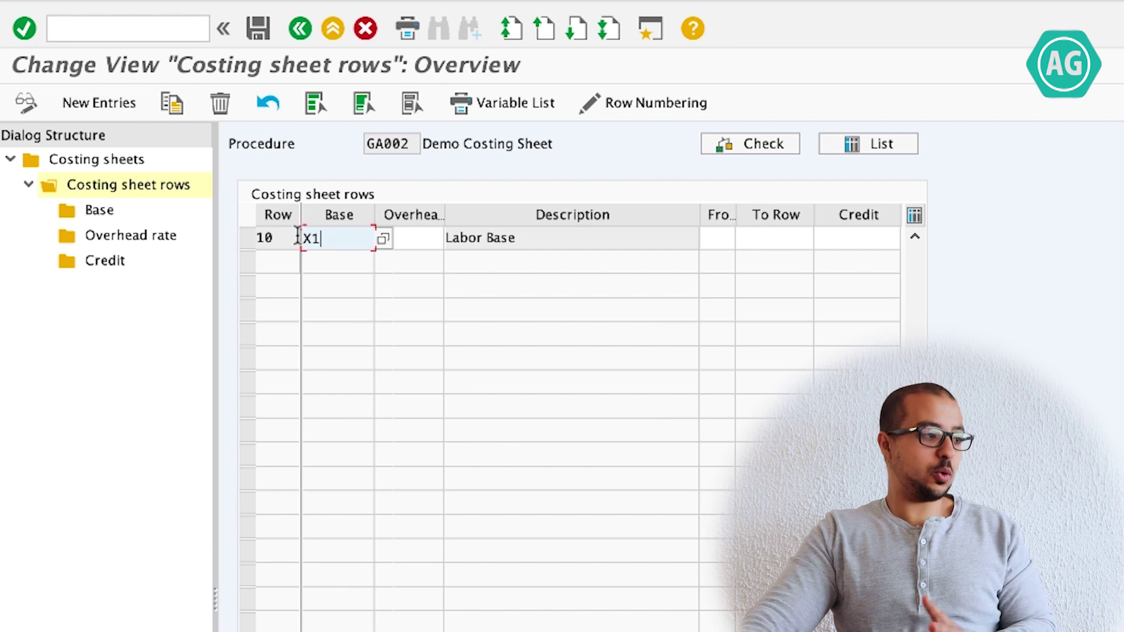
pyautogui.click(110, 111)
pyautogui.write('20')
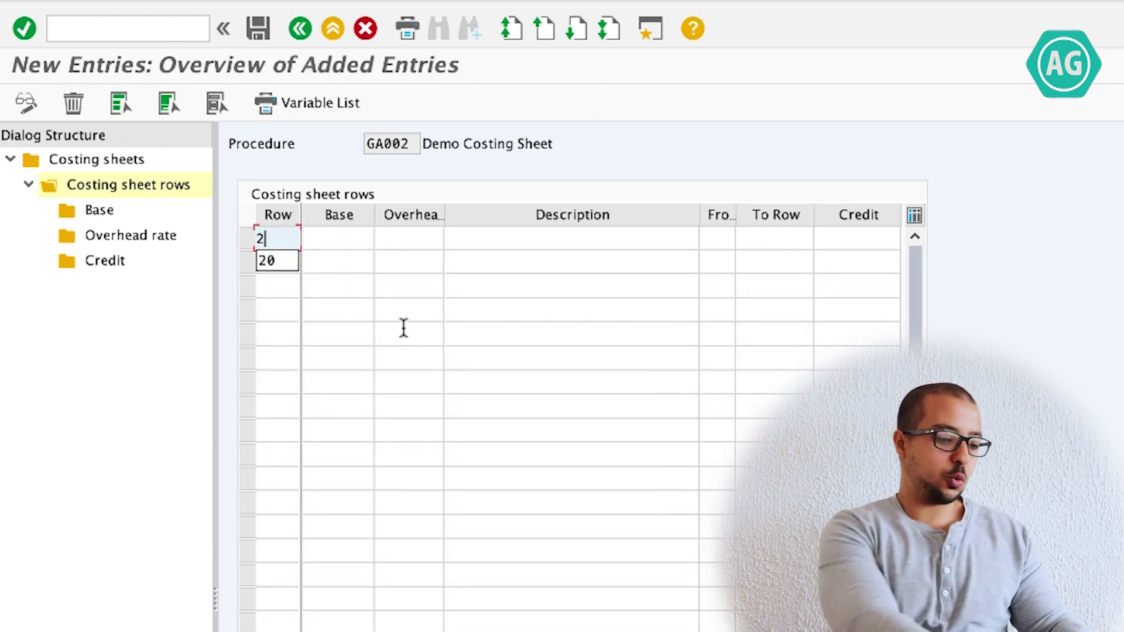
pyautogui.press('Tab')
pyautogui.write('X2')
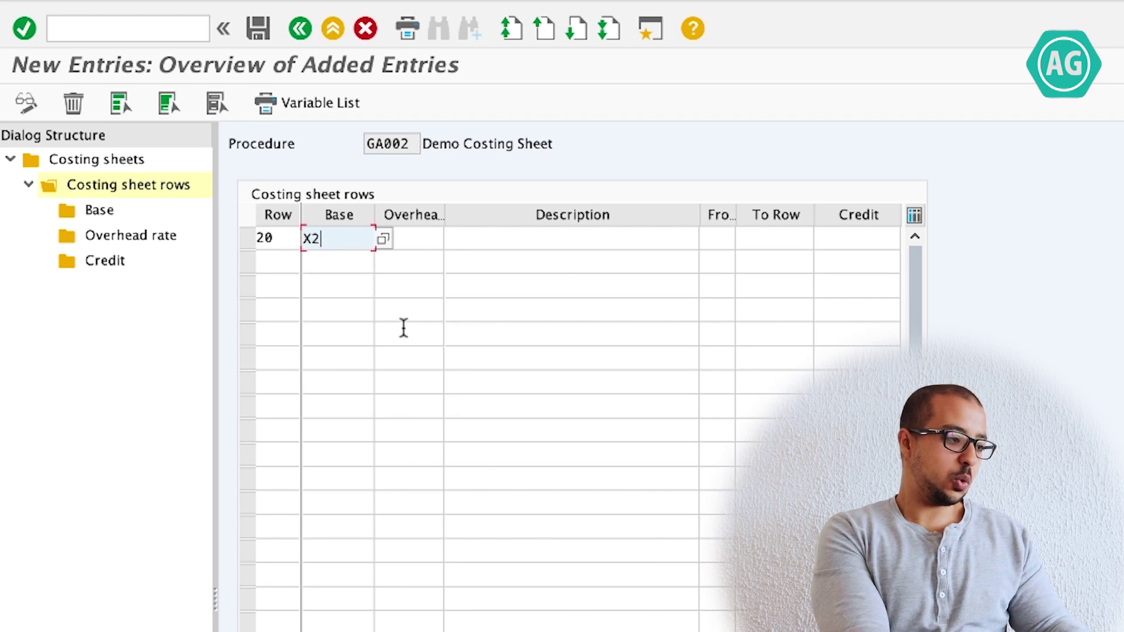
pyautogui.press('Tab')
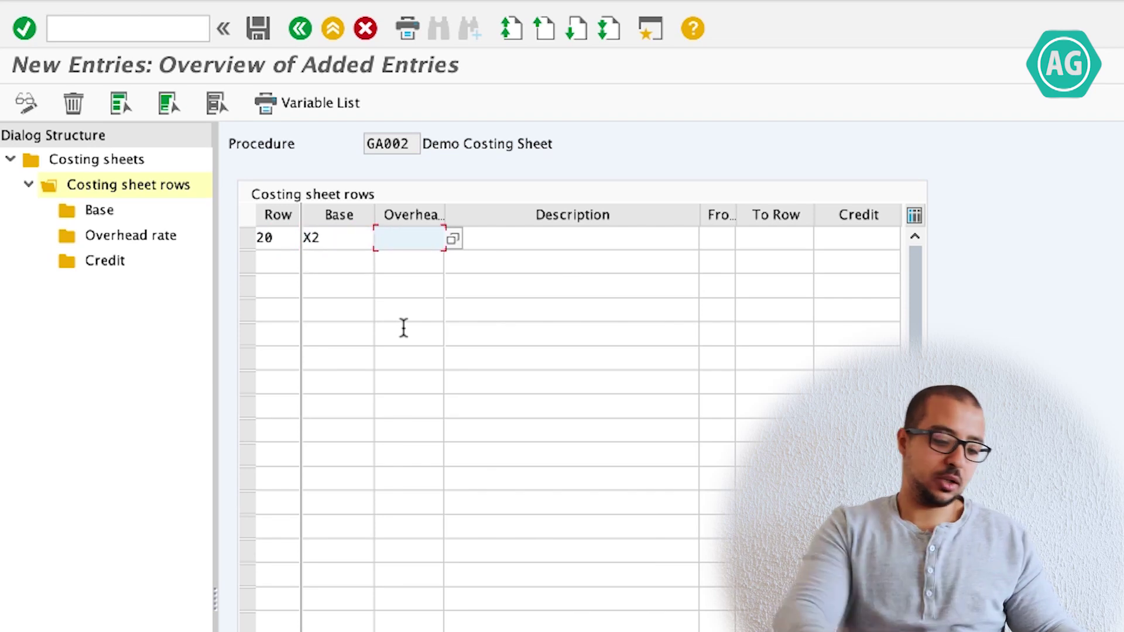
pyautogui.press('Return')
# Create calculation base X2 for row 20 as Mach Base, based on Cost Element / Origin, in controlling area GA00
pyautogui.click(245, 241)
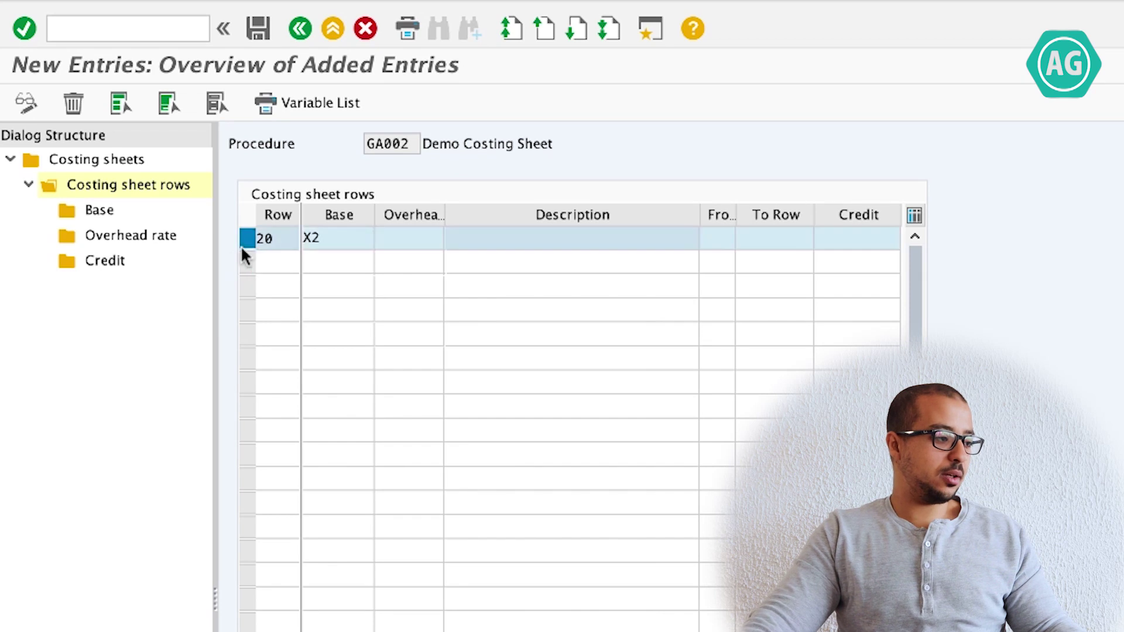
pyautogui.doubleClick(90, 211)
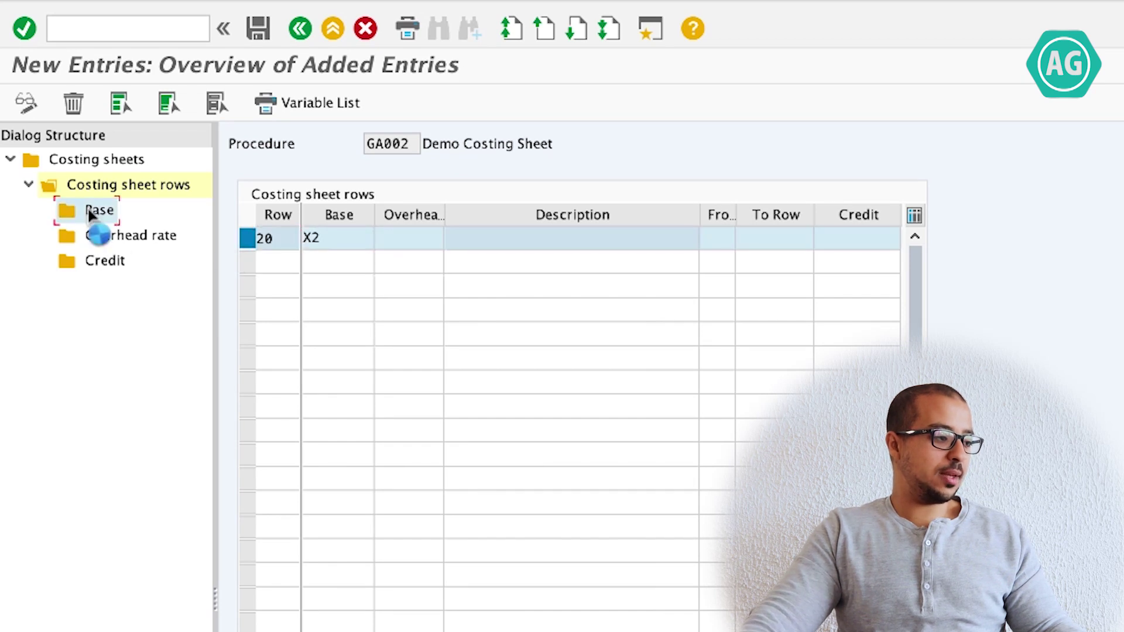
pyautogui.click(340, 199)
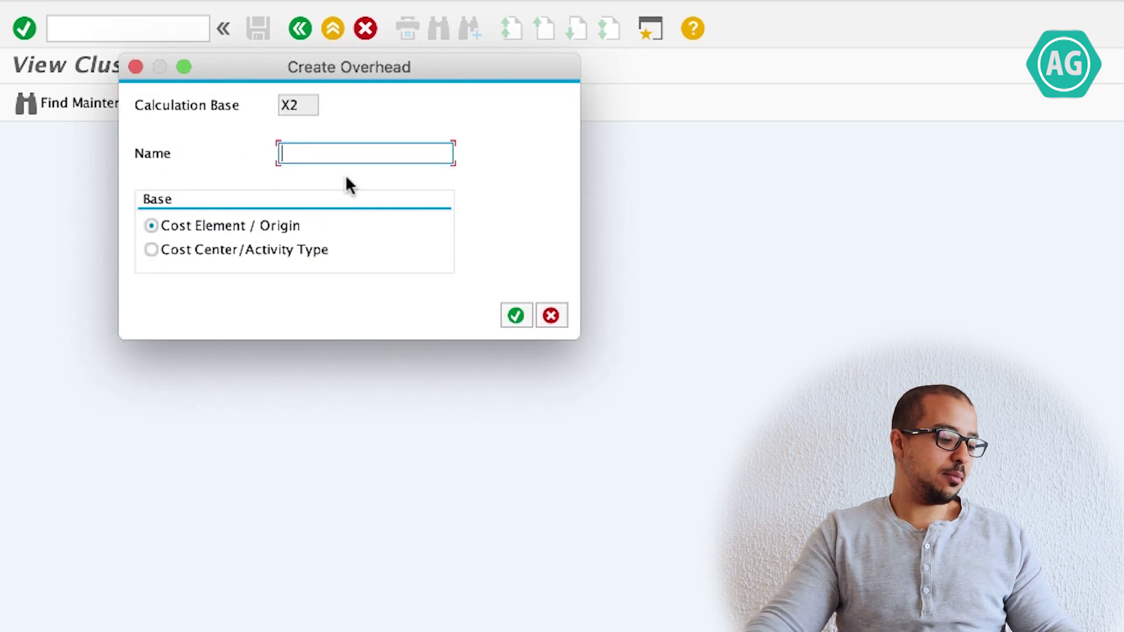
pyautogui.write('Mach')
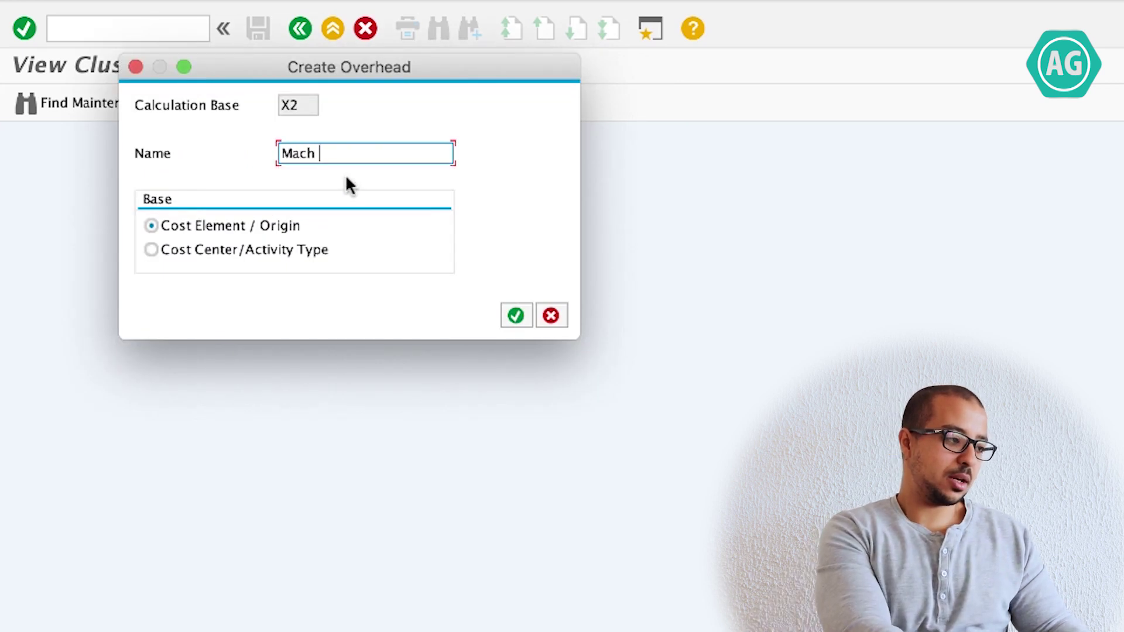
pyautogui.write(' Base')
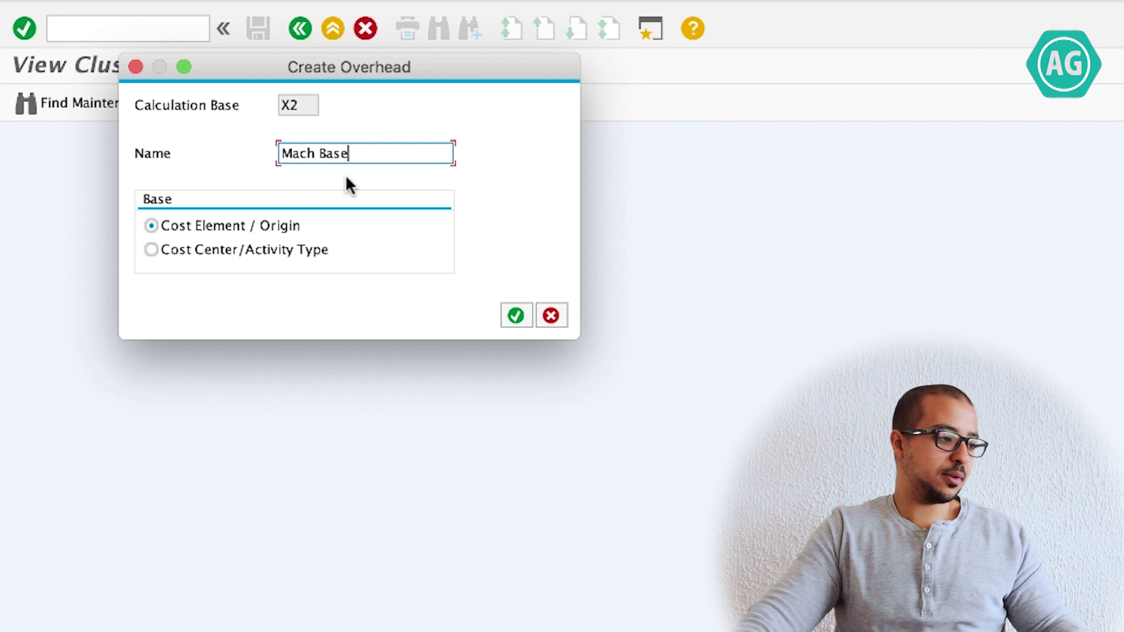
pyautogui.click(517, 317)
pyautogui.click(515, 220)
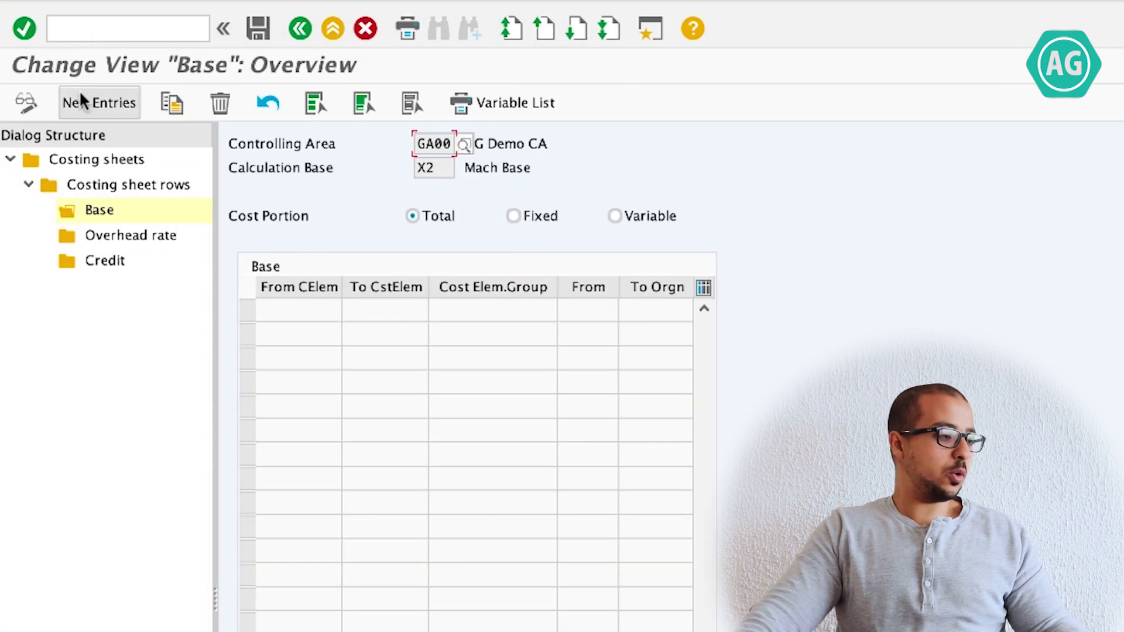
# Assign cost element MACH to calculation base X2 and go back to the costing sheet rows
pyautogui.click(81, 99)
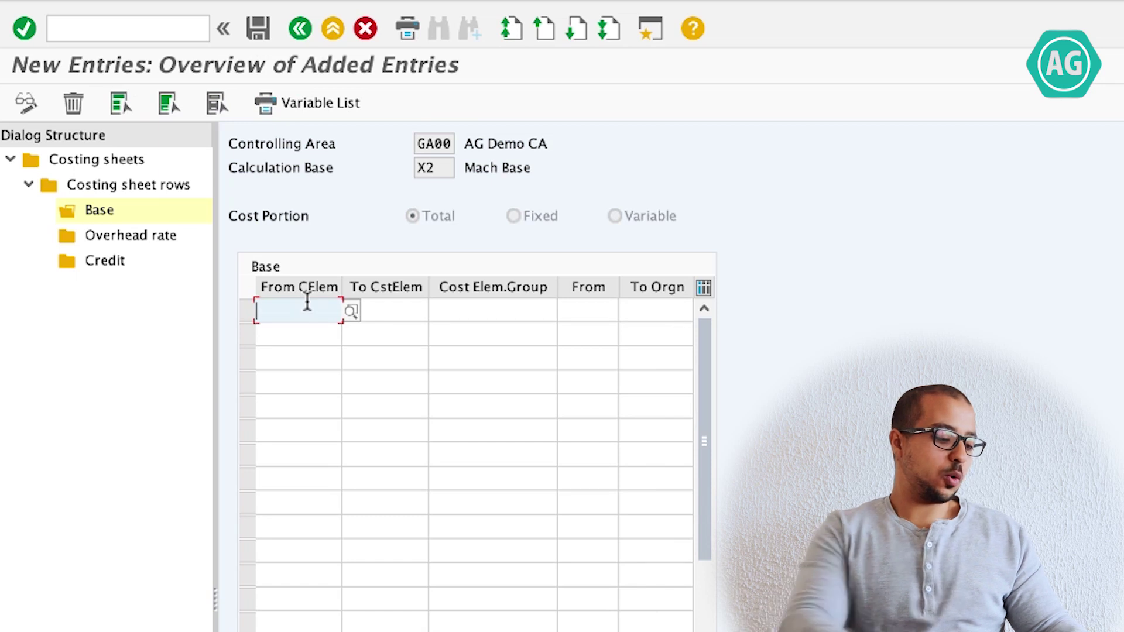
pyautogui.write('MA')
pyautogui.click(306, 303)
pyautogui.press('BackSpace')
pyautogui.press('BackSpace')
pyautogui.press('BackSpace')
pyautogui.press('BackSpace')
pyautogui.write('MA')
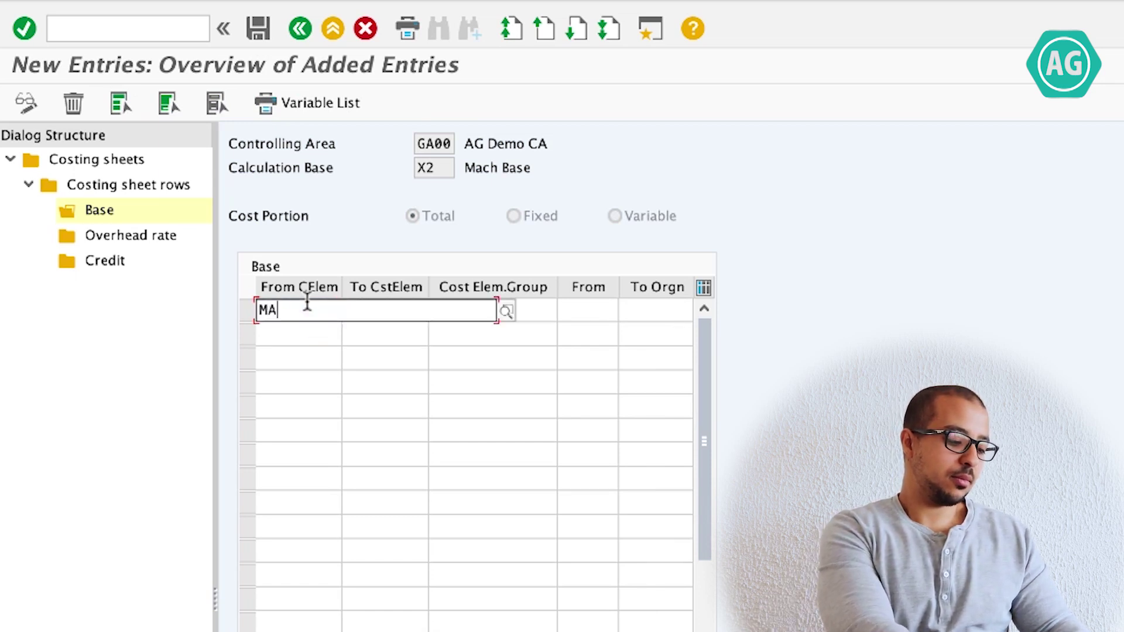
pyautogui.write('CH')
pyautogui.press('Return')
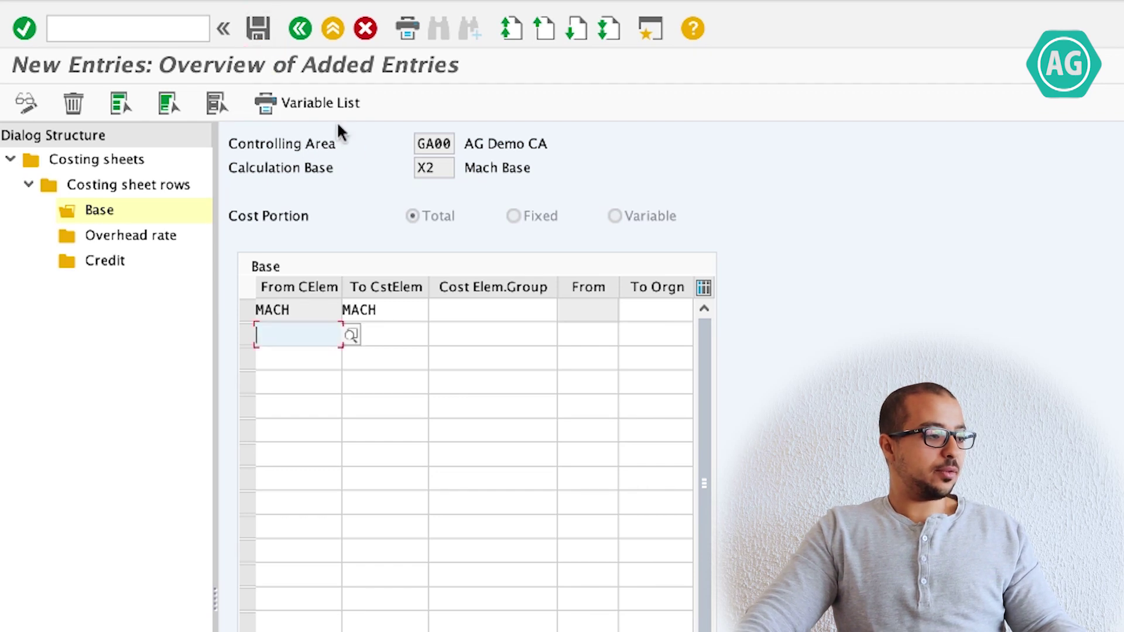
pyautogui.doubleClick(308, 33)
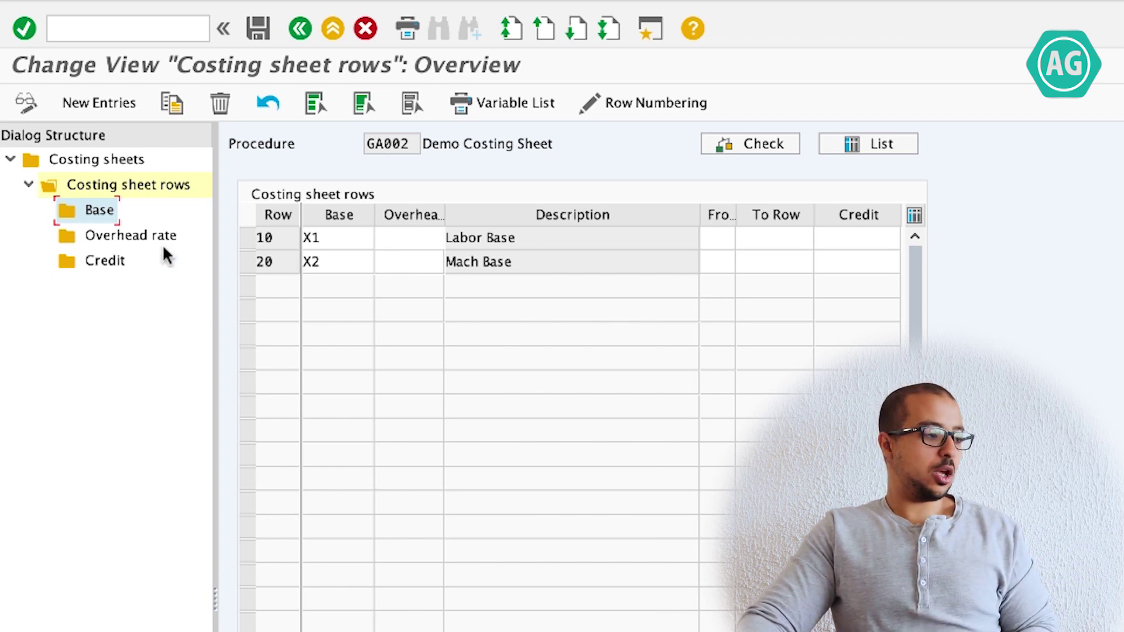
# Add costing sheet rows 110 and 120 to GA002, with From row 10 and From row 20 respectively
pyautogui.click(111, 105)
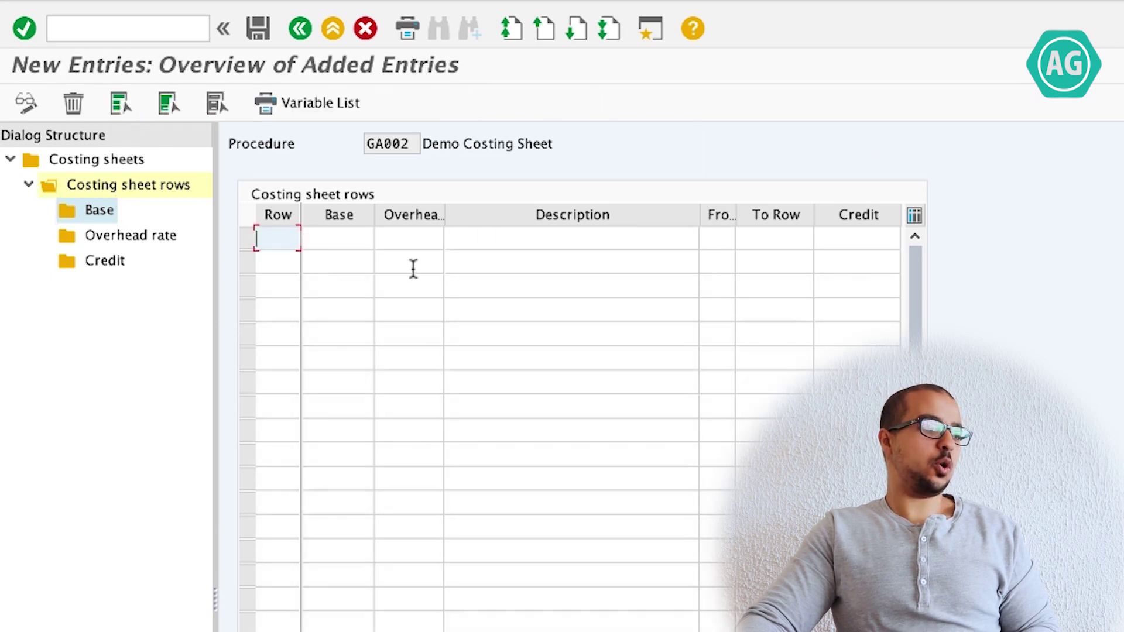
pyautogui.write('110')
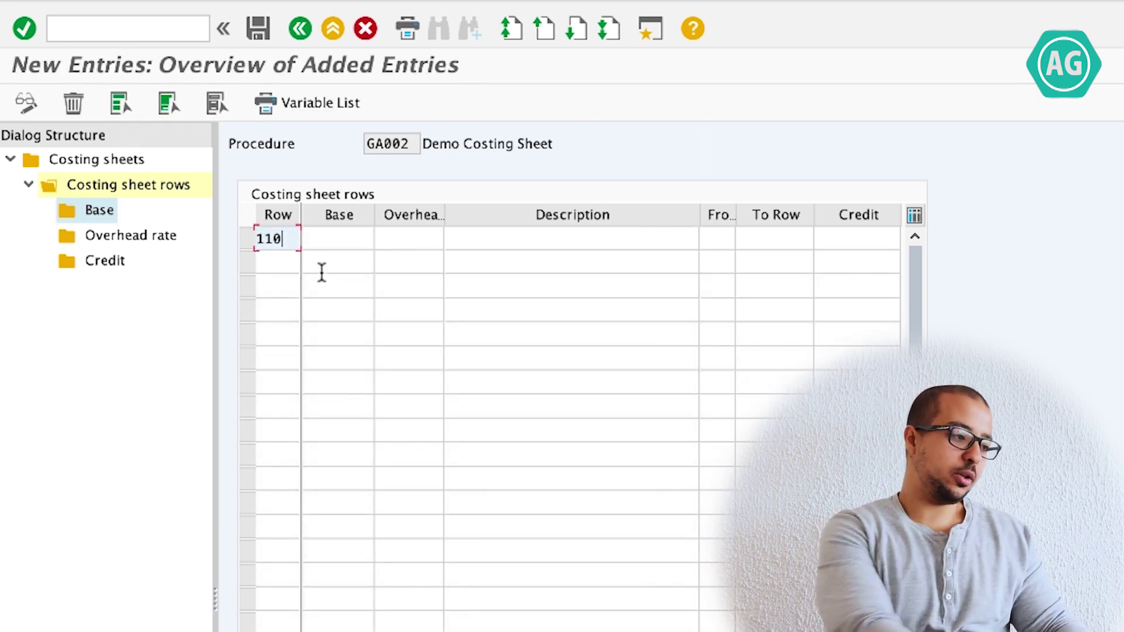
pyautogui.click(336, 236)
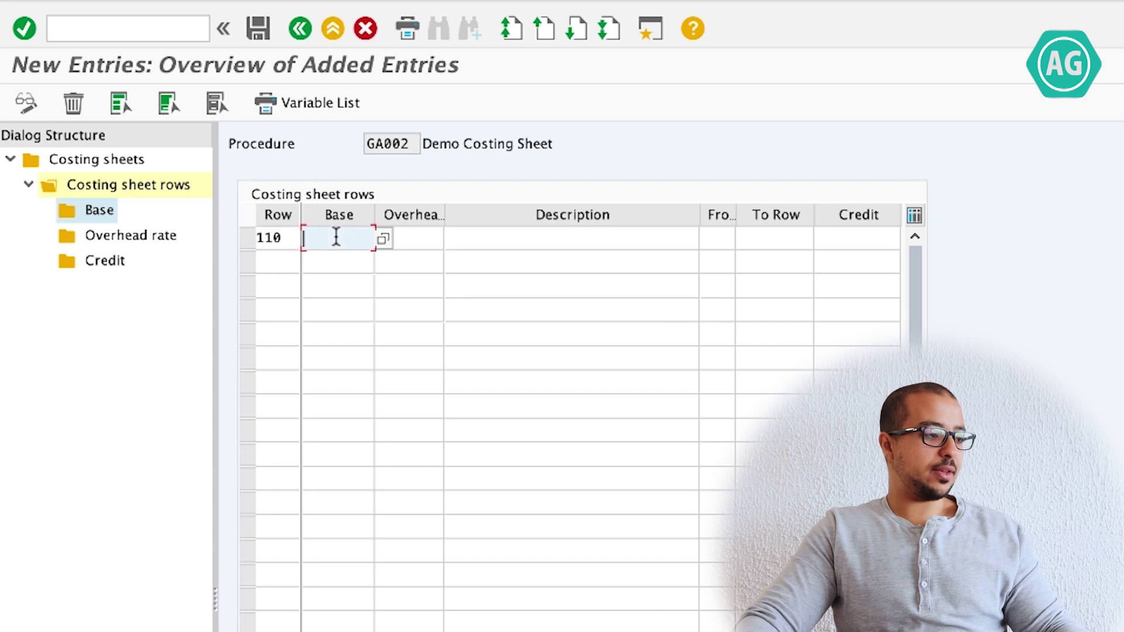
pyautogui.click(721, 239)
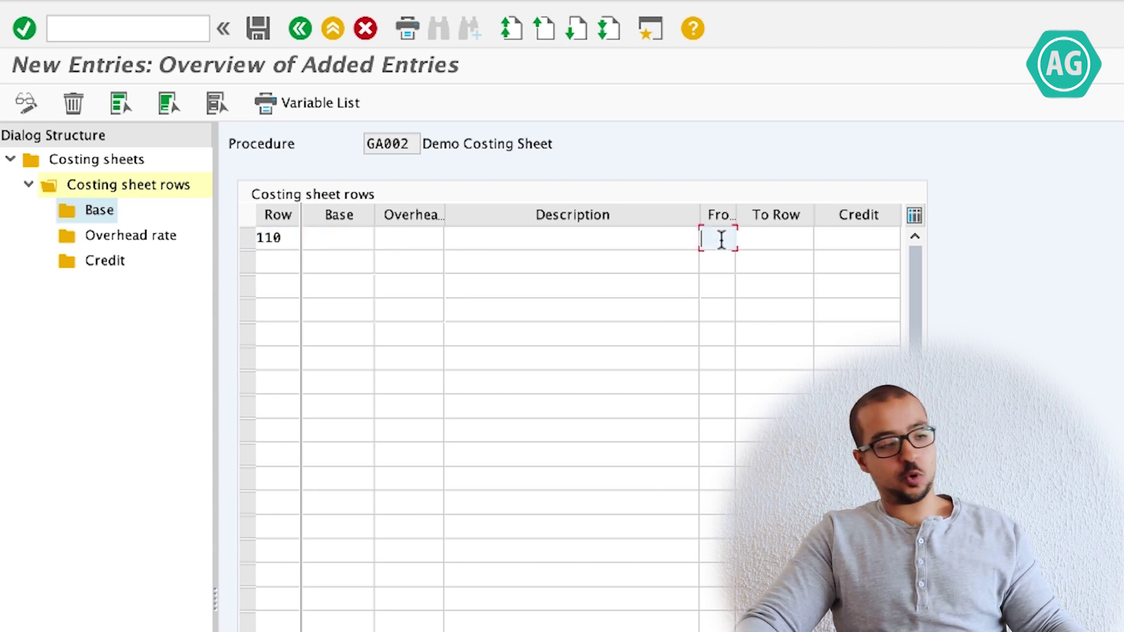
pyautogui.write('10')
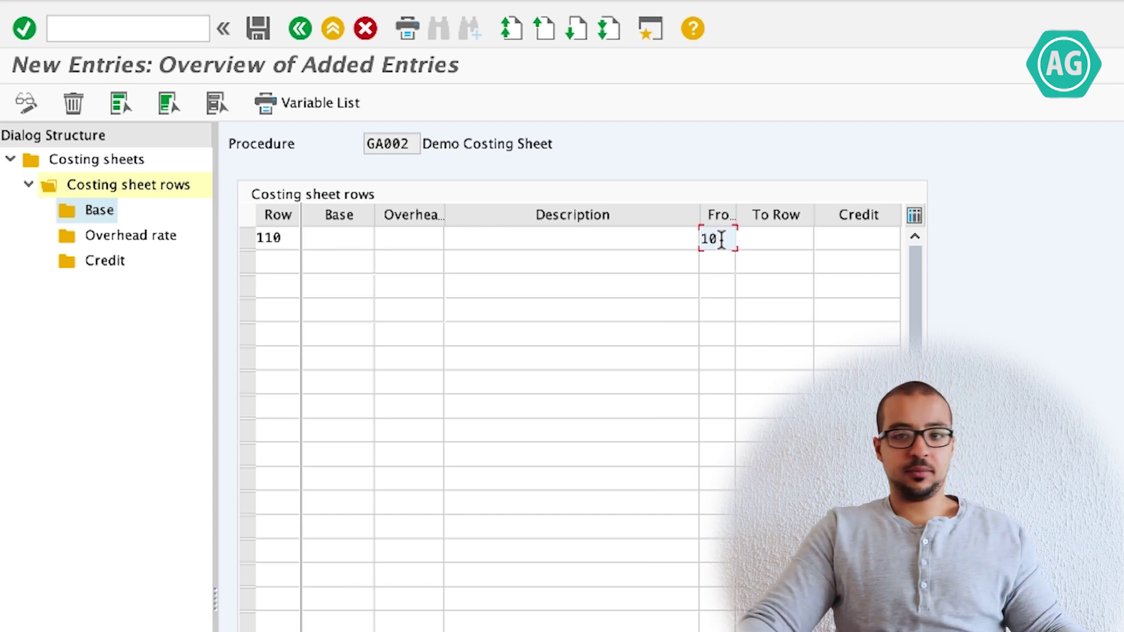
pyautogui.press('Return')
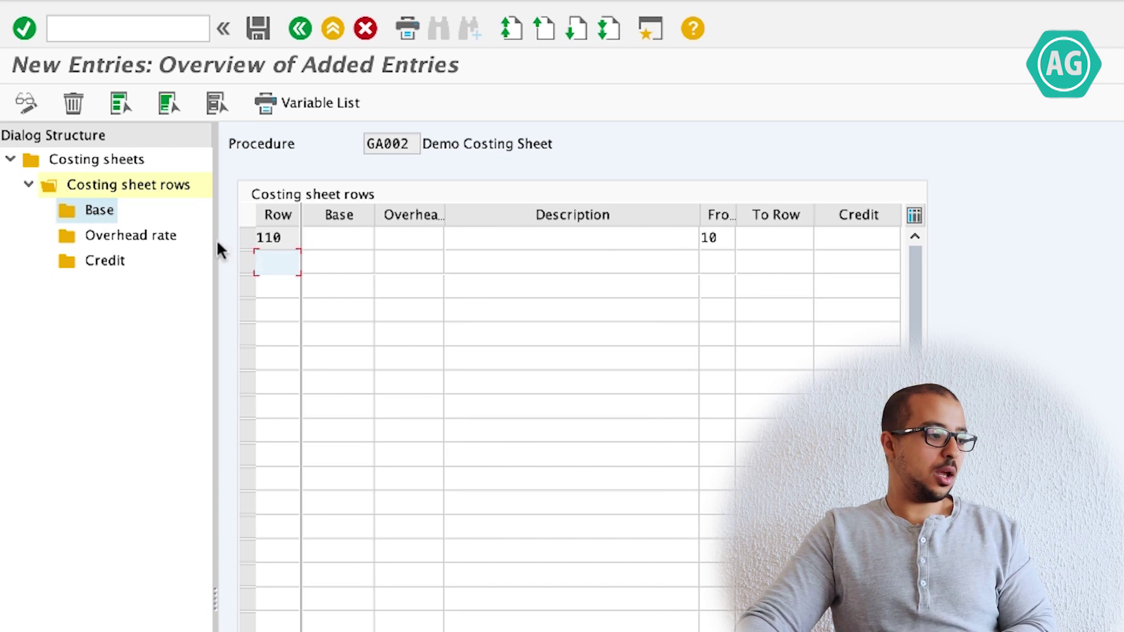
pyautogui.write('120')
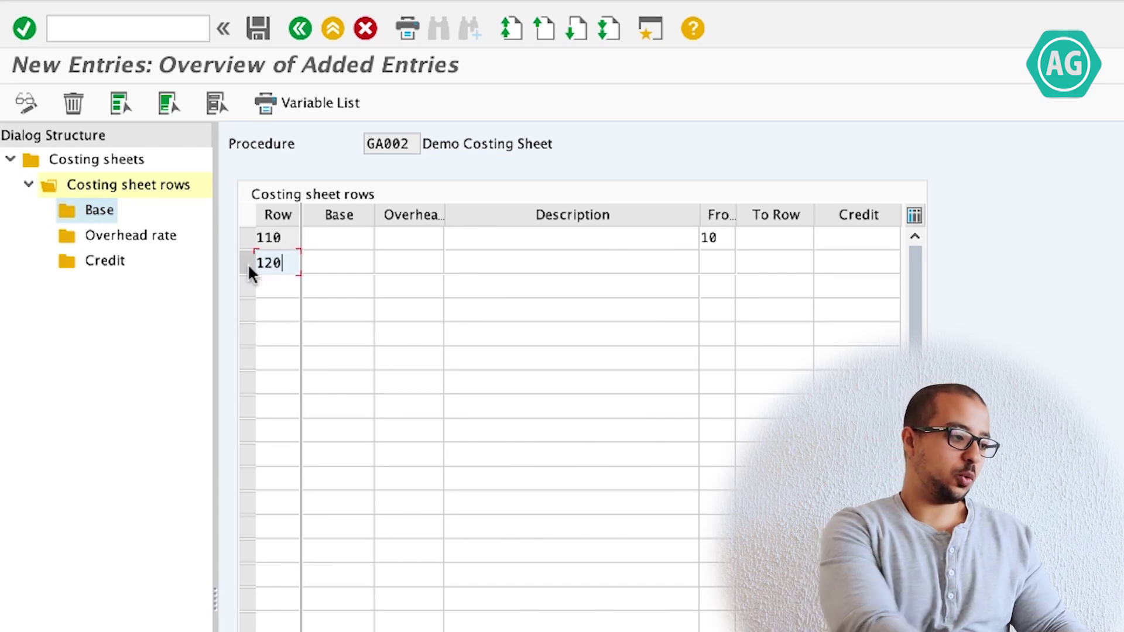
pyautogui.click(729, 263)
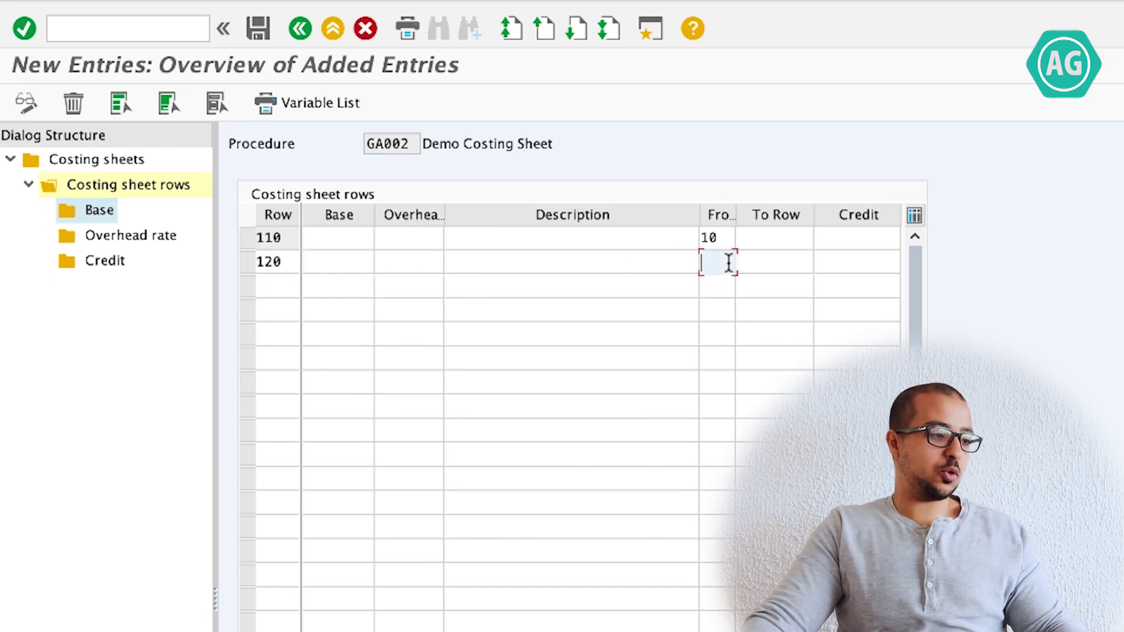
pyautogui.write('20')
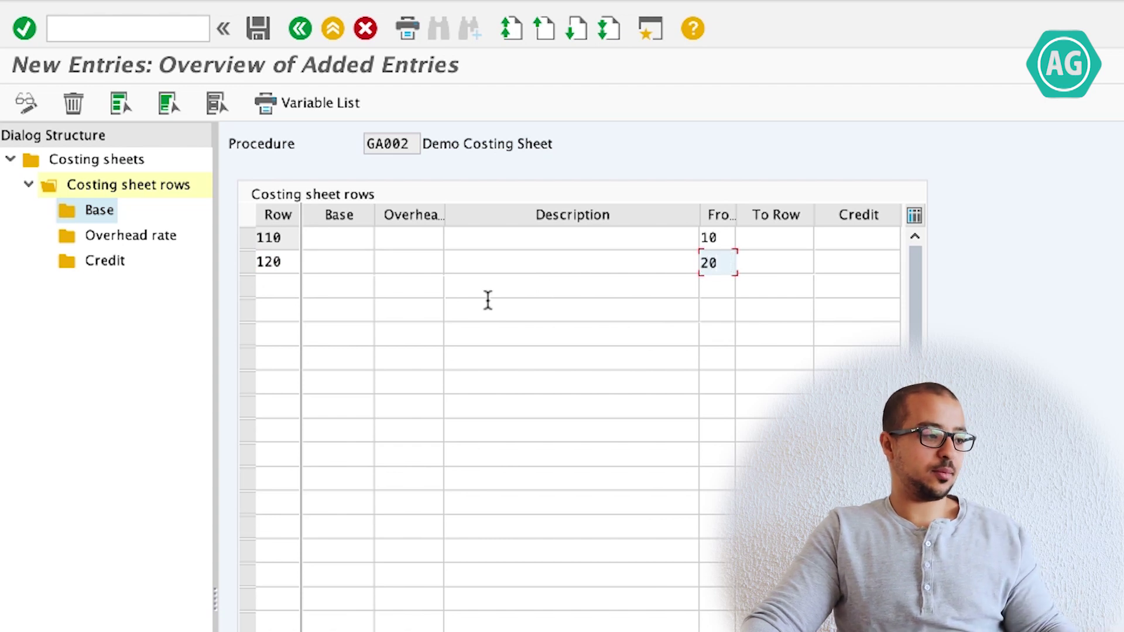
# Assign overhead rate A1 and credit G1 to row 110, and overhead rate A2 and credit G2 to row 120
pyautogui.click(421, 236)
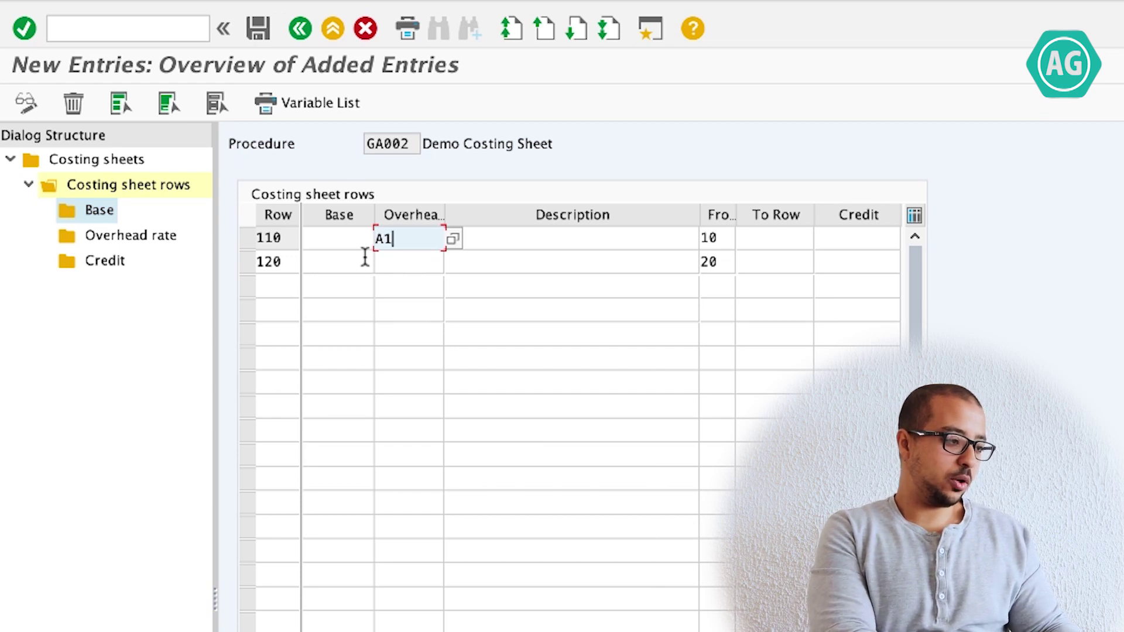
pyautogui.click(401, 261)
pyautogui.write('A2')
pyautogui.click(856, 242)
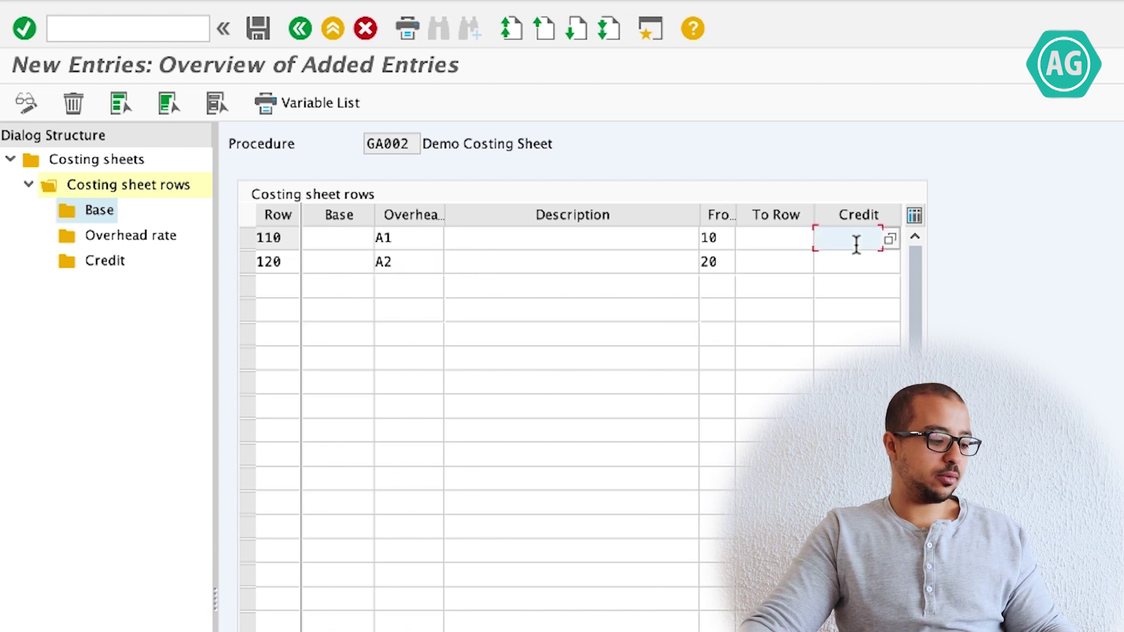
pyautogui.write('G1')
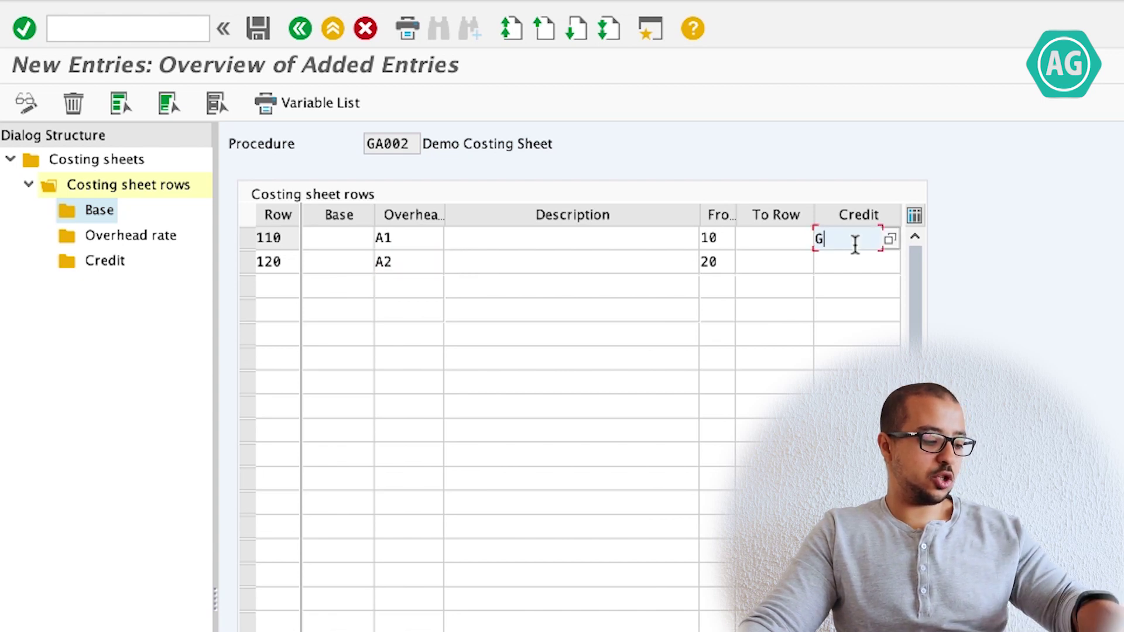
pyautogui.click(853, 258)
pyautogui.write('G2')
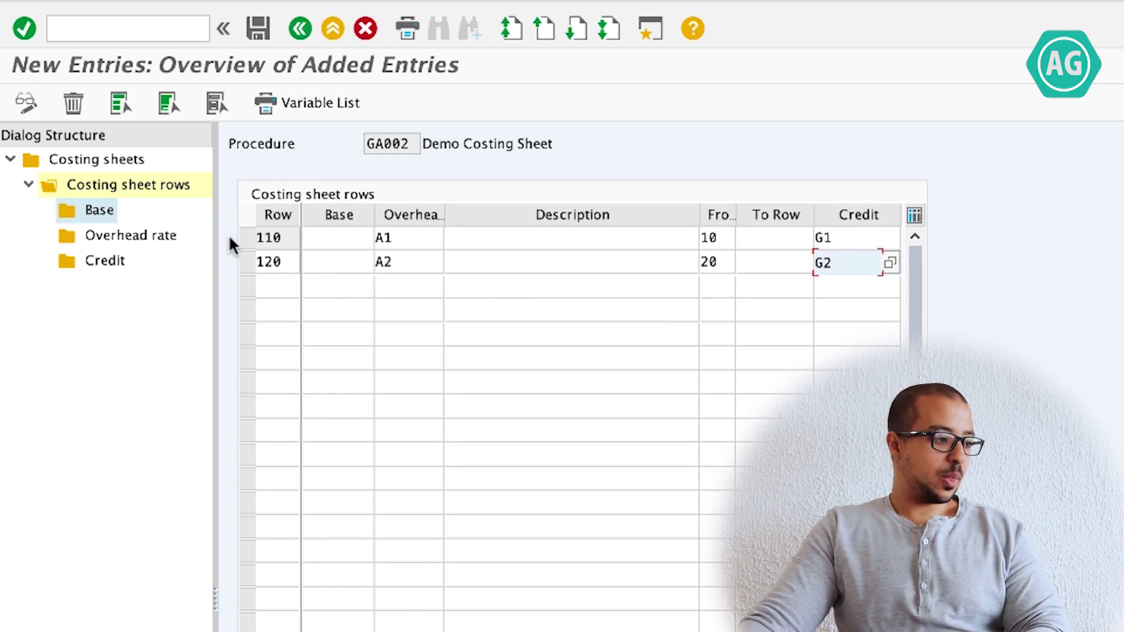
# Start creating overhead rate A1 for row 110 as a percentage rate and name it Labor Overhead
pyautogui.click(246, 238)
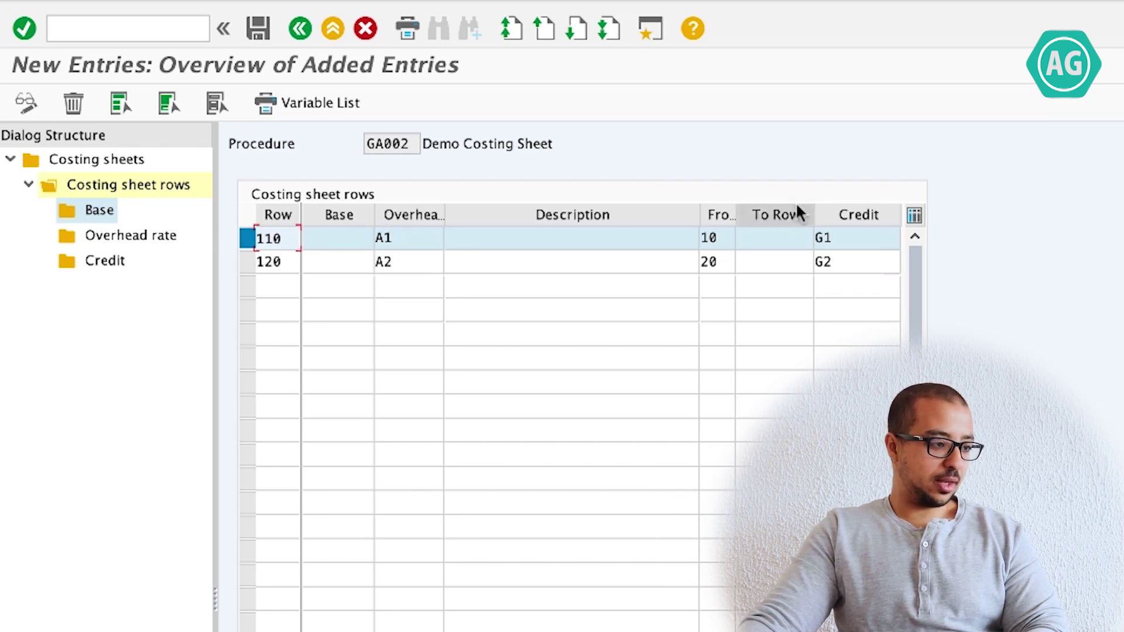
pyautogui.doubleClick(95, 235)
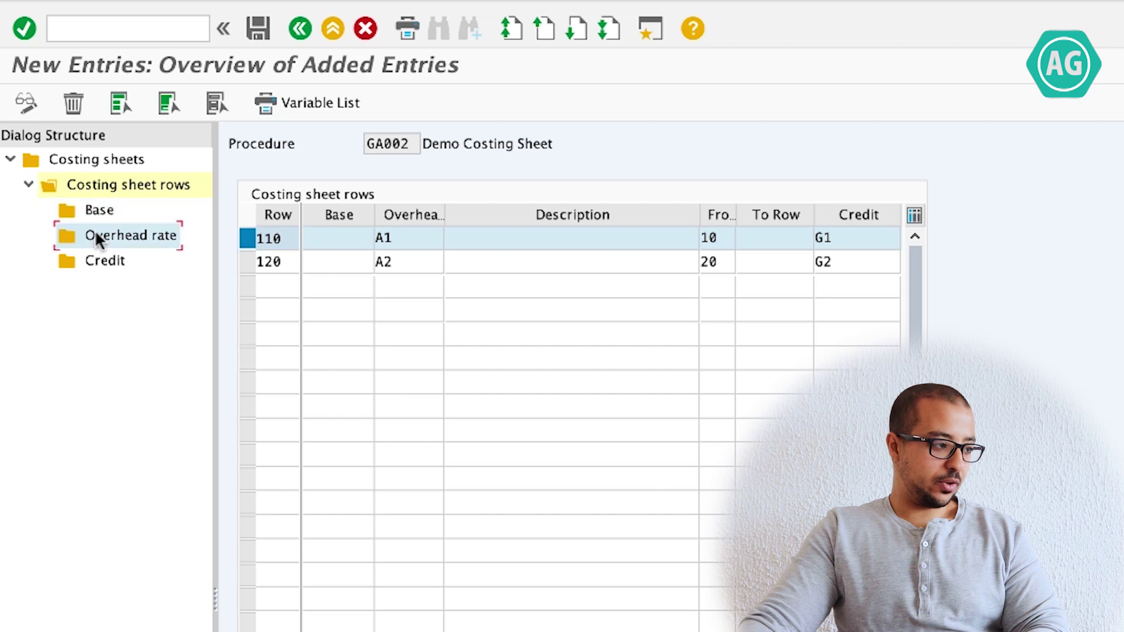
pyautogui.click(321, 201)
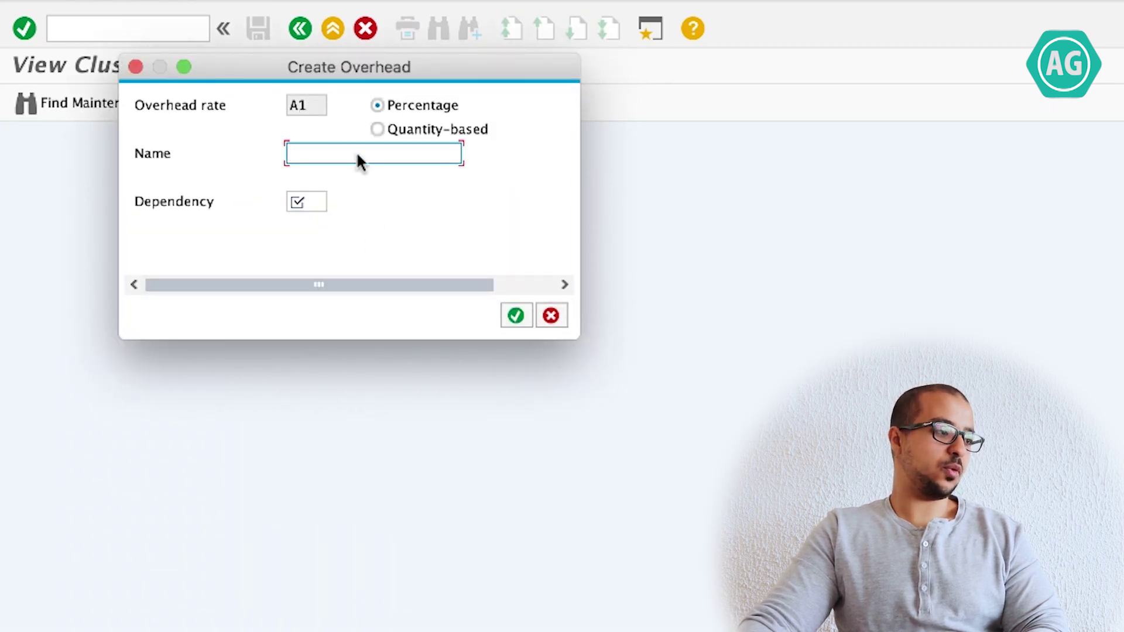
pyautogui.write('abor Overhead')
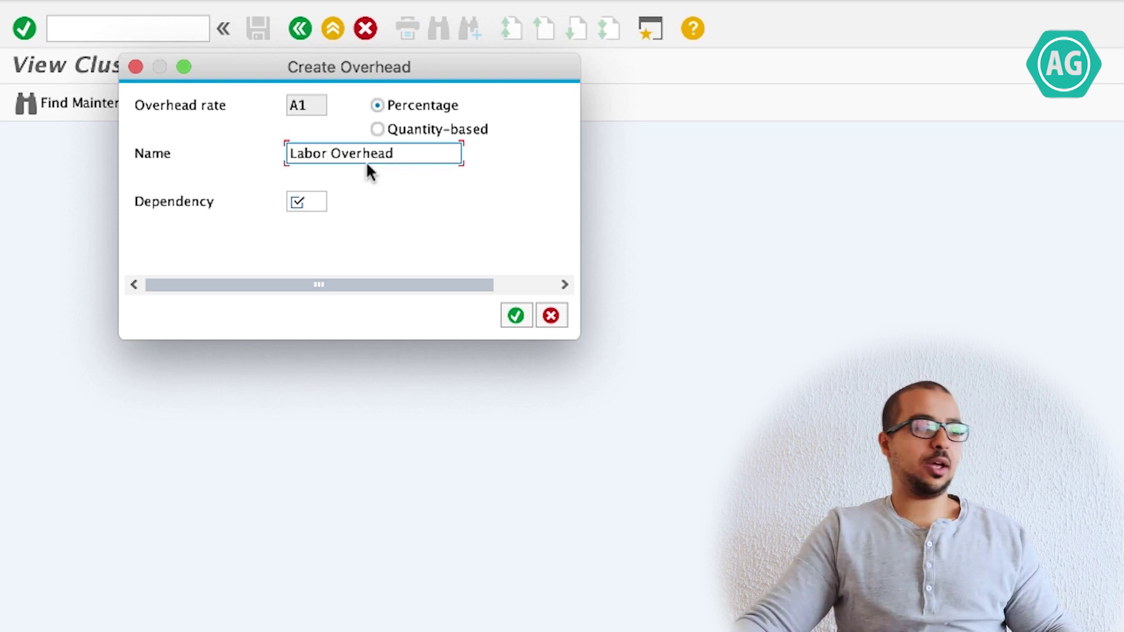
pyautogui.hscroll(3, 345, 150)
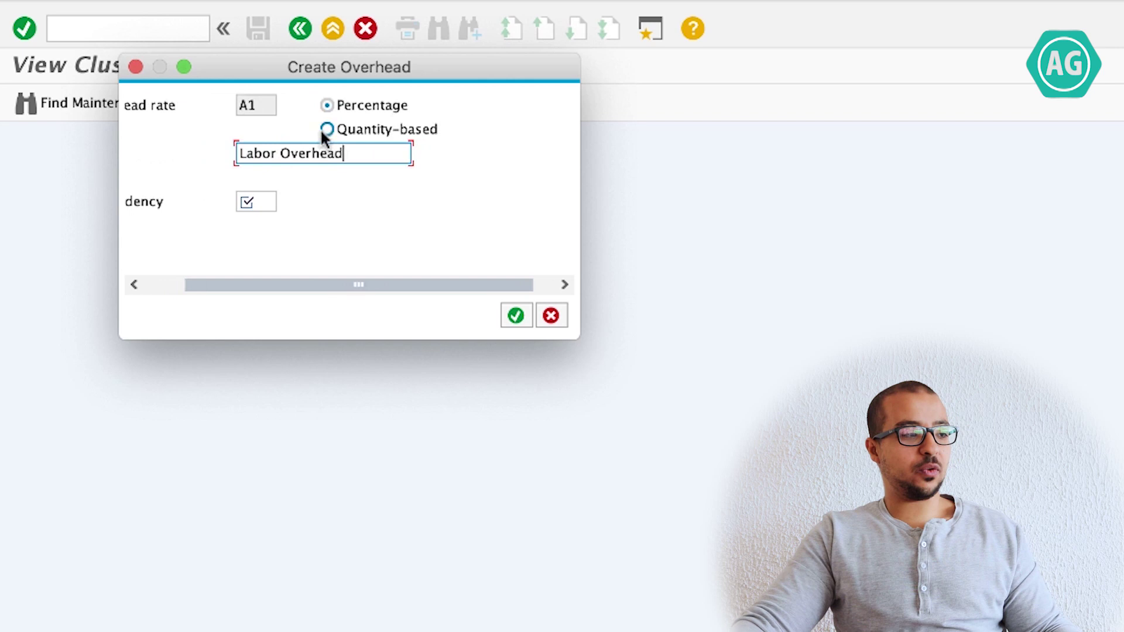
pyautogui.hscroll(-3, 381, 126)
pyautogui.hscroll(1, 413, 117)
pyautogui.hscroll(-1, 414, 132)
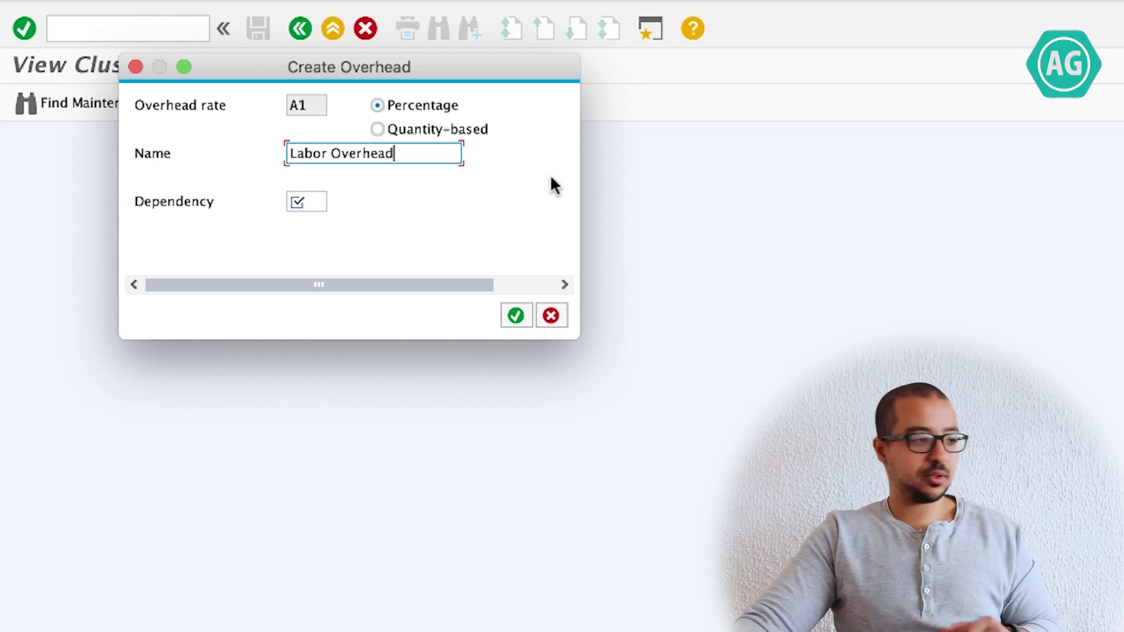
# Set the dependency of overhead rate A1 to D000 (Overhead Type) and finish creating the rate
pyautogui.click(310, 204)
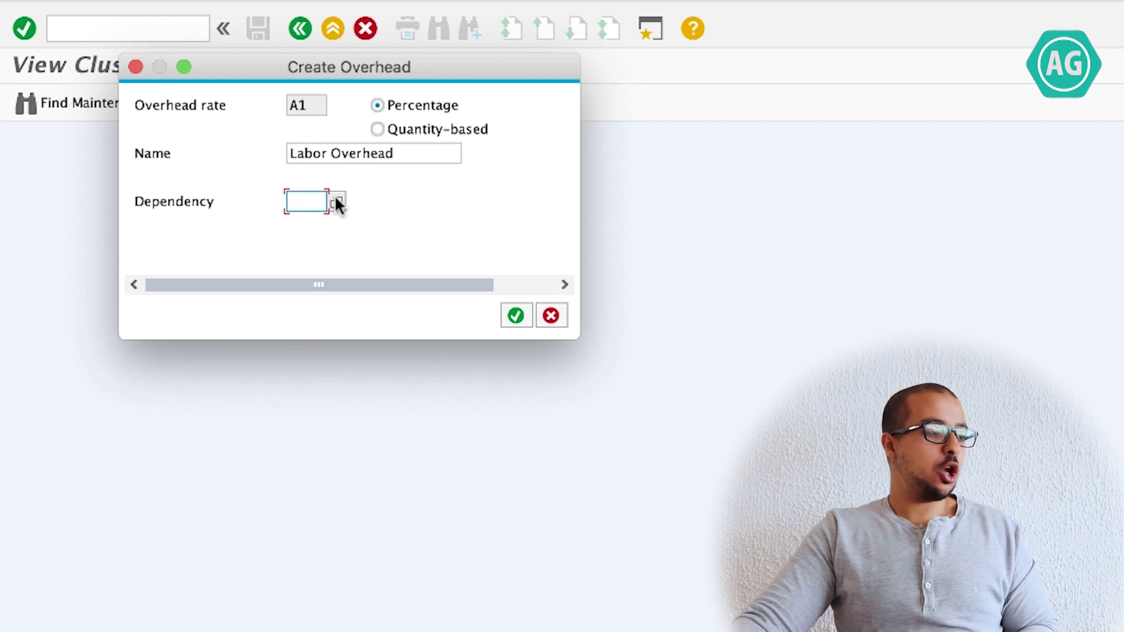
pyautogui.click(336, 202)
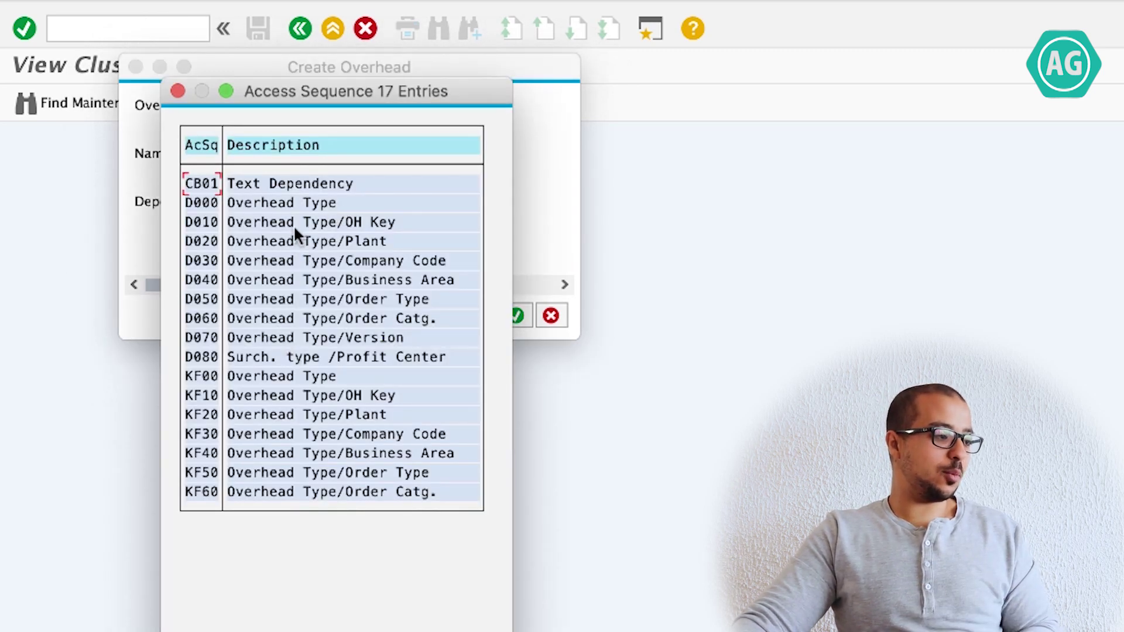
pyautogui.click(282, 202)
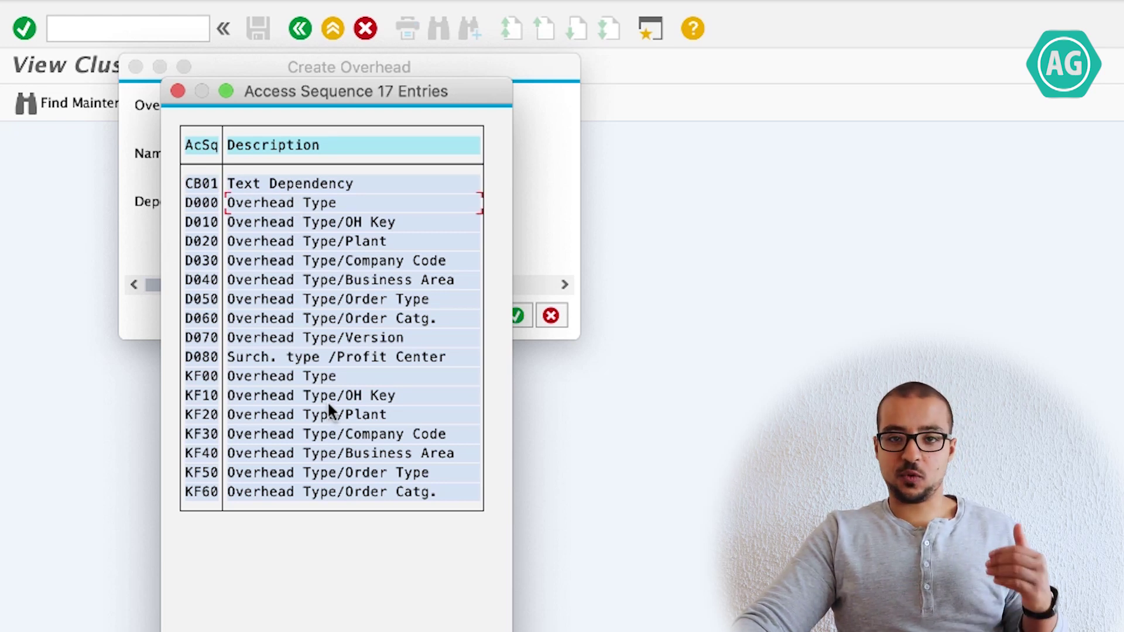
pyautogui.doubleClick(285, 202)
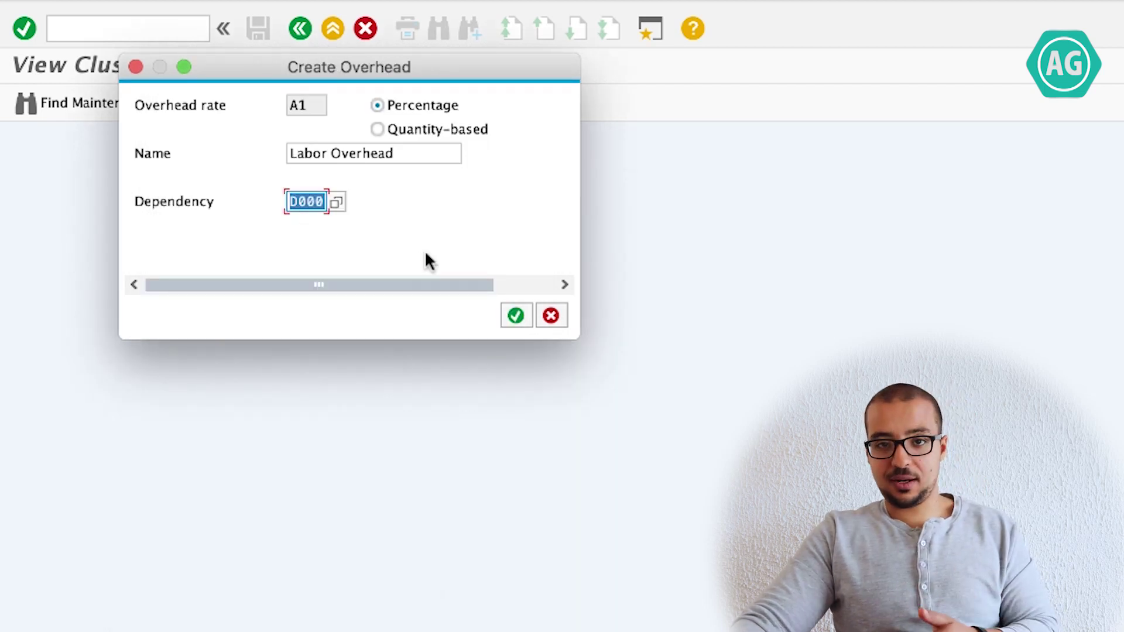
pyautogui.click(516, 316)
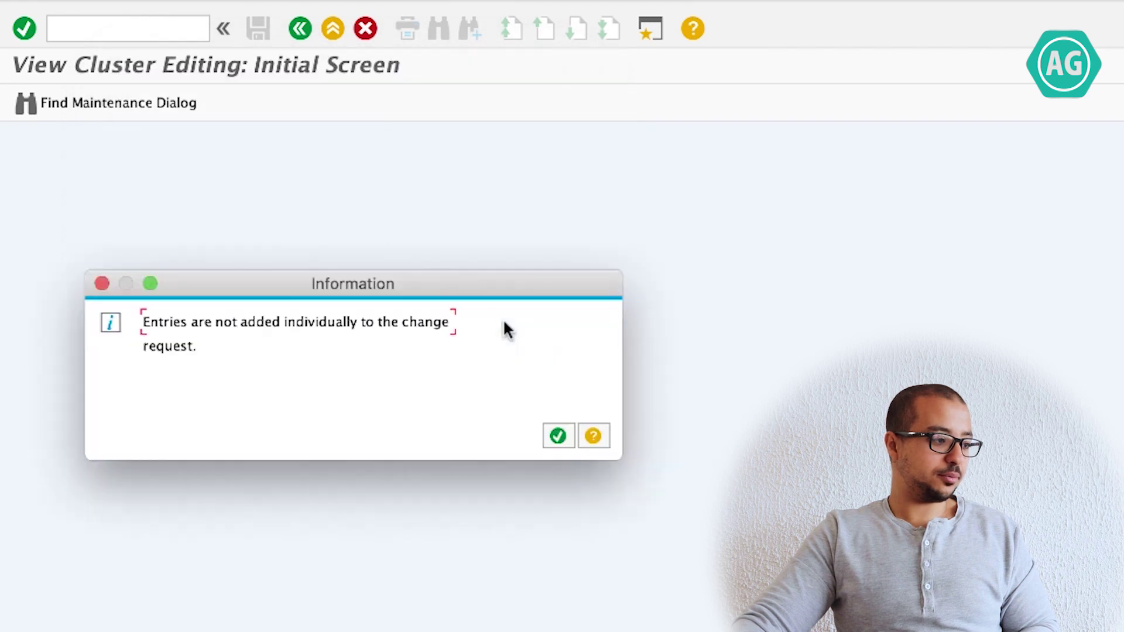
pyautogui.click(553, 438)
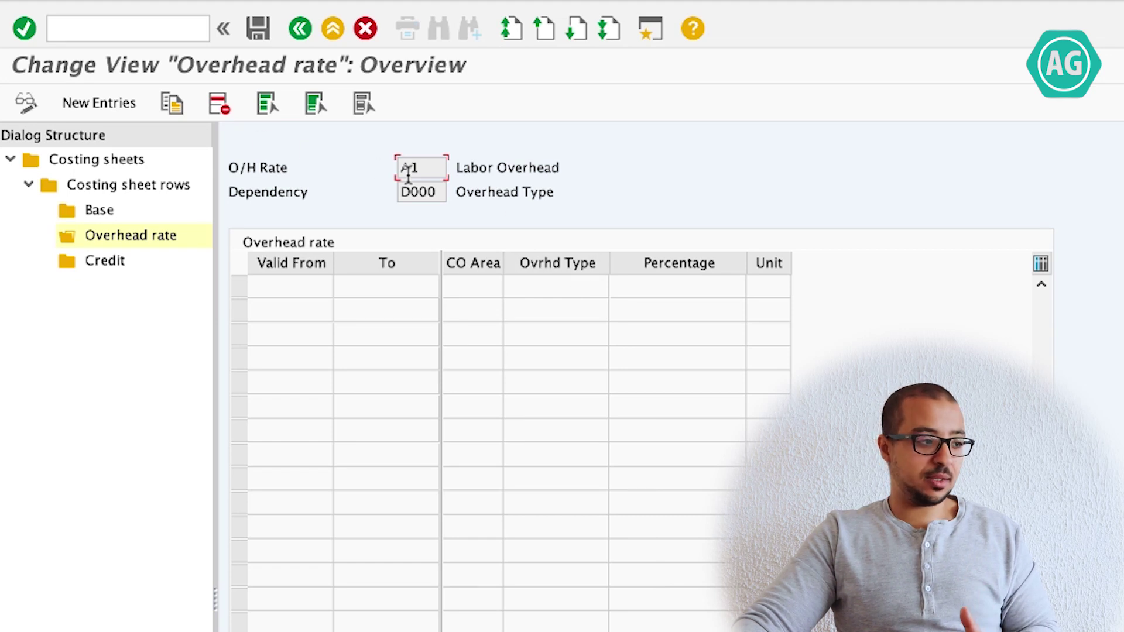
# Add a new entry for overhead rate A1 valid from 01.01.2020 to 31.12.2020
pyautogui.moveTo(411, 192); pyautogui.dragTo(451, 189)
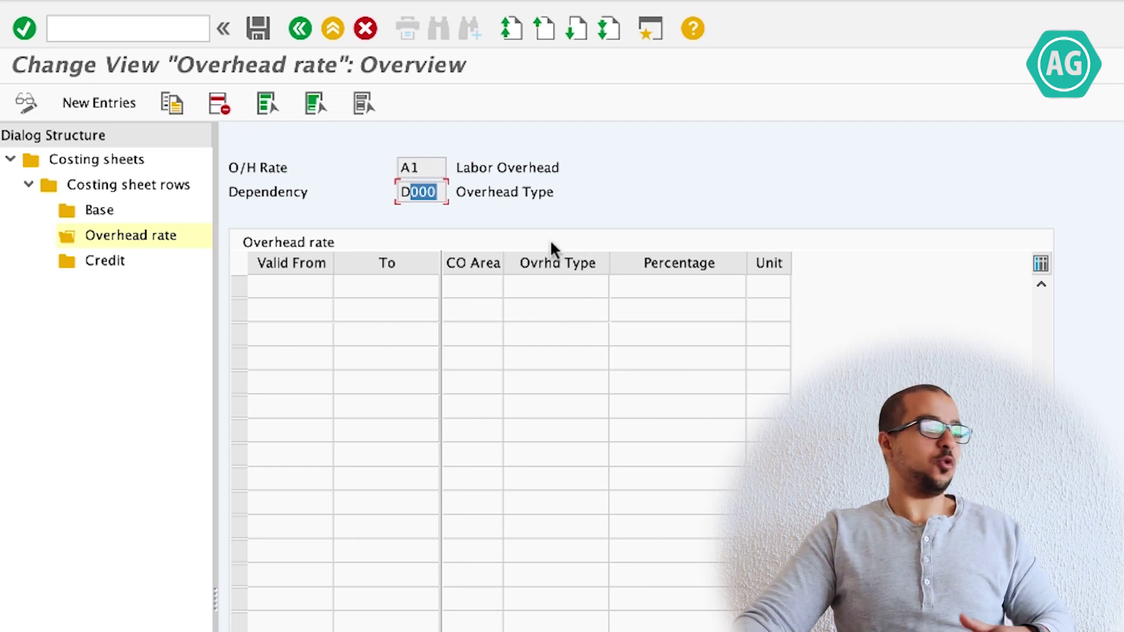
pyautogui.click(414, 193)
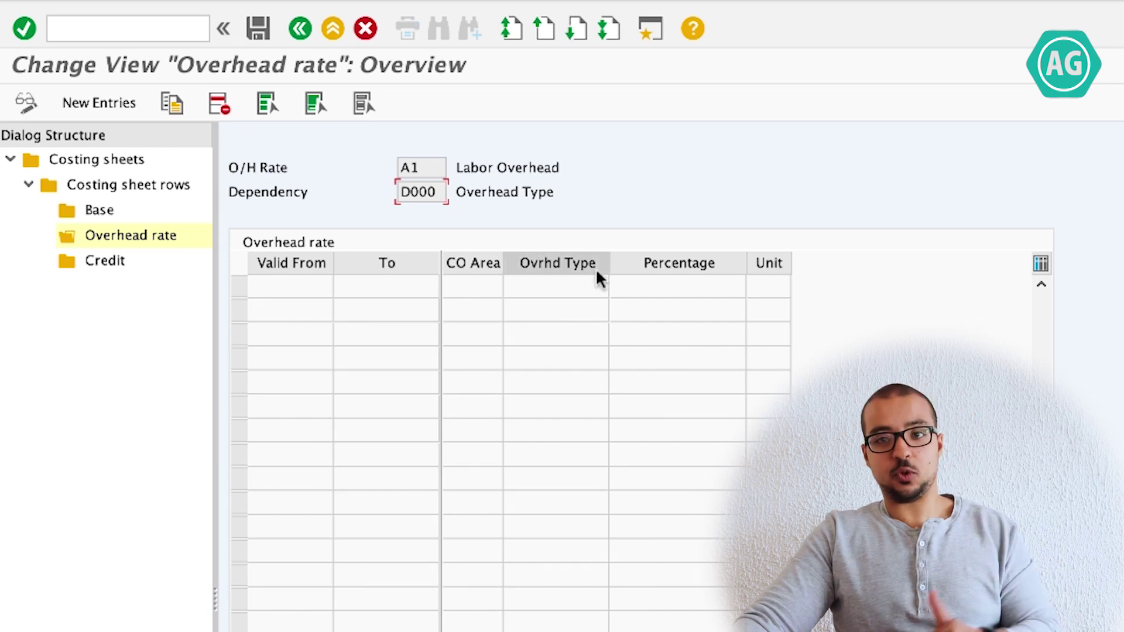
pyautogui.click(105, 107)
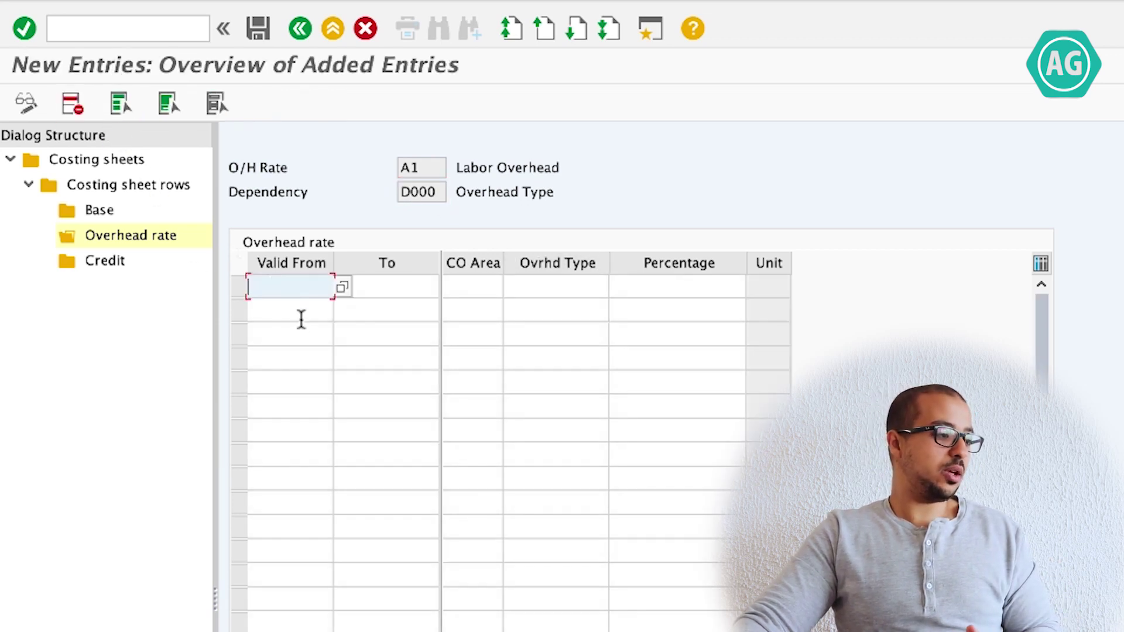
pyautogui.write('01')
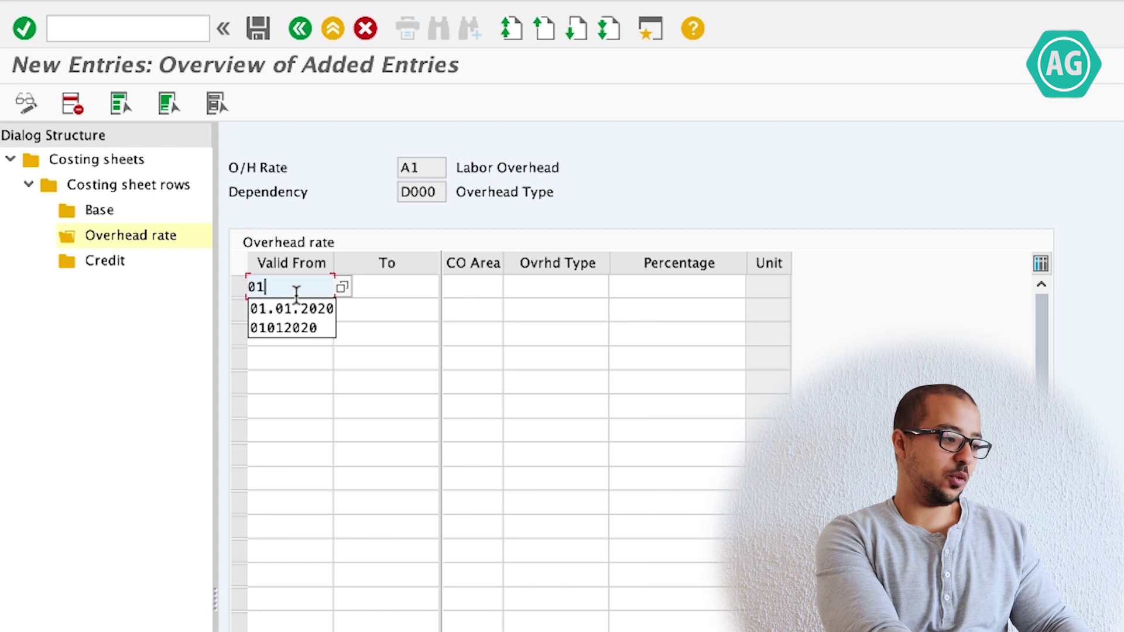
pyautogui.press('Down')
pyautogui.press('Return')
pyautogui.press('Tab')
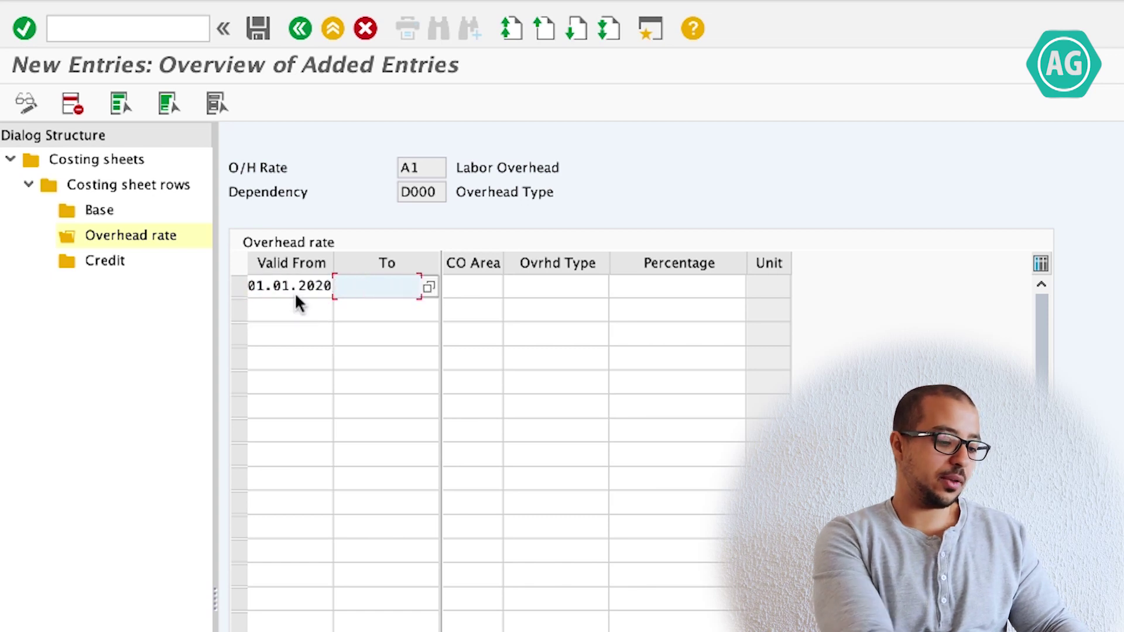
pyautogui.press('Return')
pyautogui.press('Tab')
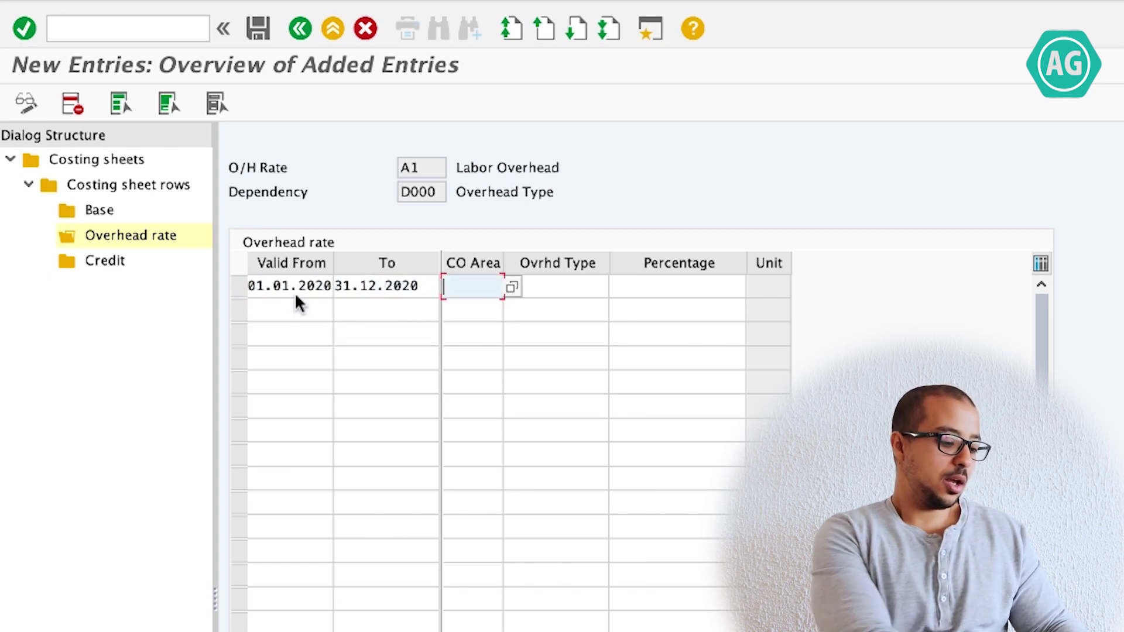
# Set the controlling area of the new A1 rate entry to GA00
pyautogui.write('G100')
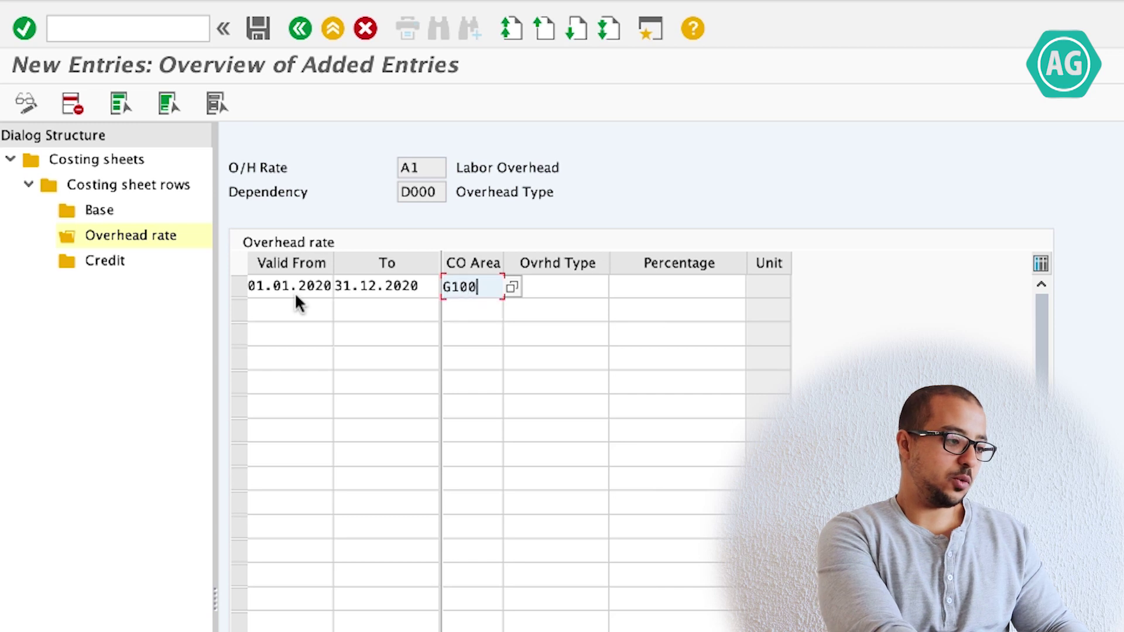
pyautogui.press('BackSpace')
pyautogui.press('BackSpace')
pyautogui.press('BackSpace')
pyautogui.write('A00')
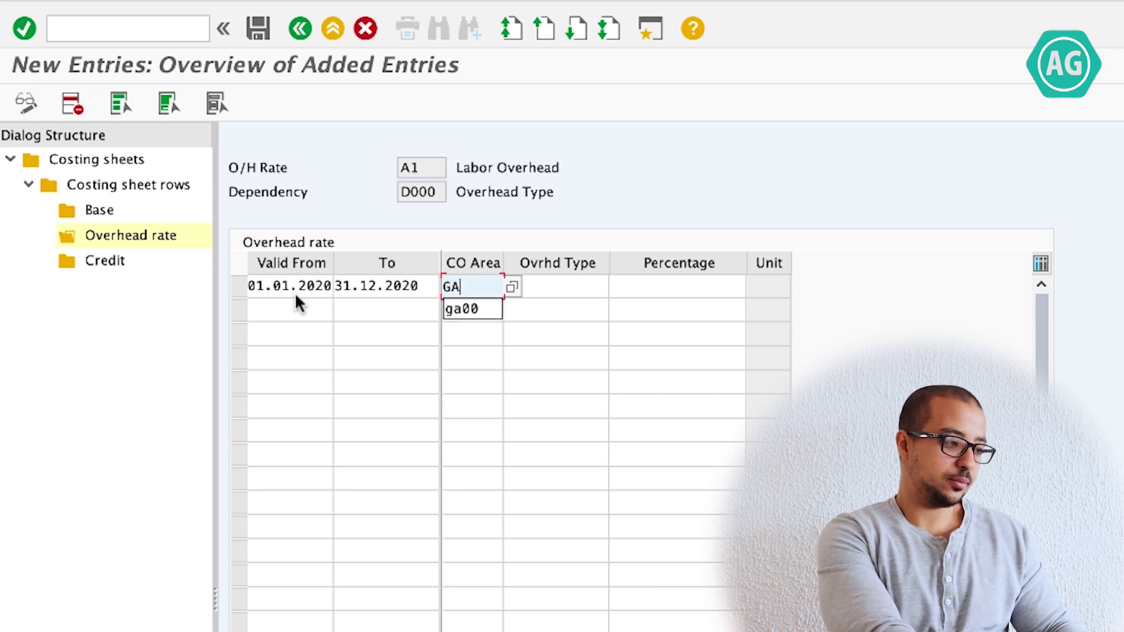
# Set the overhead type of the new A1 rate entry to 2, Planned overhead rate
pyautogui.click(582, 293)
pyautogui.click(616, 287)
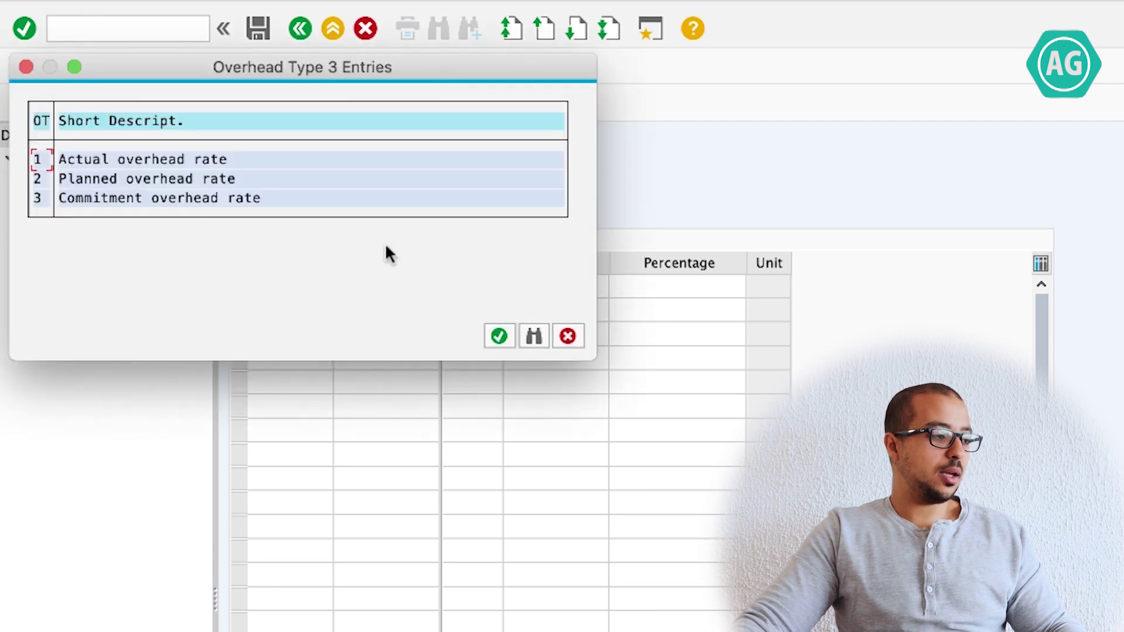
pyautogui.click(126, 158)
pyautogui.click(122, 179)
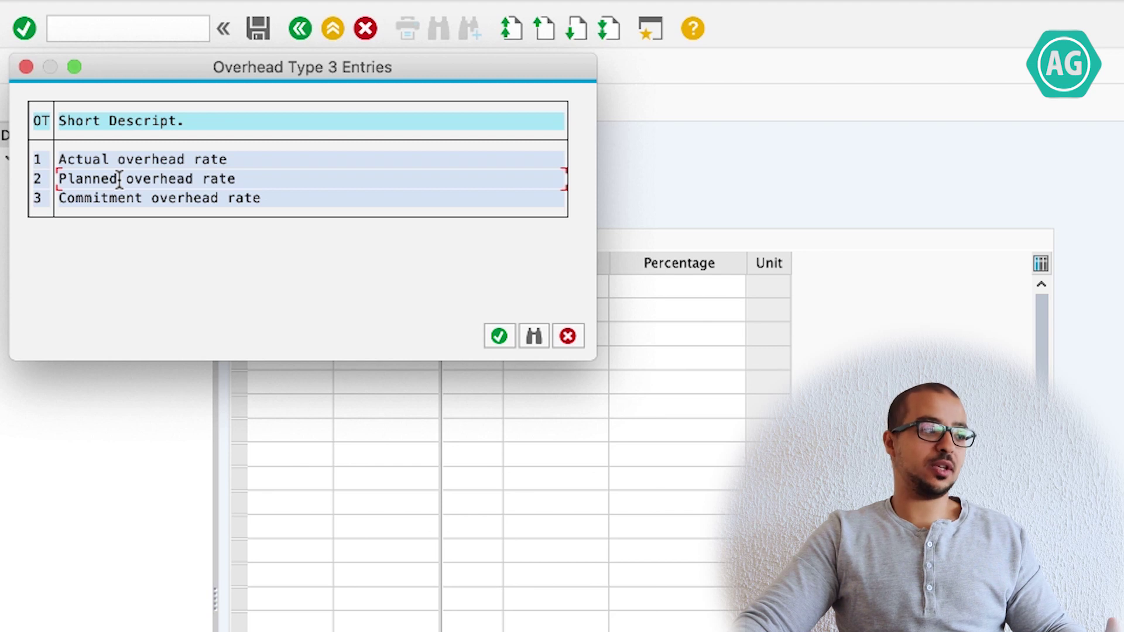
pyautogui.doubleClick(120, 178)
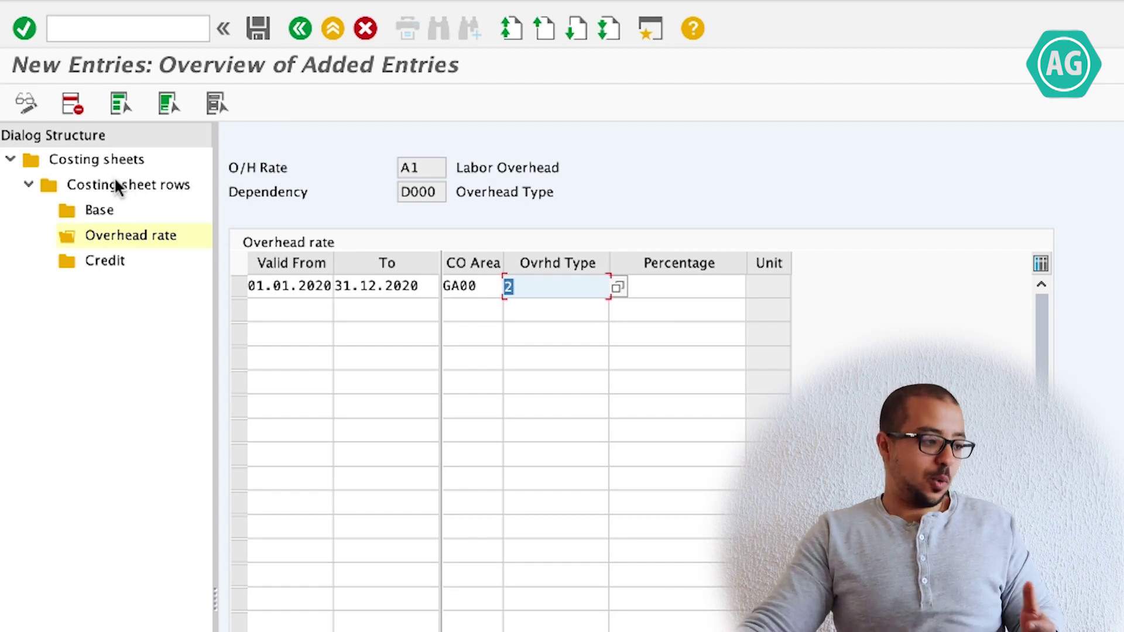
# Set the A1 entry's percentage to 50, using the labor overhead rate in the PCP Example workbook
pyautogui.click(667, 288)
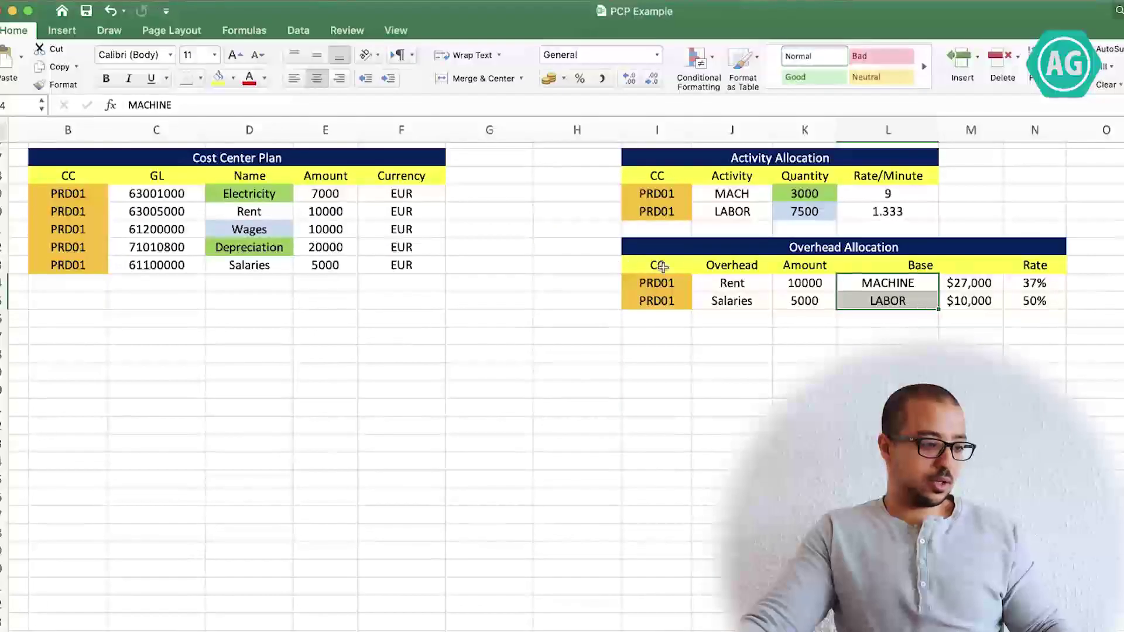
pyautogui.moveTo(655, 295); pyautogui.dragTo(1034, 301)
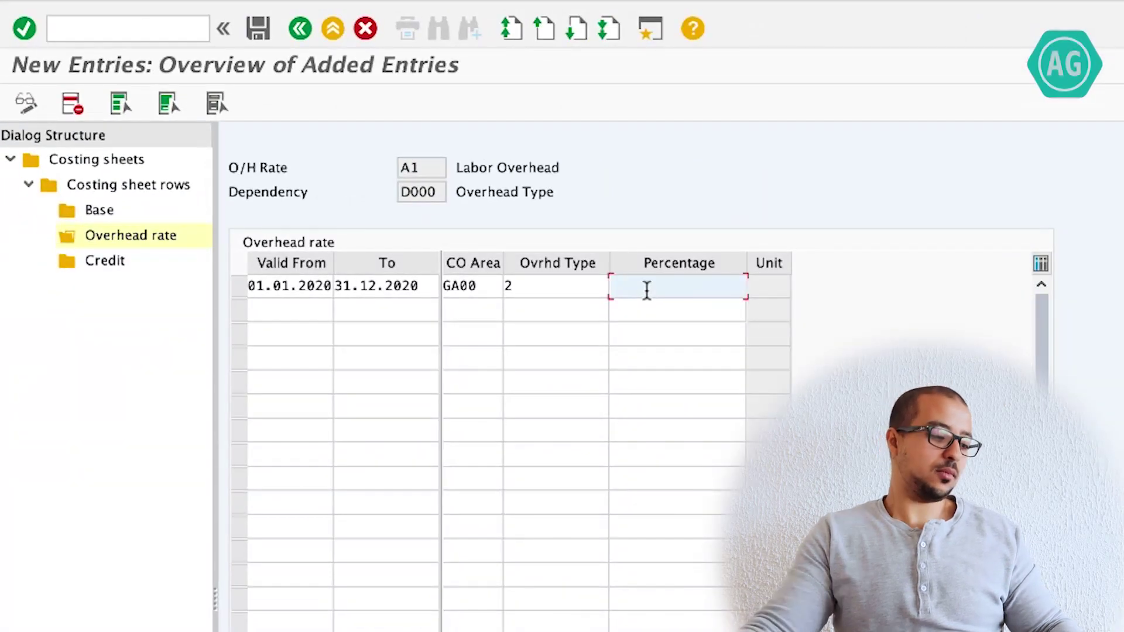
pyautogui.write('50')
pyautogui.press('Return')
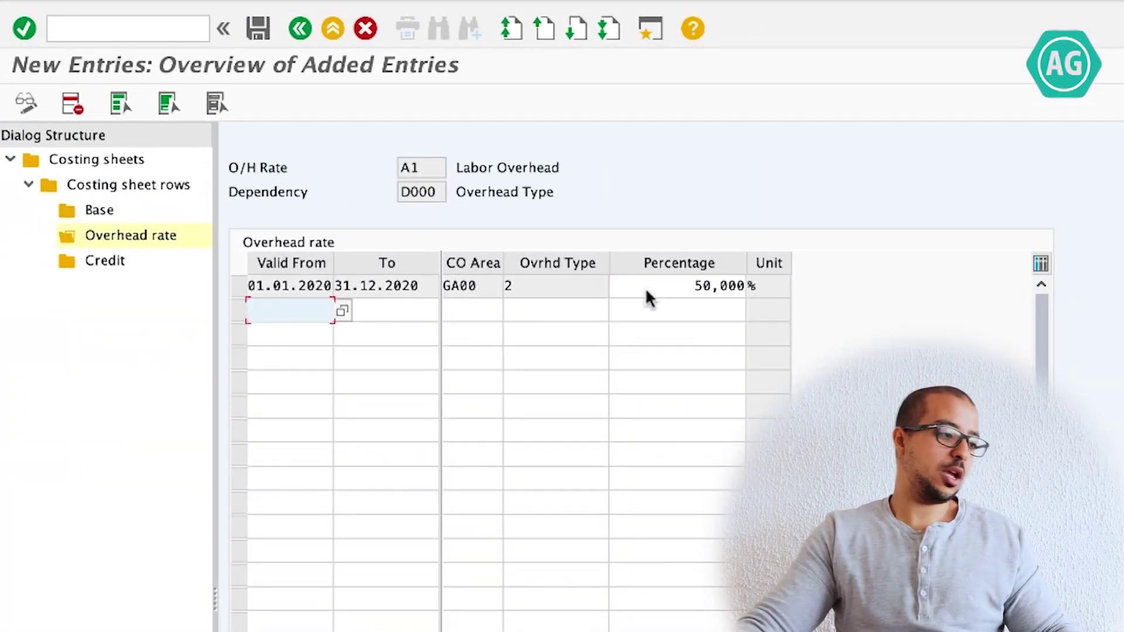
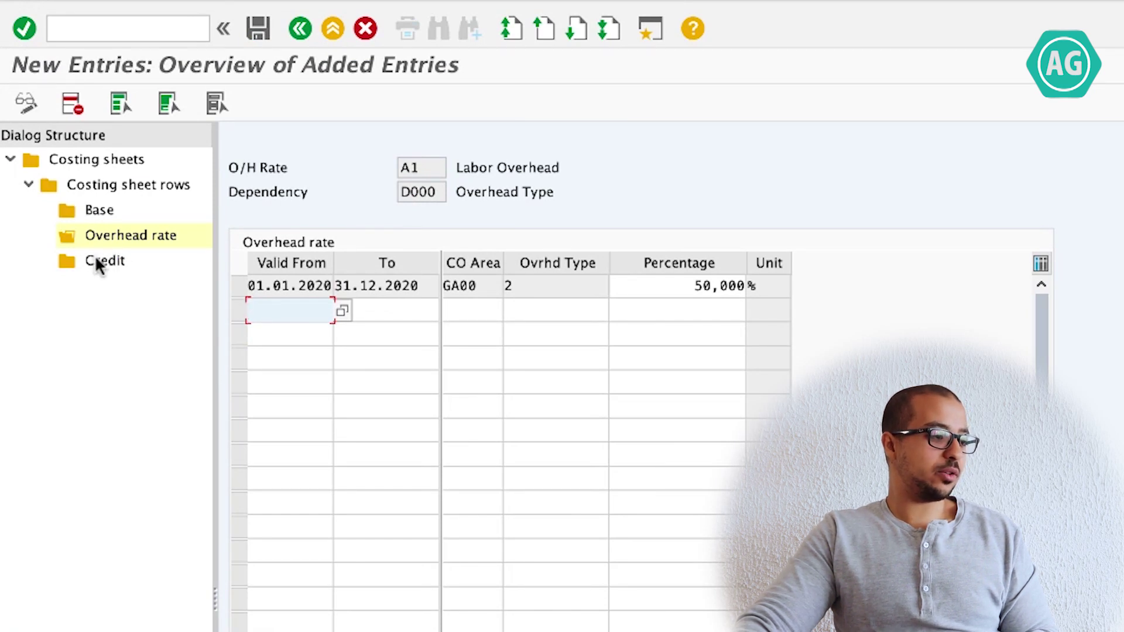
# Create credit G1 for costing sheet row 110, name it Labor Credit, and use controlling area GA00
pyautogui.doubleClick(94, 184)
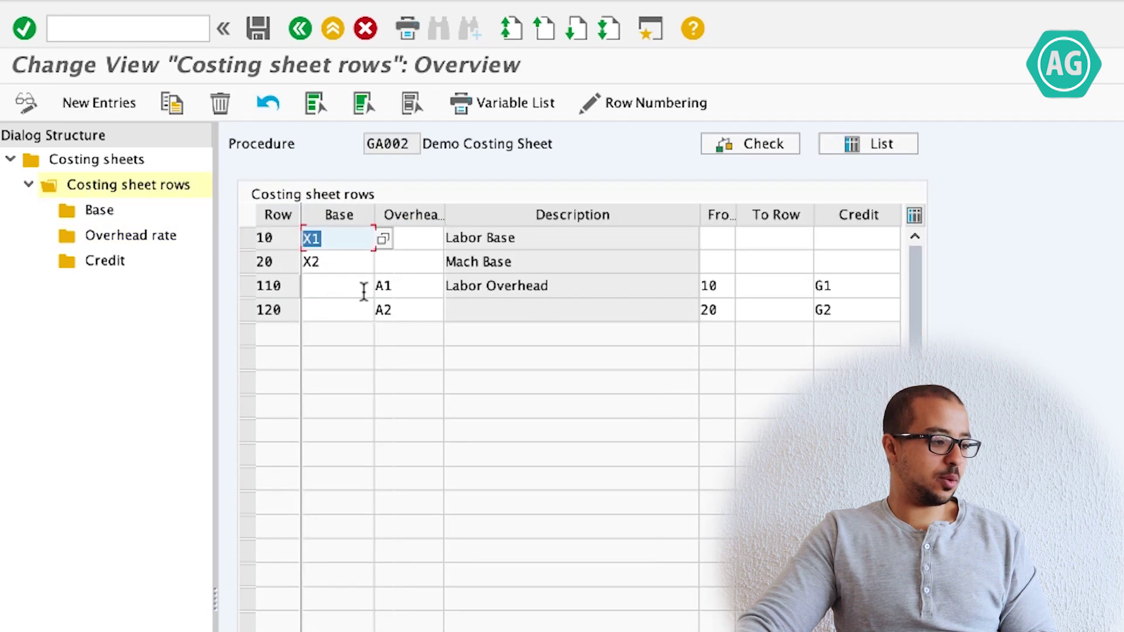
pyautogui.click(403, 287)
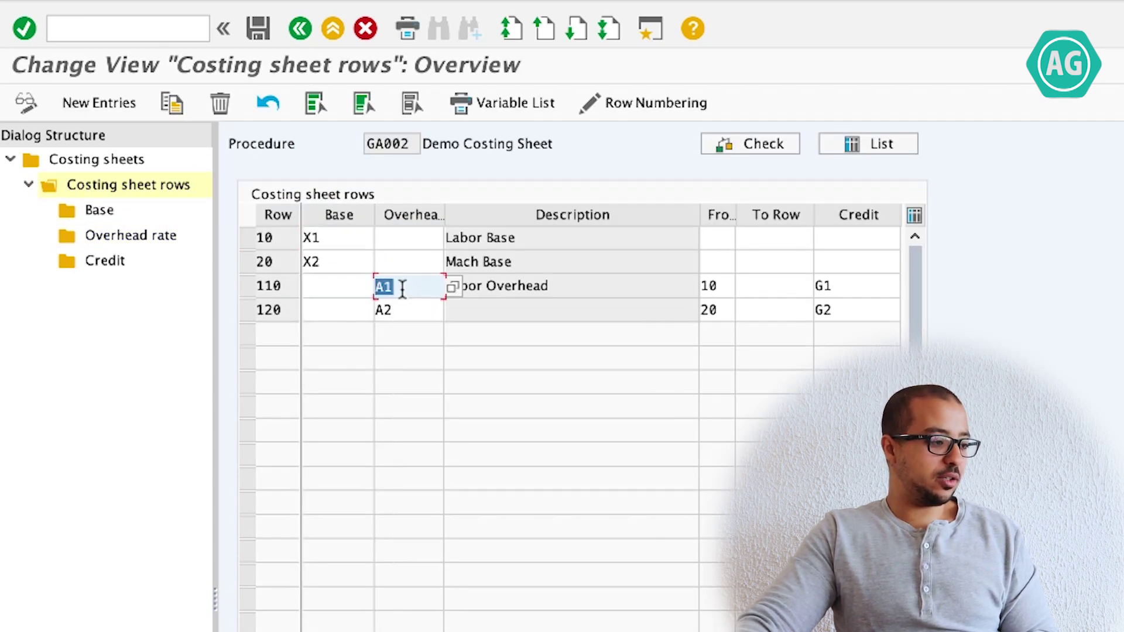
pyautogui.click(551, 287)
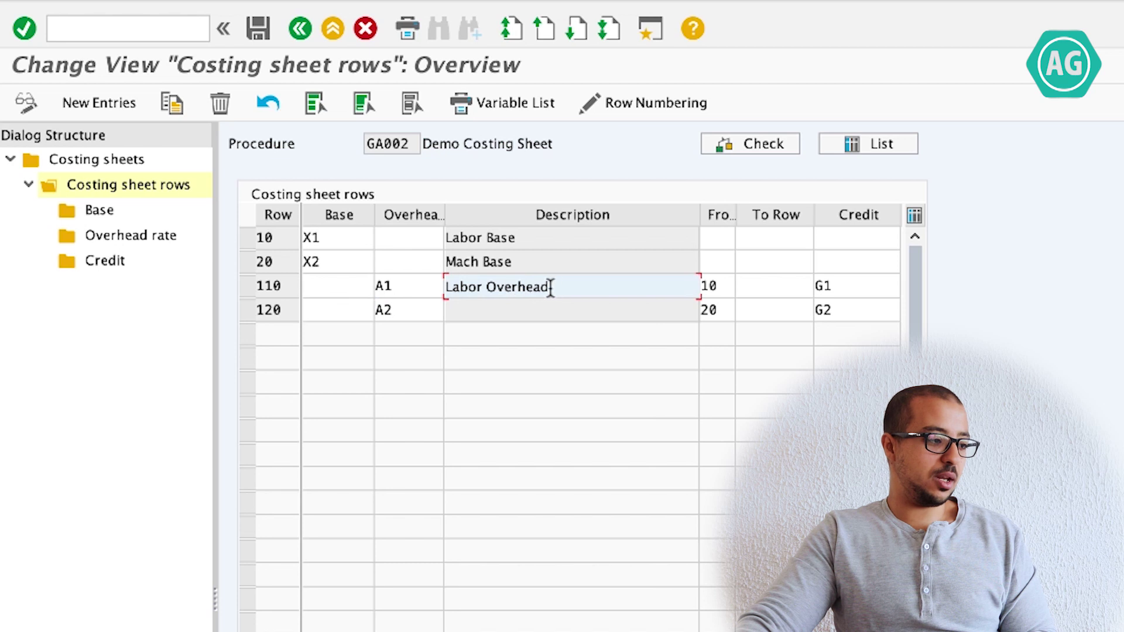
pyautogui.click(860, 286)
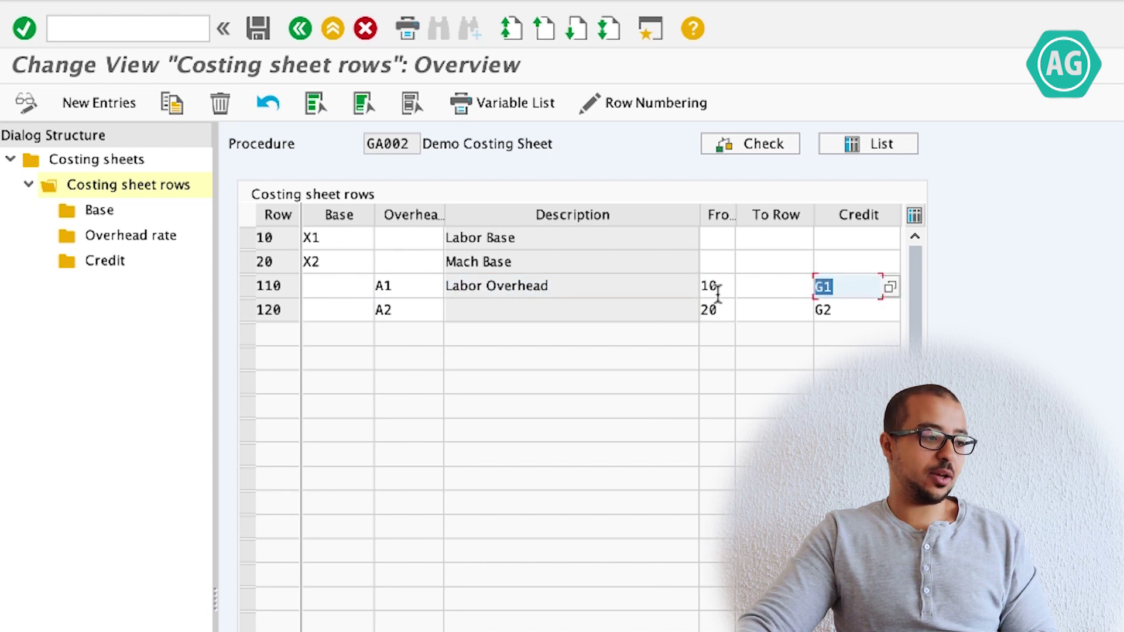
pyautogui.click(248, 287)
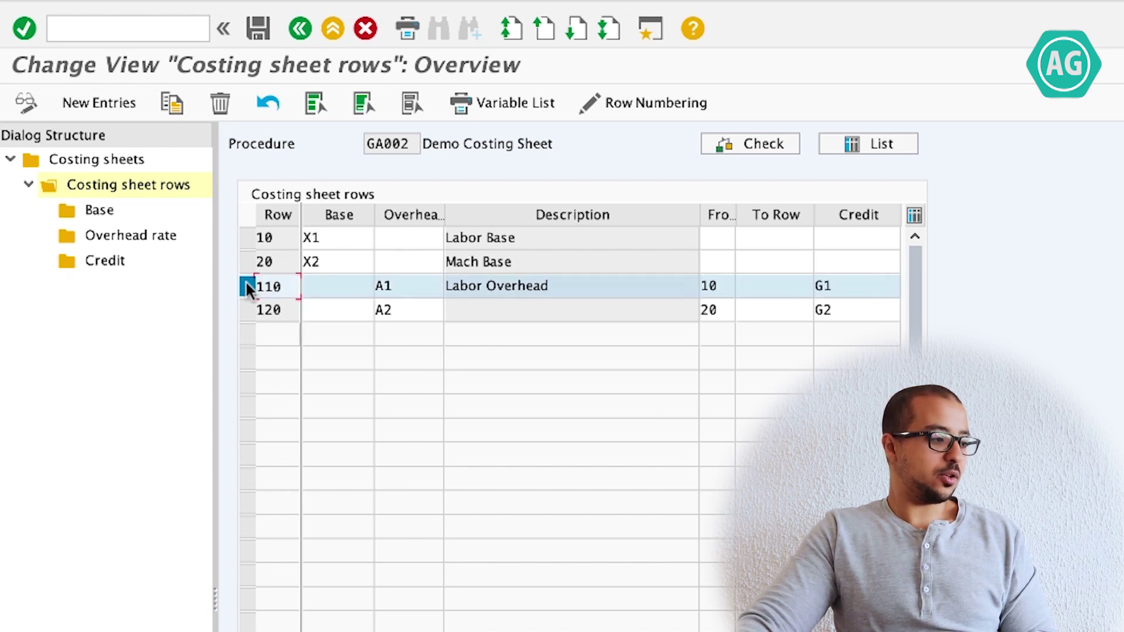
pyautogui.doubleClick(103, 264)
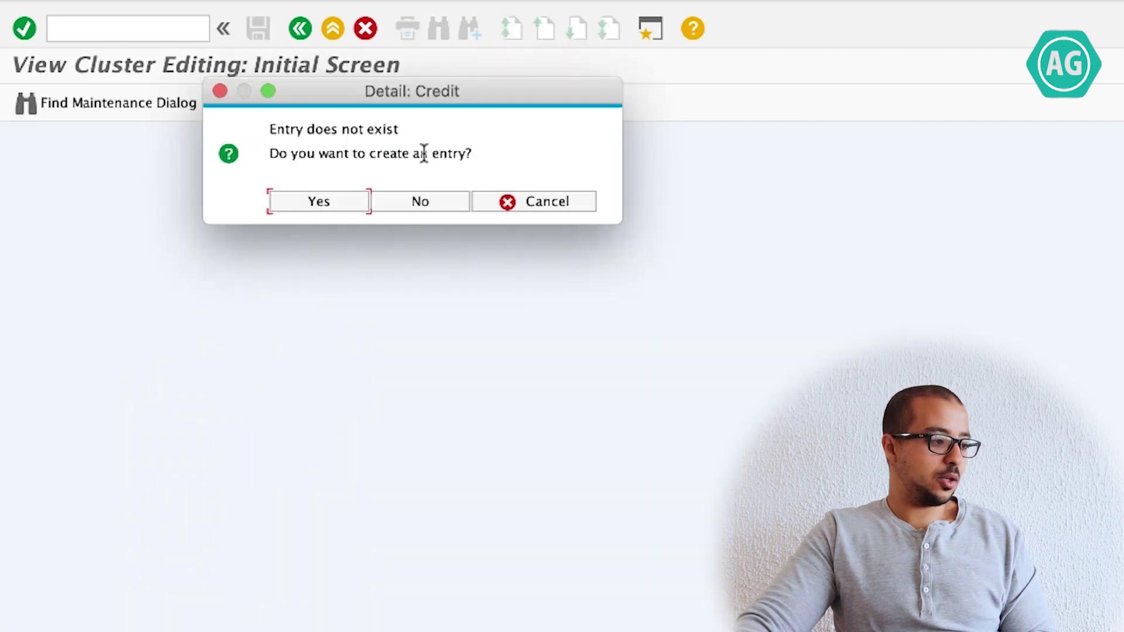
pyautogui.click(311, 202)
pyautogui.write('Labor Cre')
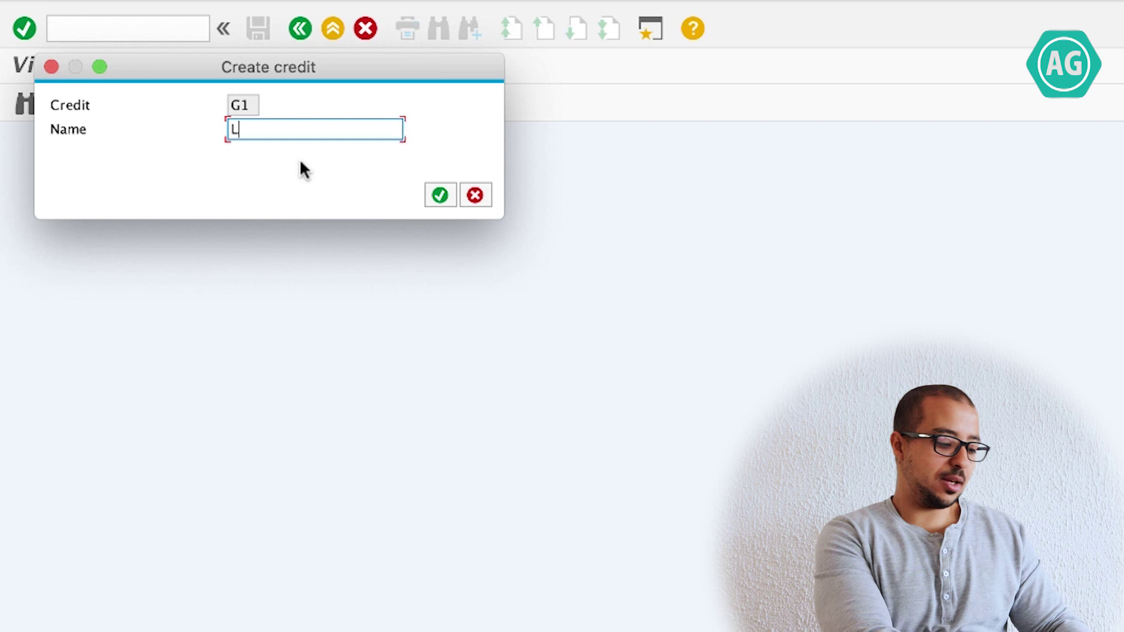
pyautogui.write('dit')
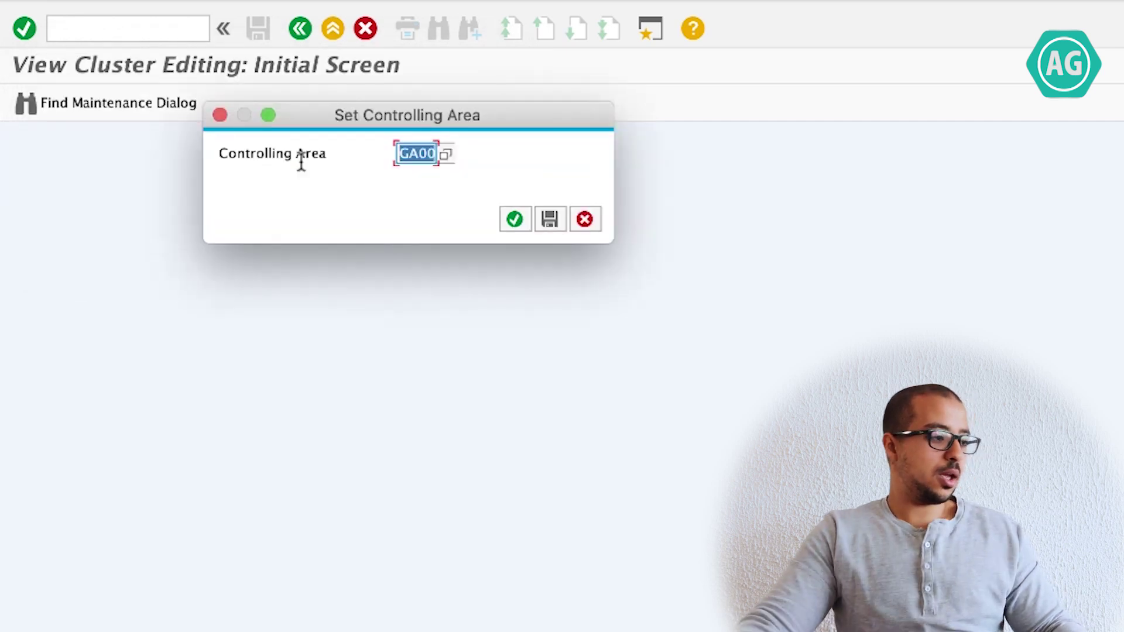
pyautogui.click(514, 219)
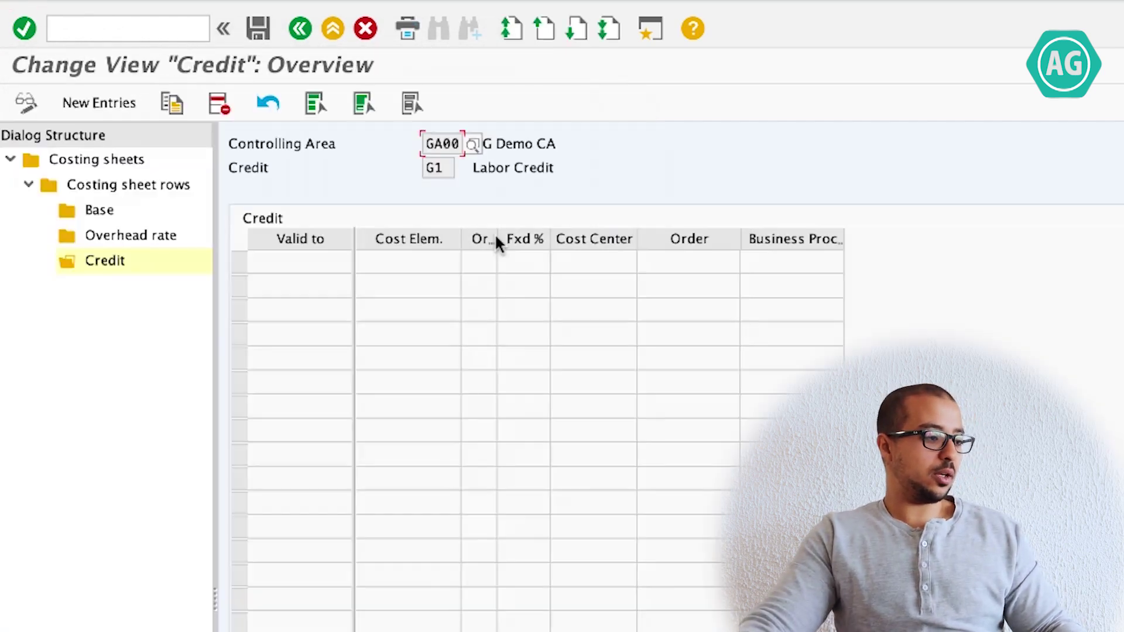
# Add a new entry for credit G1 valid to 31.12.2020
pyautogui.click(97, 104)
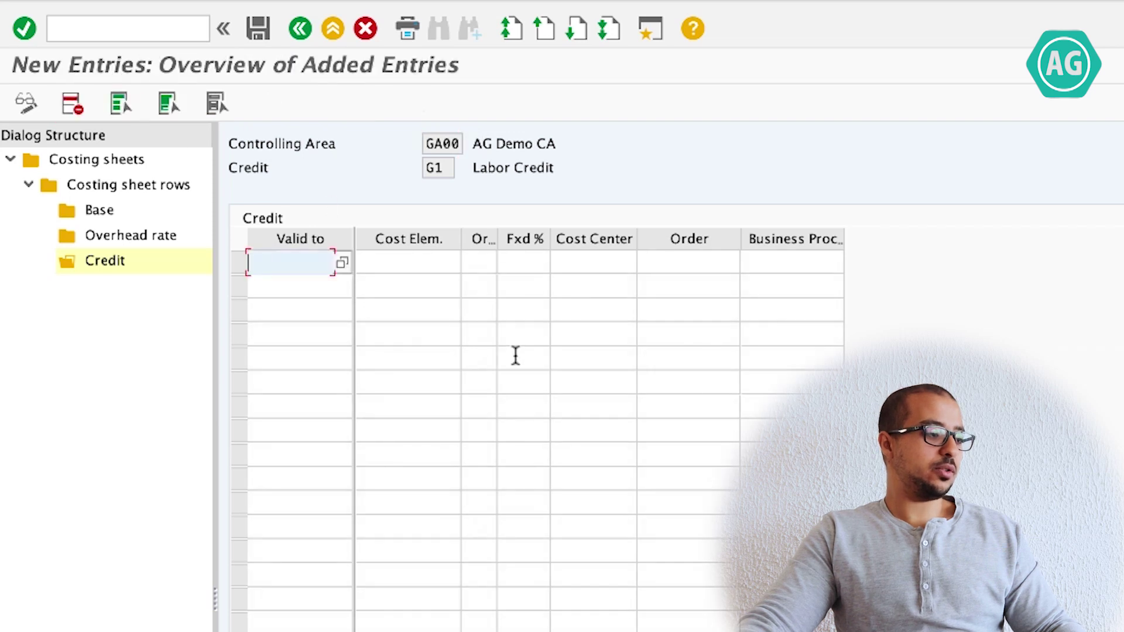
pyautogui.press('BackSpace')
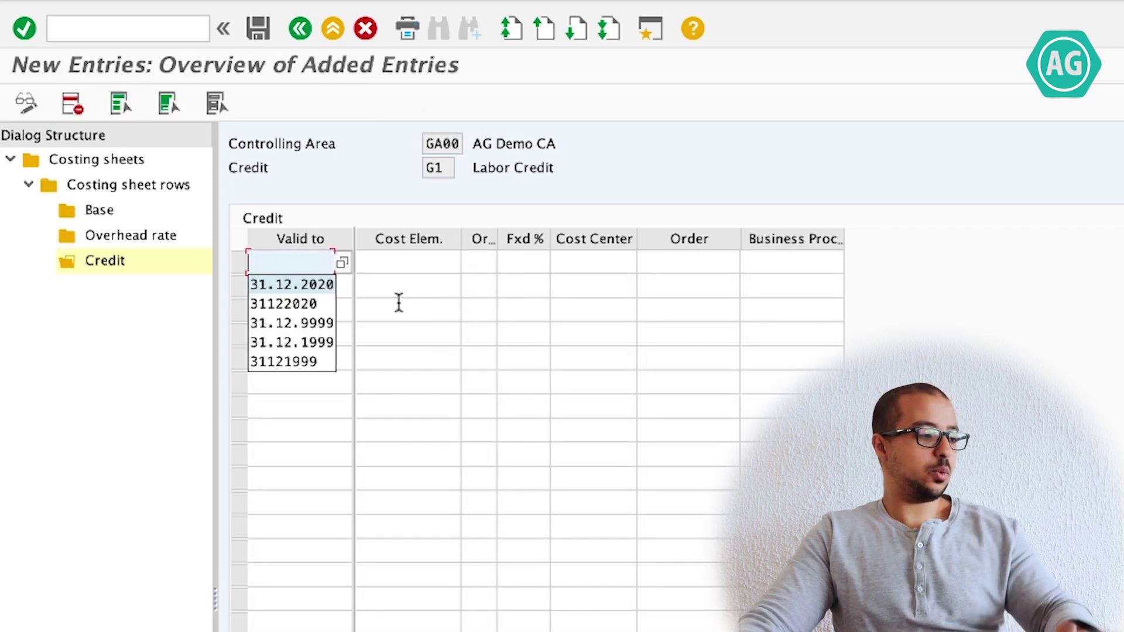
pyautogui.click(317, 287)
pyautogui.click(306, 283)
# Assign cost element OH1 and cost center PRD01 to the G1 credit entry, and return to the costing sheet rows
pyautogui.click(425, 259)
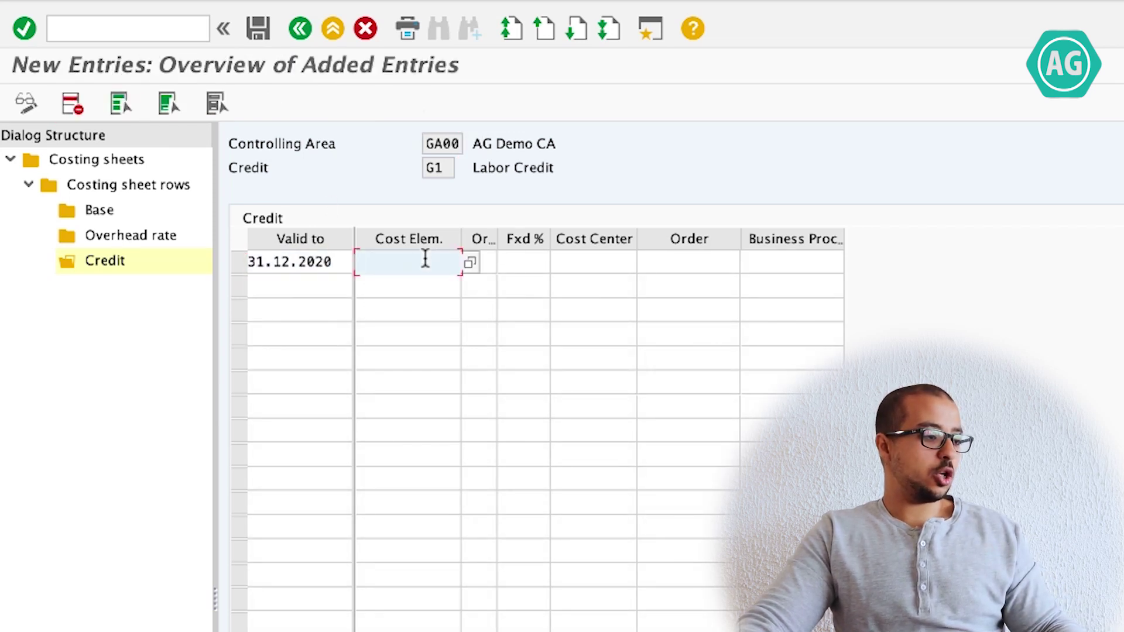
pyautogui.click(573, 258)
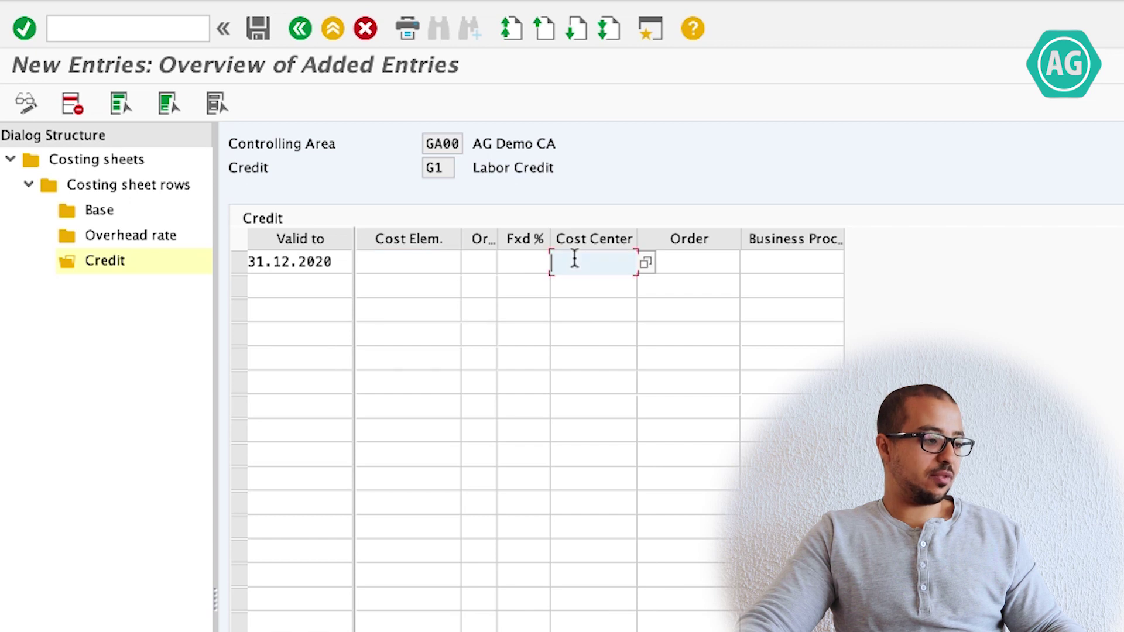
pyautogui.click(425, 258)
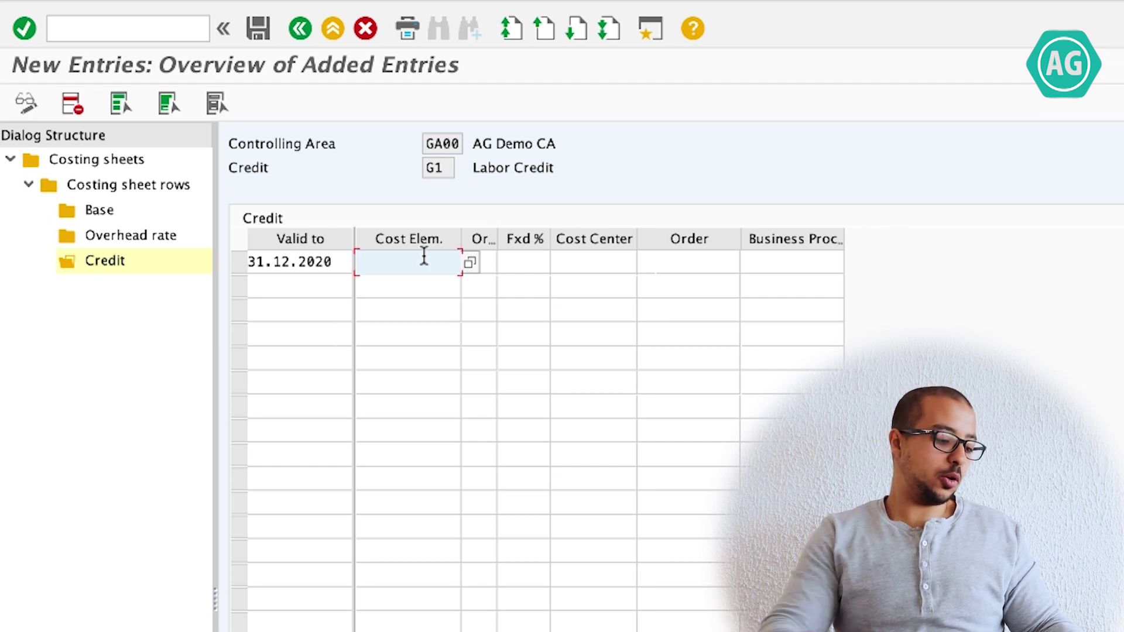
pyautogui.write('0h1')
pyautogui.press('Return')
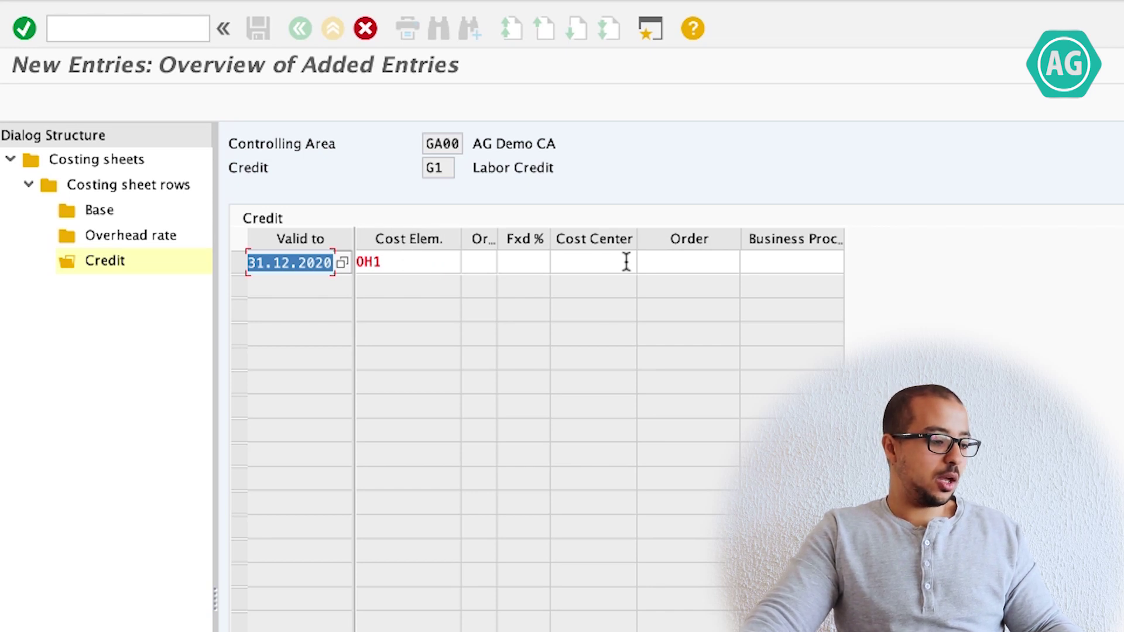
pyautogui.click(562, 261)
pyautogui.write('PRD01')
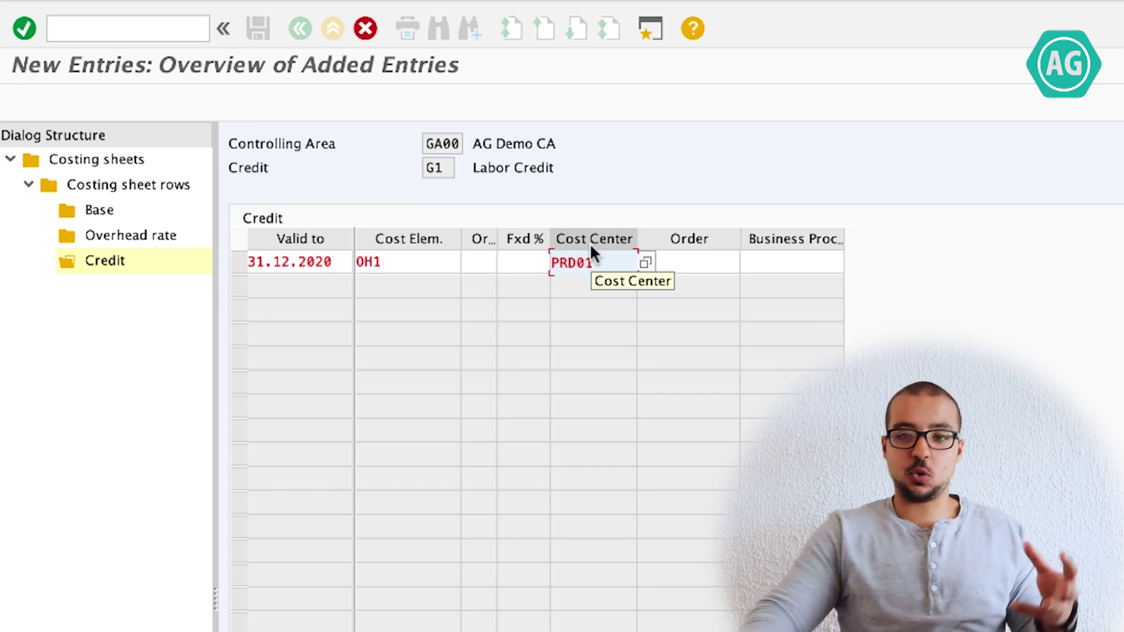
pyautogui.press('Return')
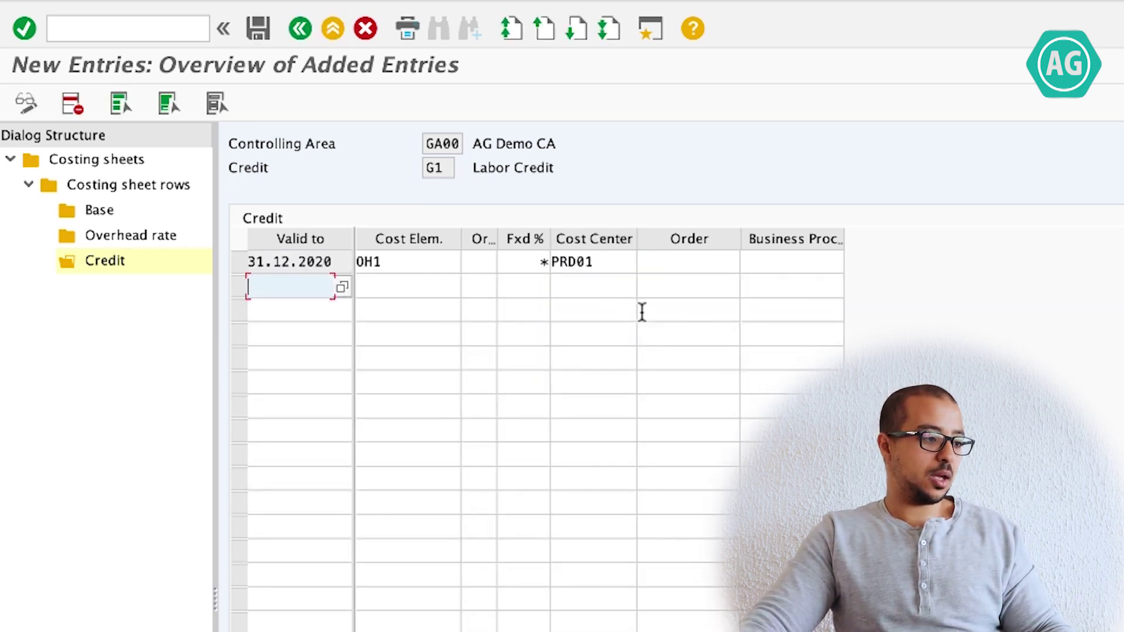
pyautogui.click(610, 262)
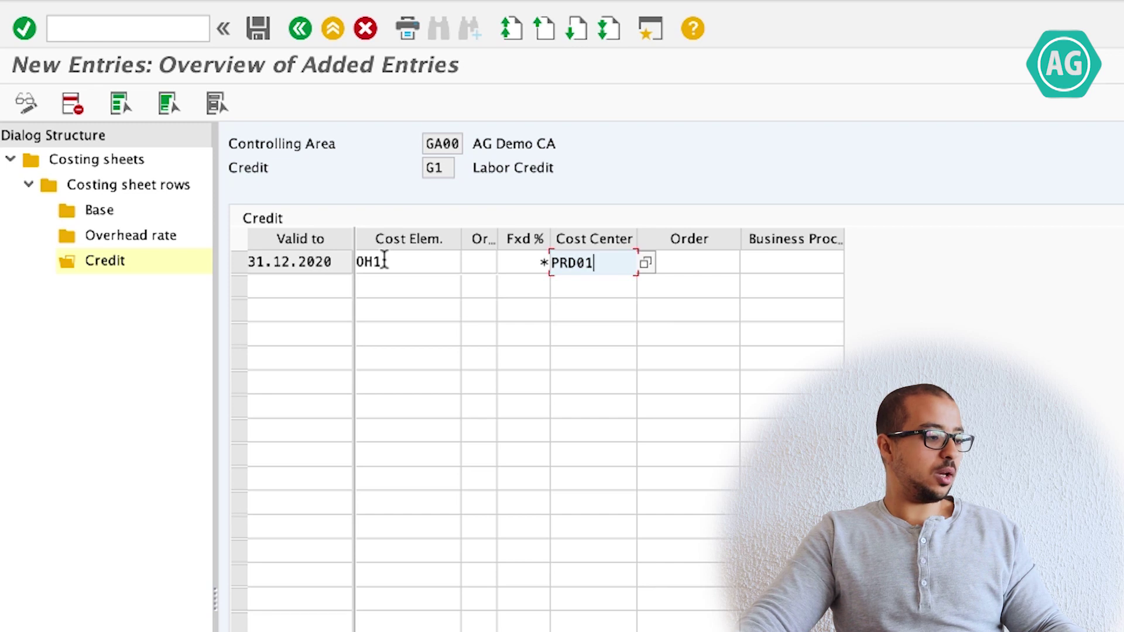
pyautogui.click(300, 29)
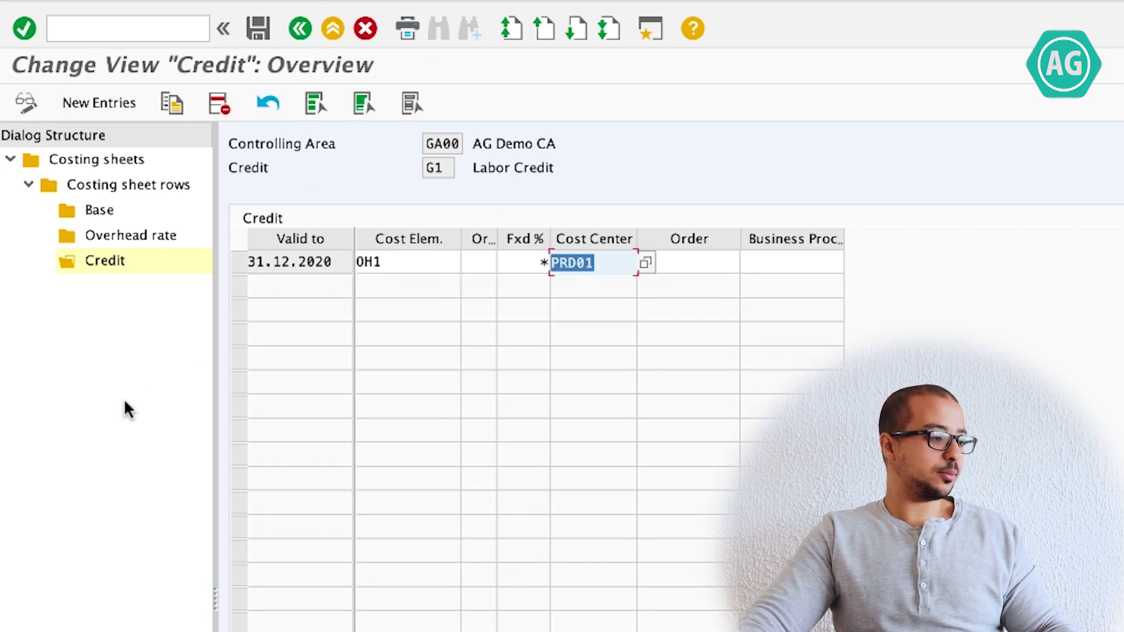
pyautogui.click(300, 28)
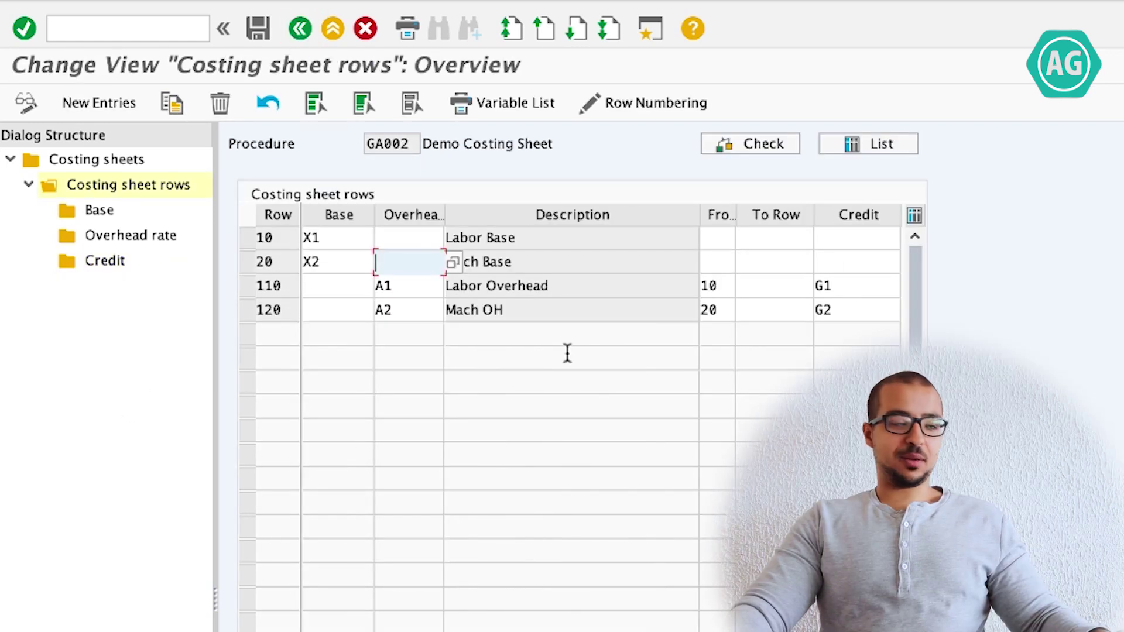
# Add a new entry for overhead rate A2 of row 120, valid from 01.01.2020 to 31.12.2020
pyautogui.click(245, 311)
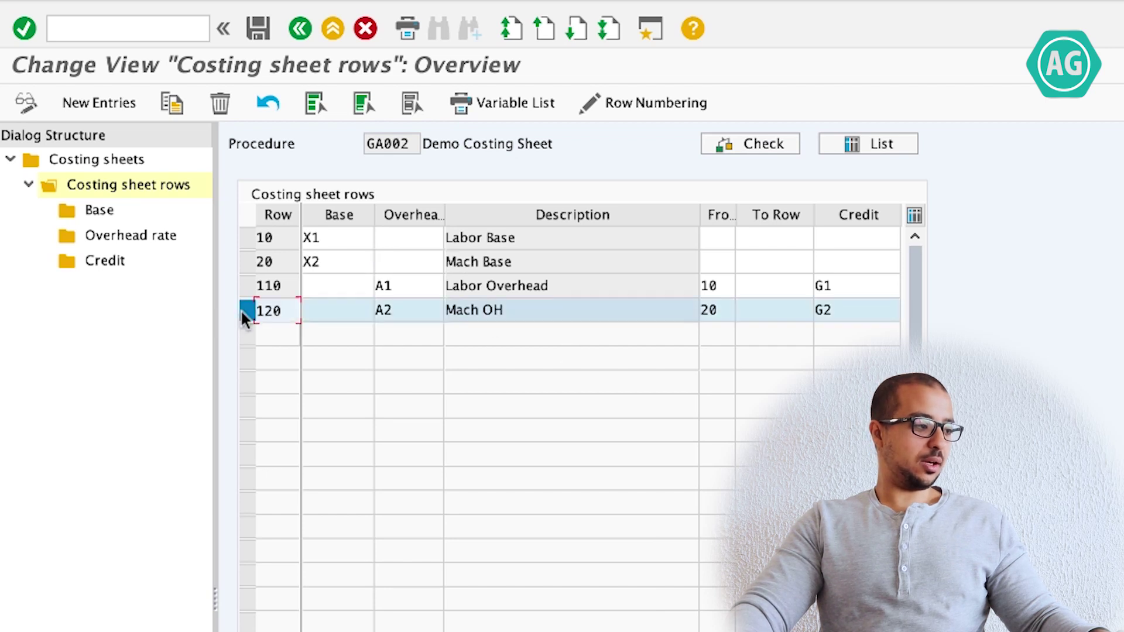
pyautogui.doubleClick(131, 236)
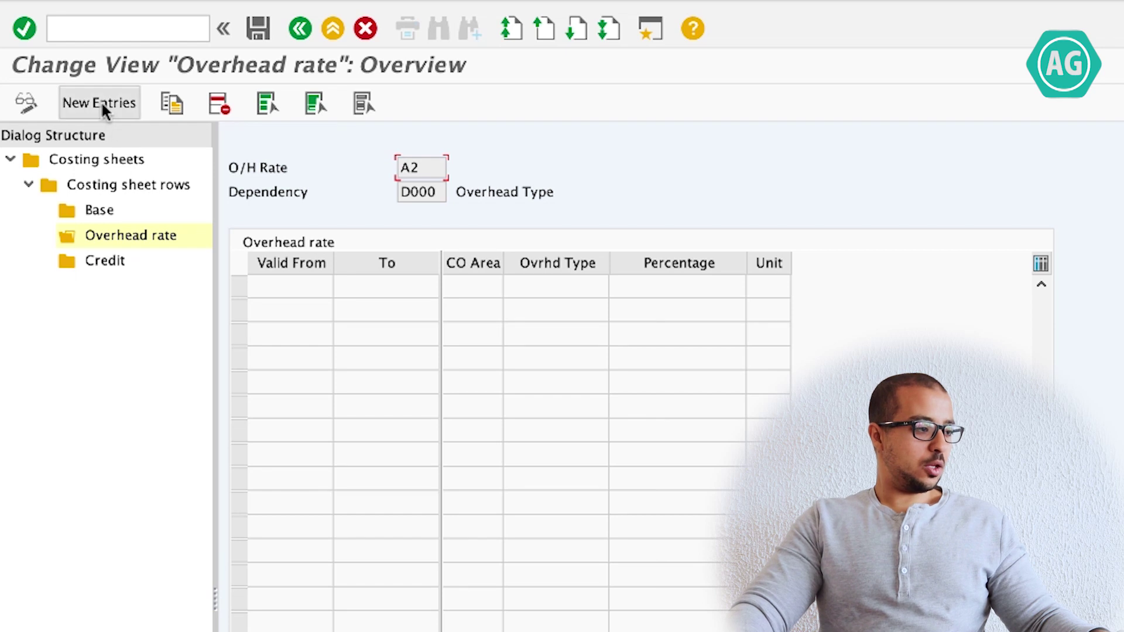
pyautogui.click(103, 106)
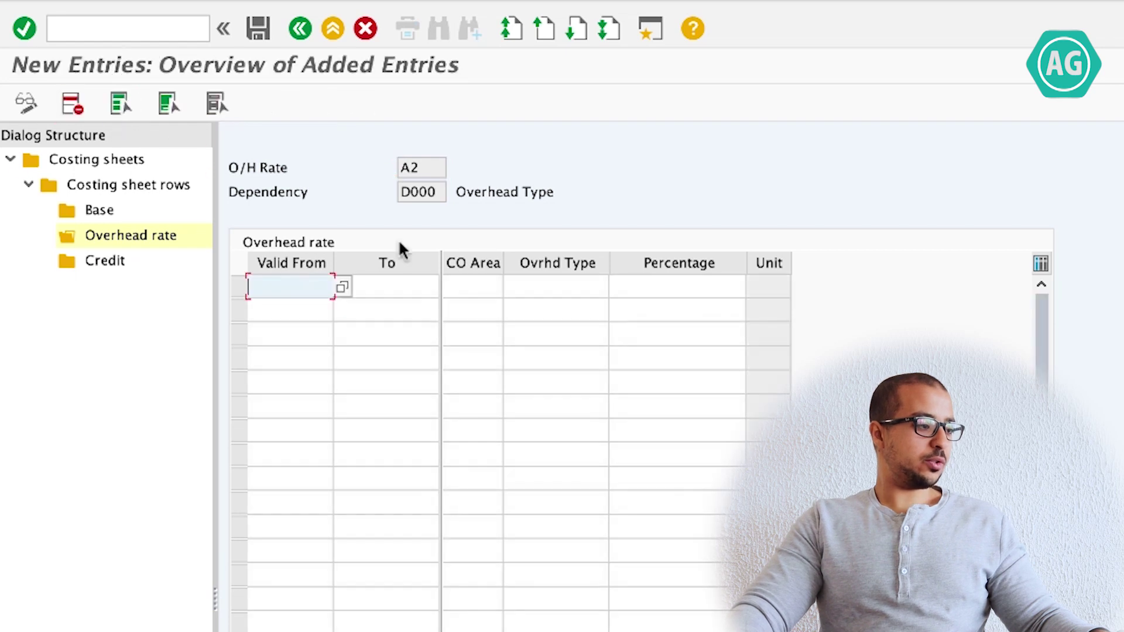
pyautogui.click(321, 286)
pyautogui.click(293, 306)
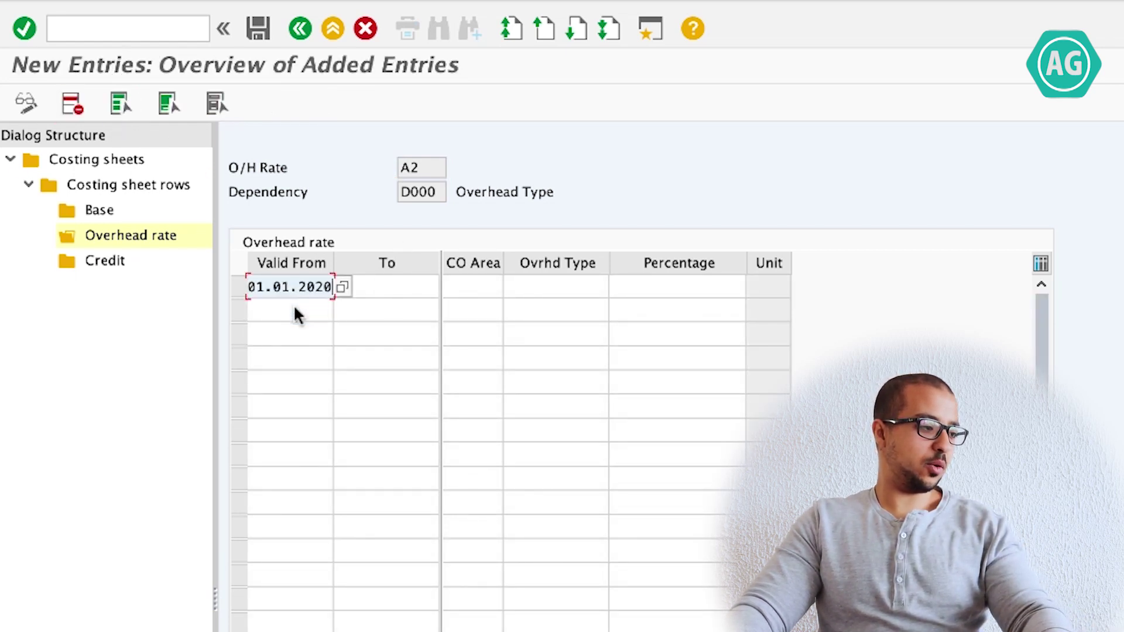
pyautogui.click(384, 283)
pyautogui.click(378, 304)
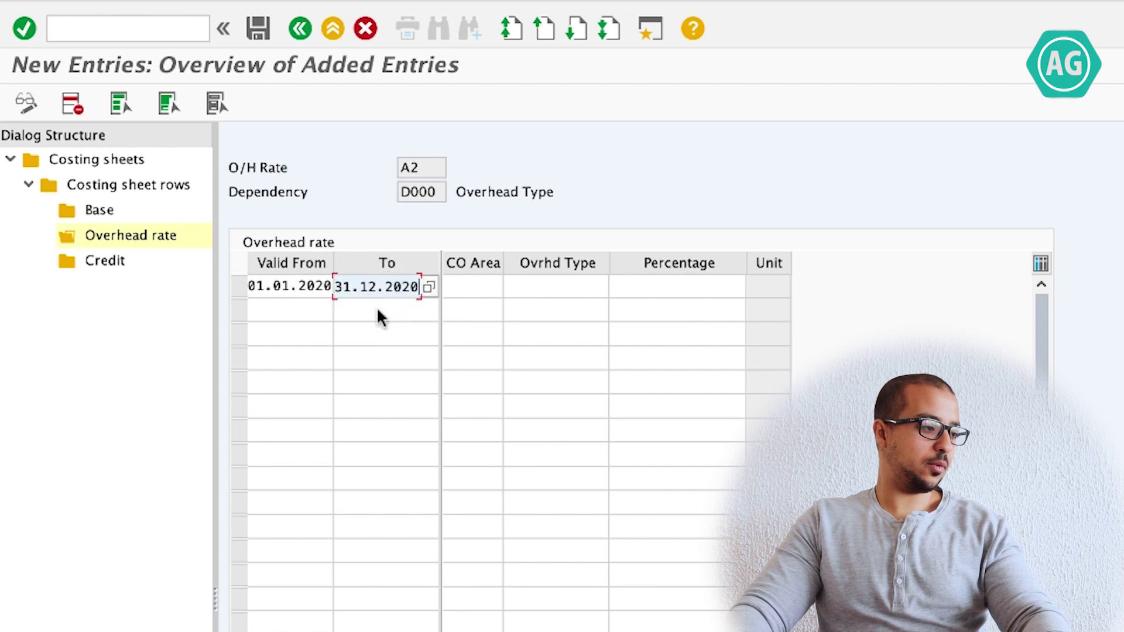
# Set the controlling area of the A2 rate entry to GA00 and its overhead type to 2
pyautogui.click(462, 287)
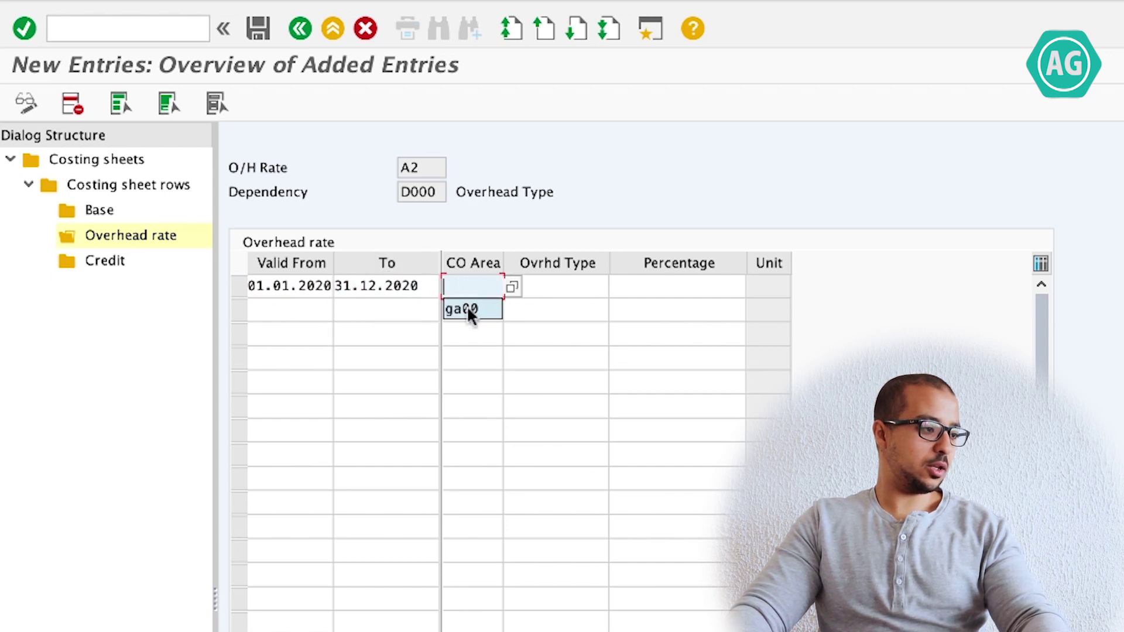
pyautogui.click(466, 309)
pyautogui.click(560, 285)
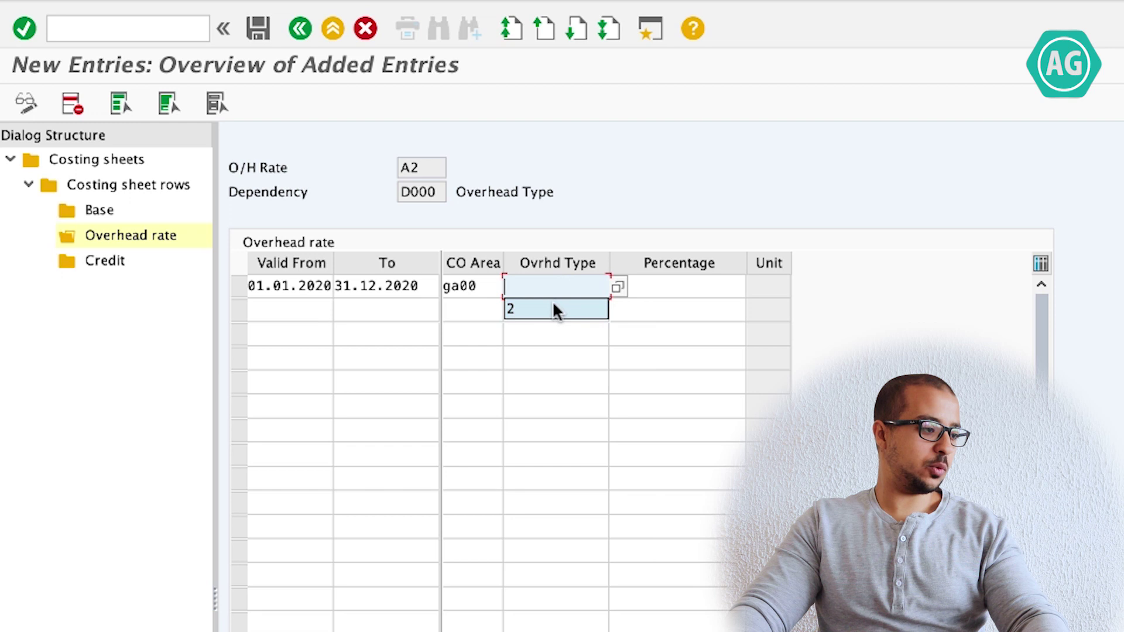
pyautogui.click(568, 309)
# Set the A2 entry's percentage to 37, taking the Rent rate from the Excel overhead allocation plan, and return to the costing sheet rows
pyautogui.click(683, 290)
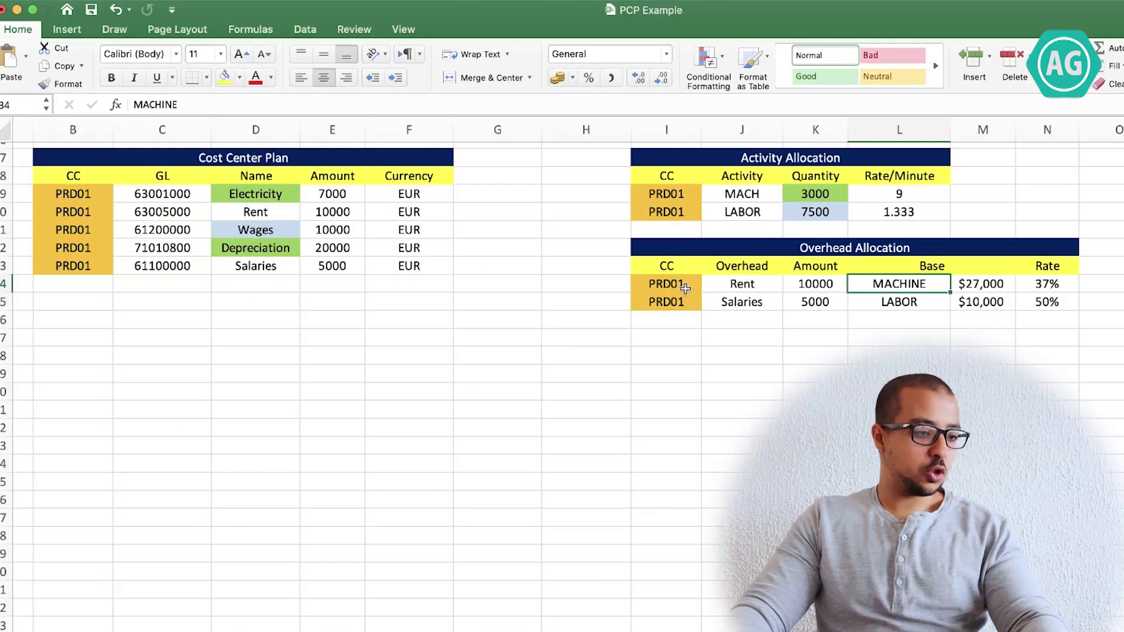
pyautogui.hscroll(-1, 908, 293)
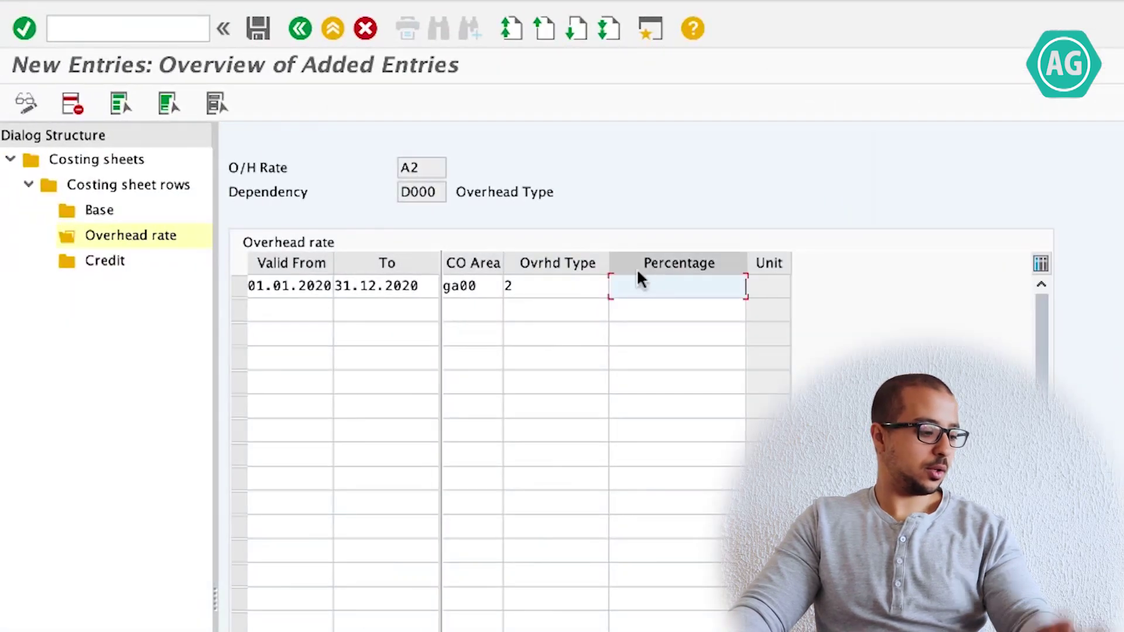
pyautogui.press('BackSpace')
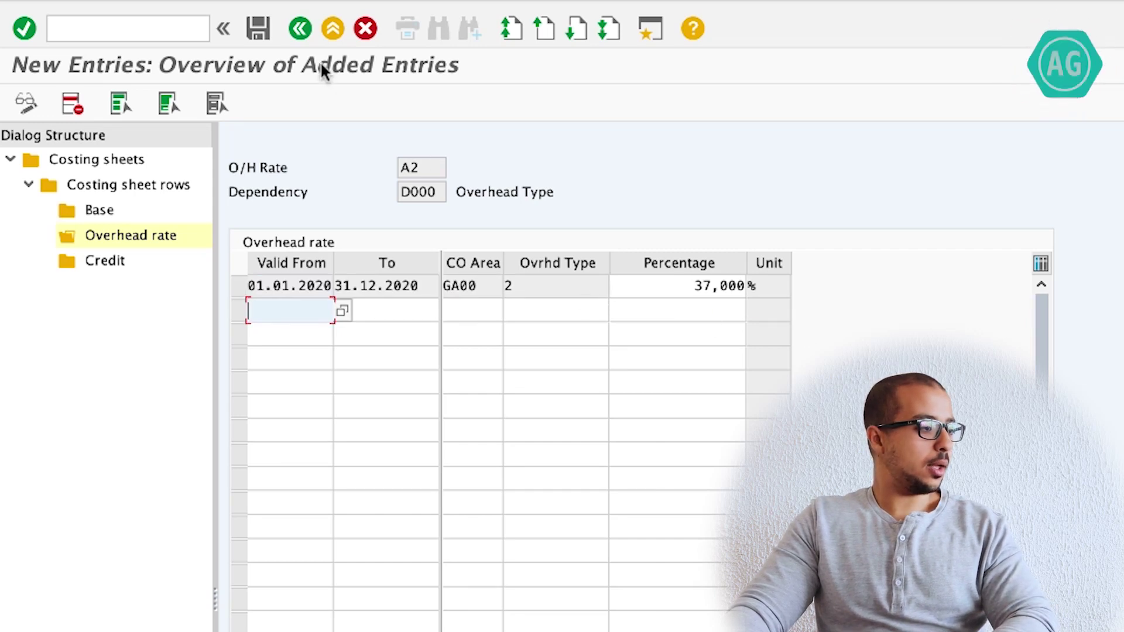
pyautogui.click(108, 261)
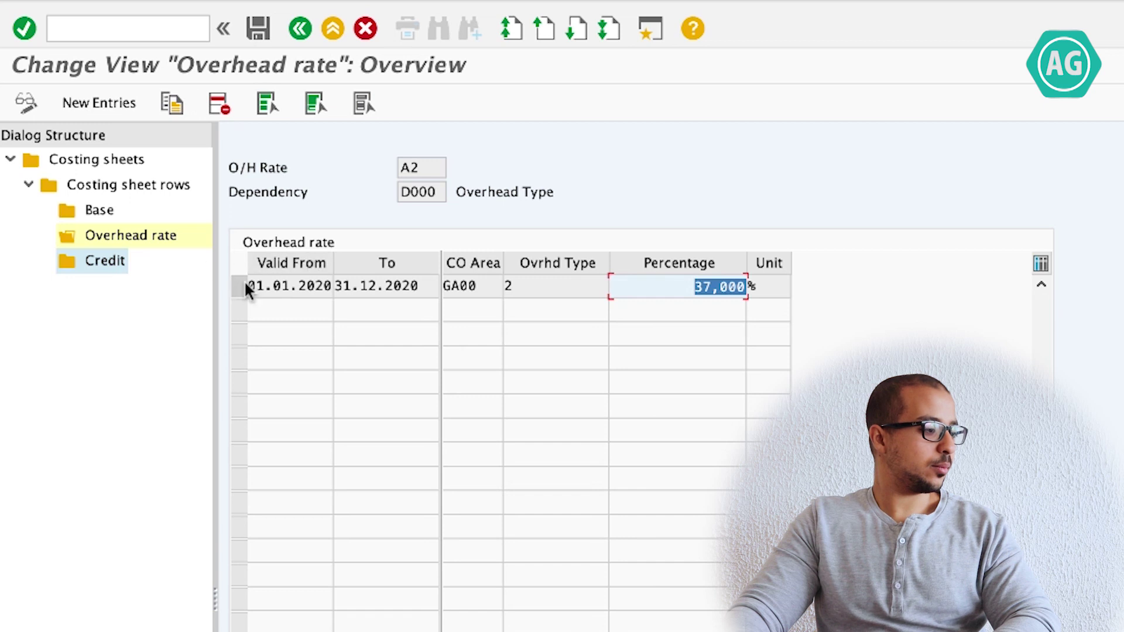
pyautogui.doubleClick(126, 185)
# Create credit G2 of row 120 with the name Mach Credit and open it for controlling area GA00
pyautogui.click(252, 315)
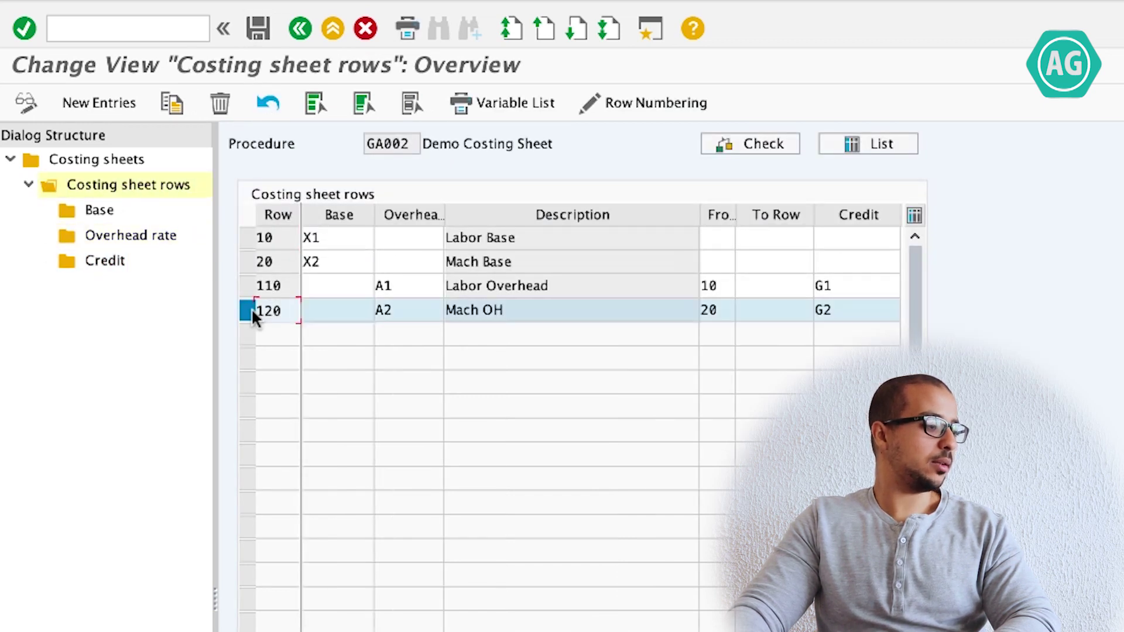
pyautogui.doubleClick(66, 261)
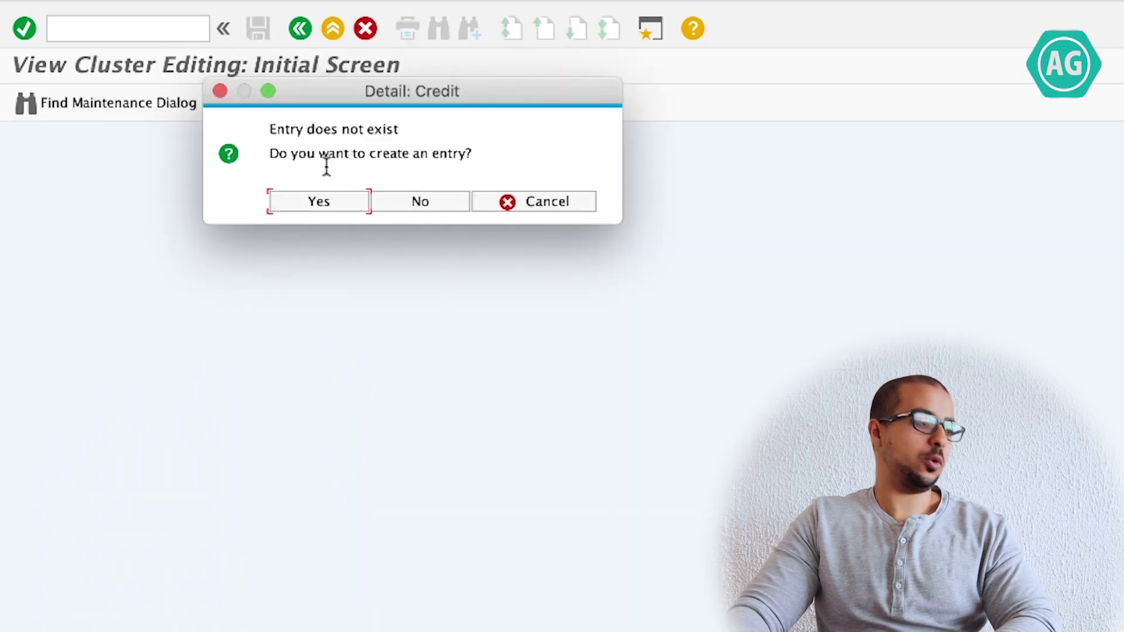
pyautogui.click(321, 200)
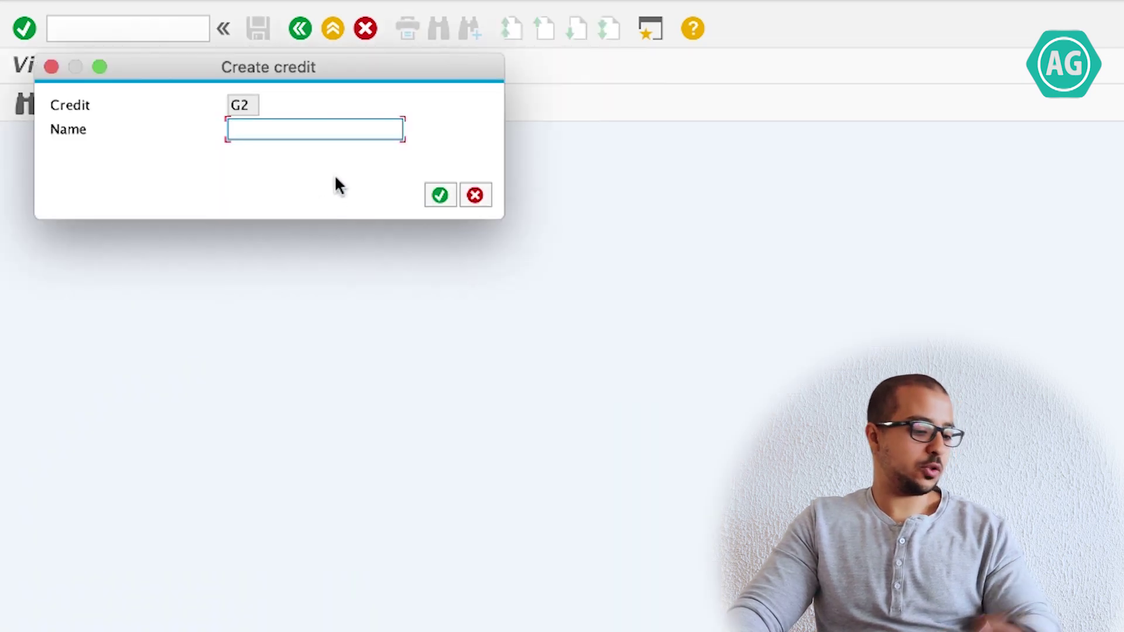
pyautogui.click(311, 127)
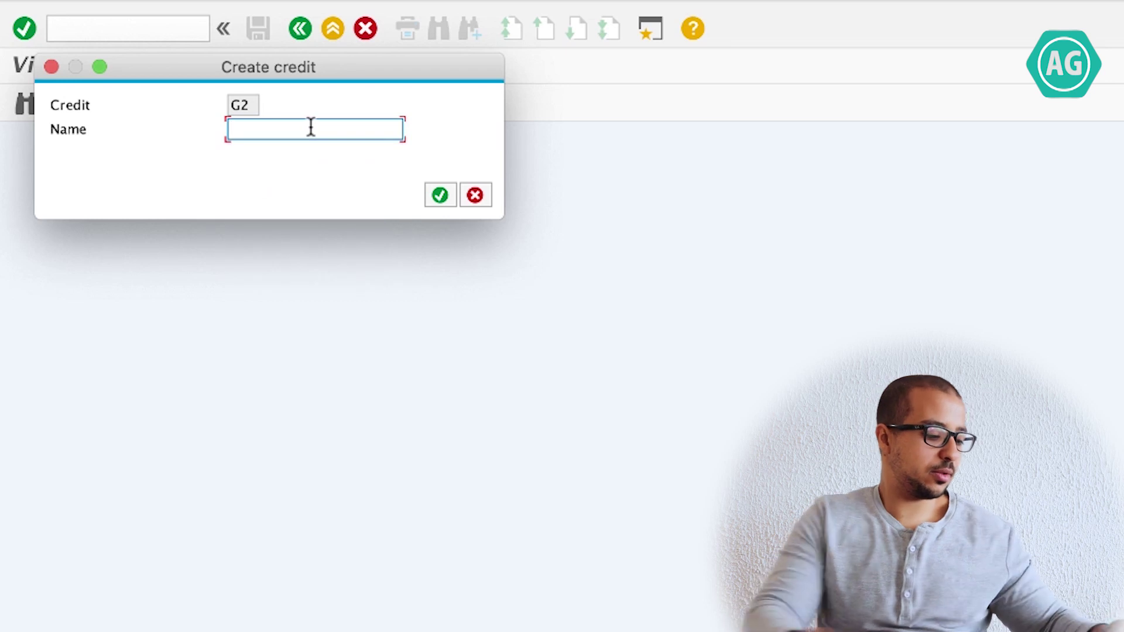
pyautogui.write('Mach C')
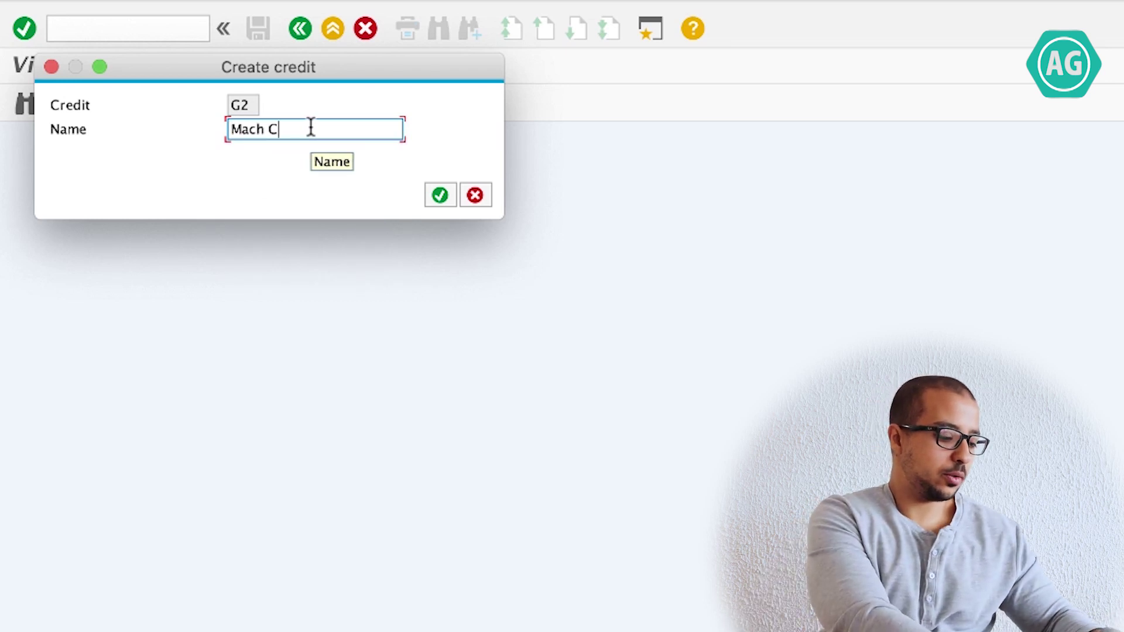
pyautogui.write('redit')
pyautogui.press('Return')
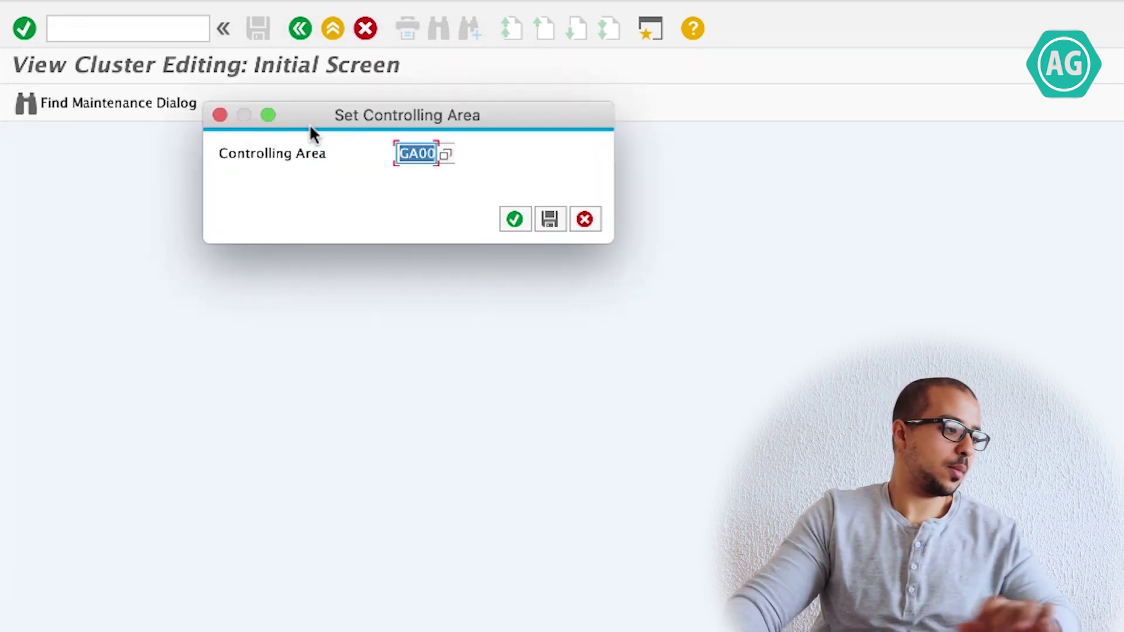
pyautogui.click(515, 218)
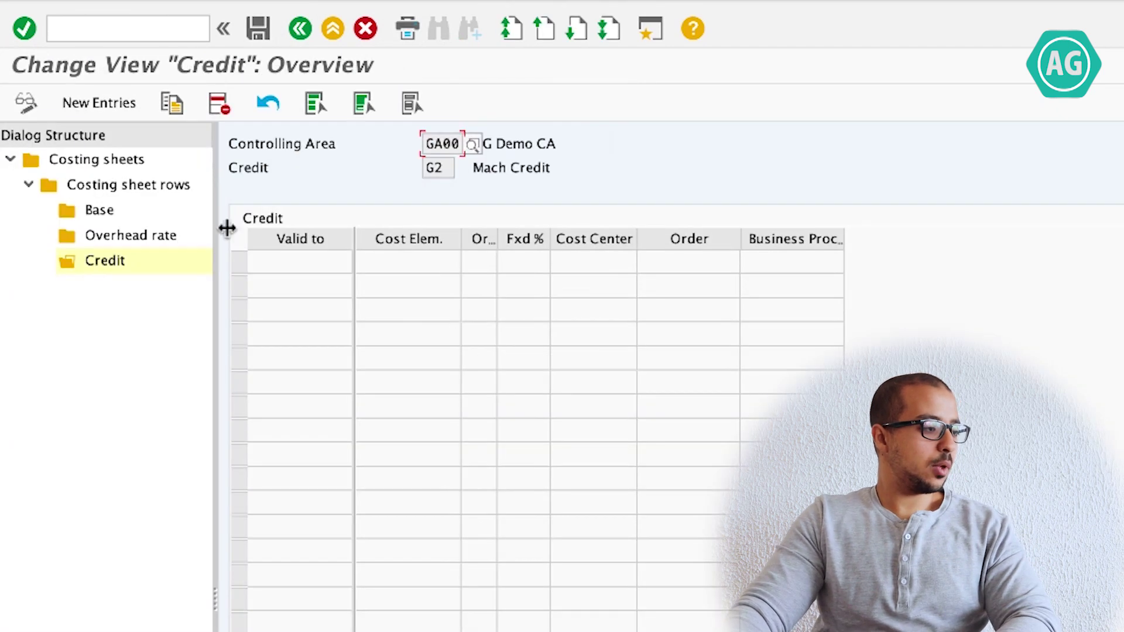
# Add a new entry for credit G2 valid to 31.12.2020, with cost element OH2 and cost center PRD01
pyautogui.click(100, 99)
pyautogui.click(314, 258)
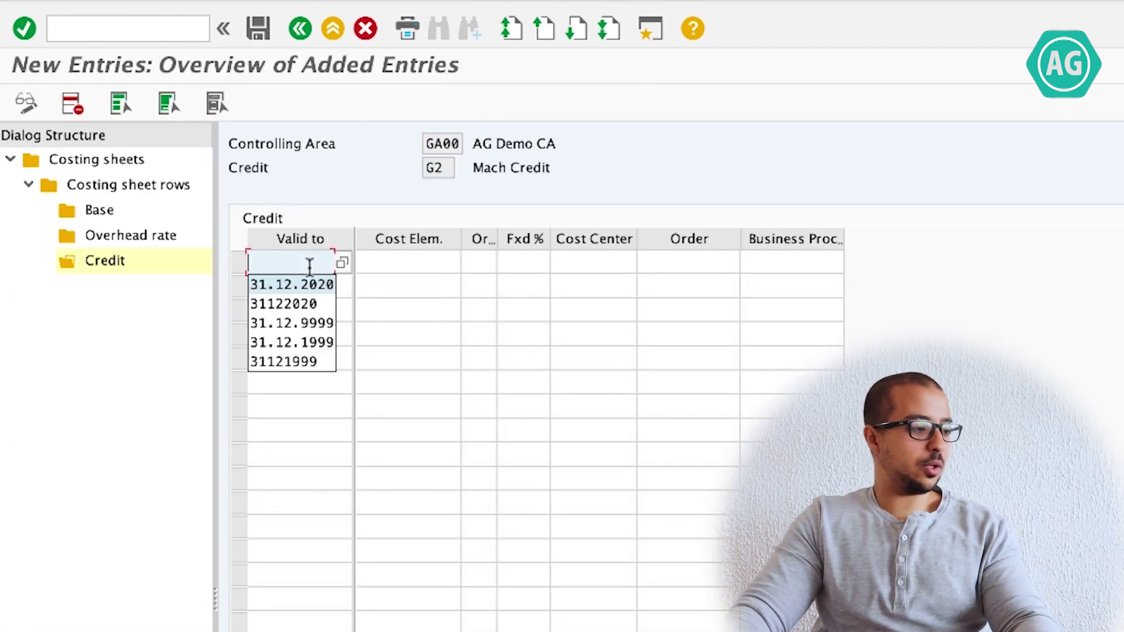
pyautogui.click(308, 284)
pyautogui.click(405, 260)
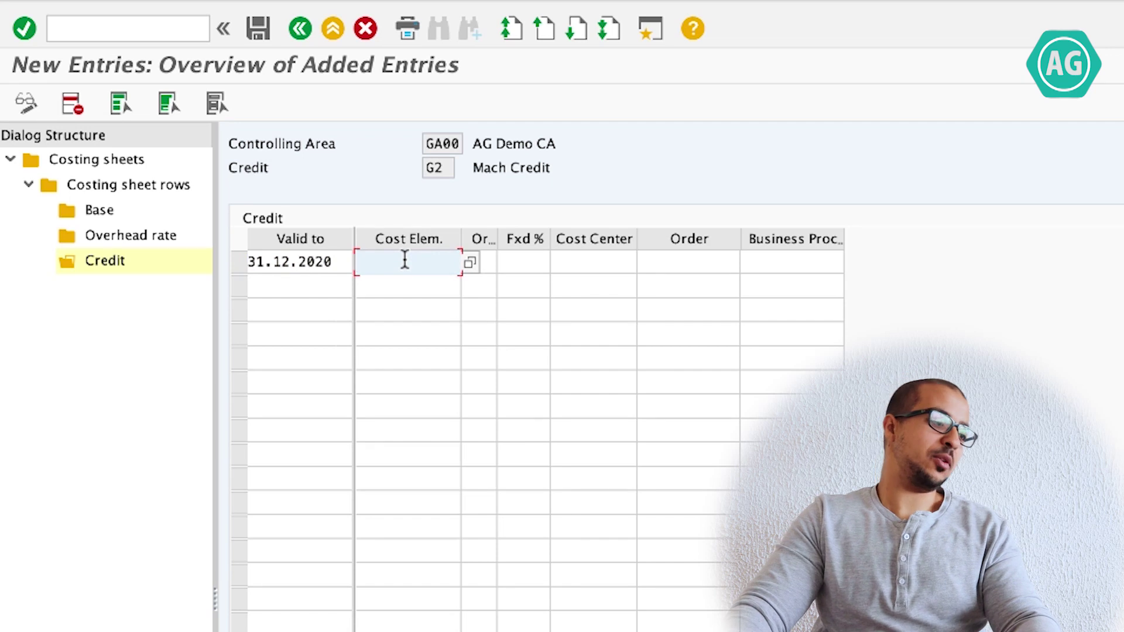
pyautogui.click(385, 285)
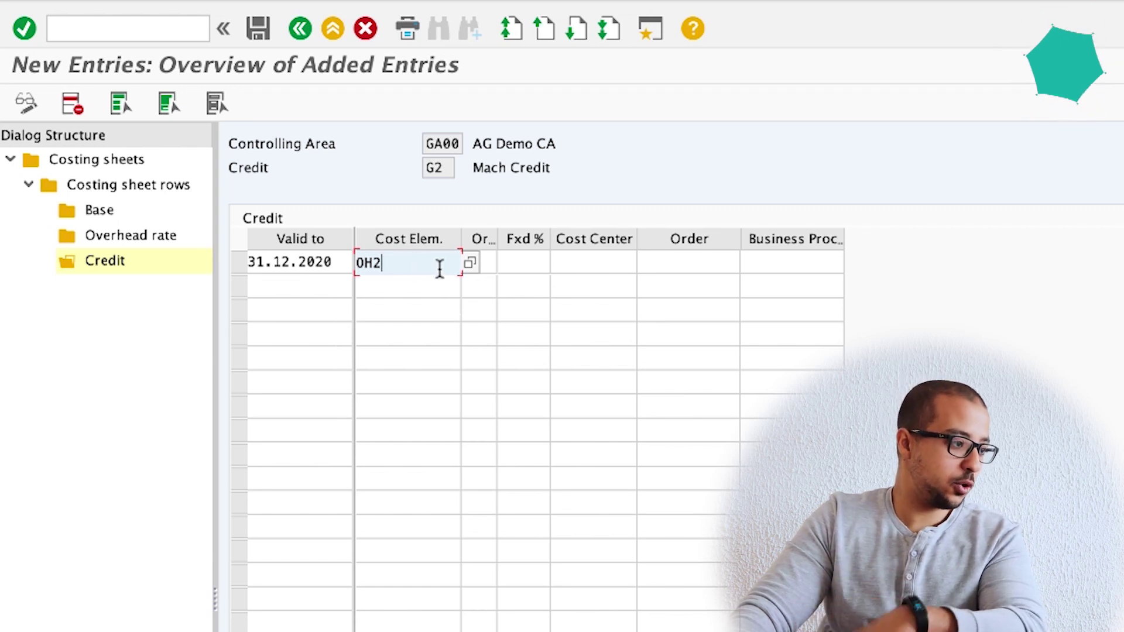
pyautogui.click(579, 262)
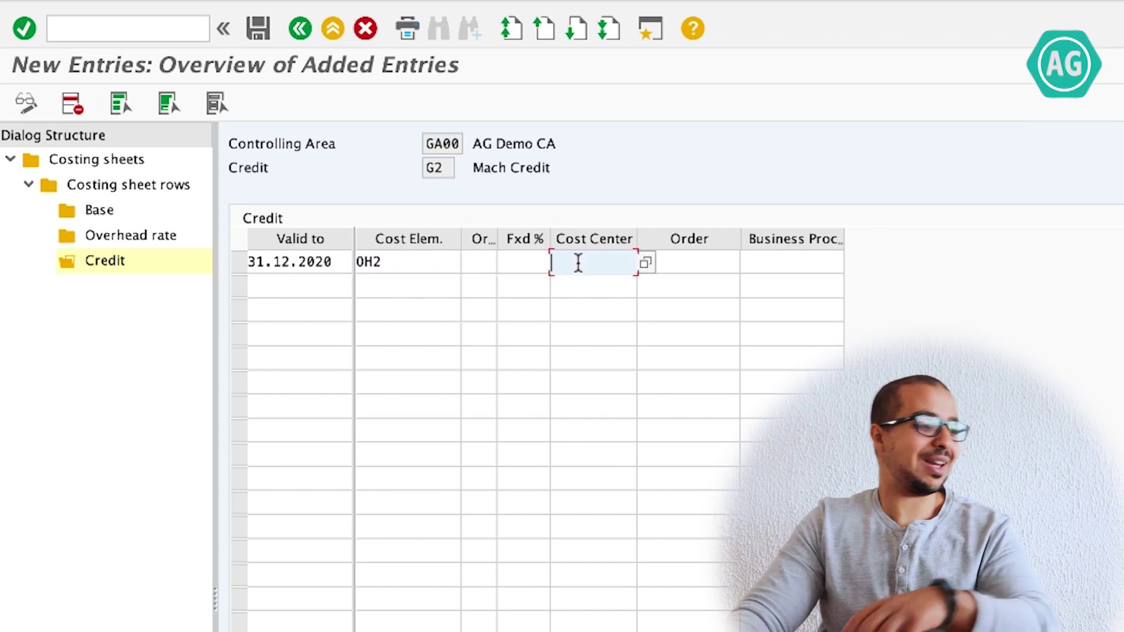
pyautogui.write('PRD01')
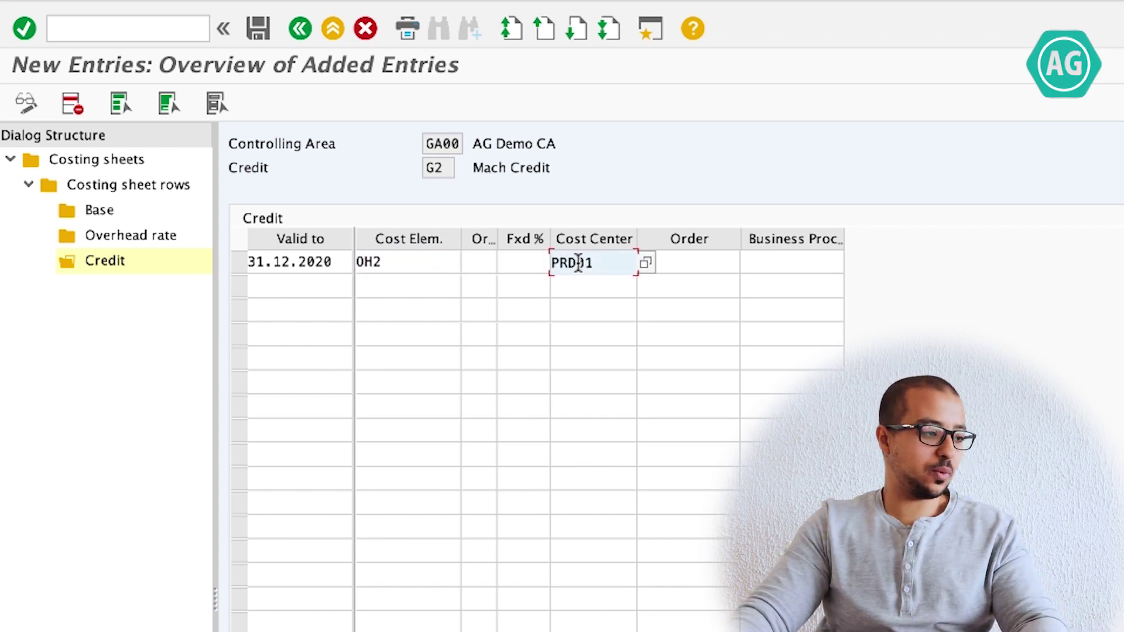
pyautogui.press('Return')
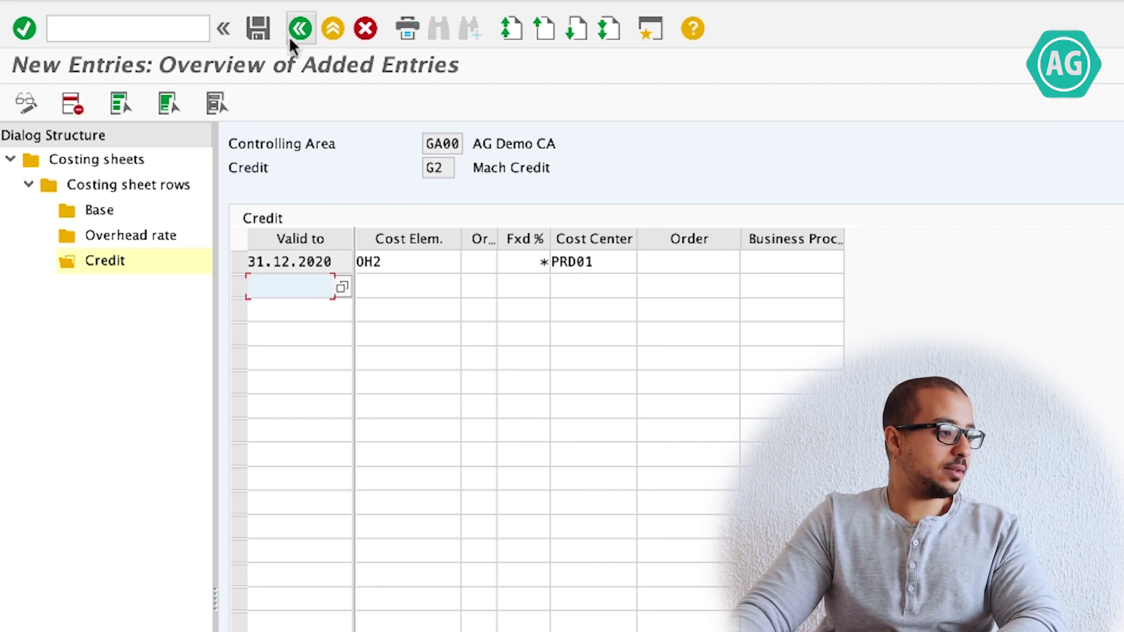
# Save the costing sheet with the G2 credit entry and return to the costing sheet rows
pyautogui.click(257, 28)
pyautogui.click(421, 146)
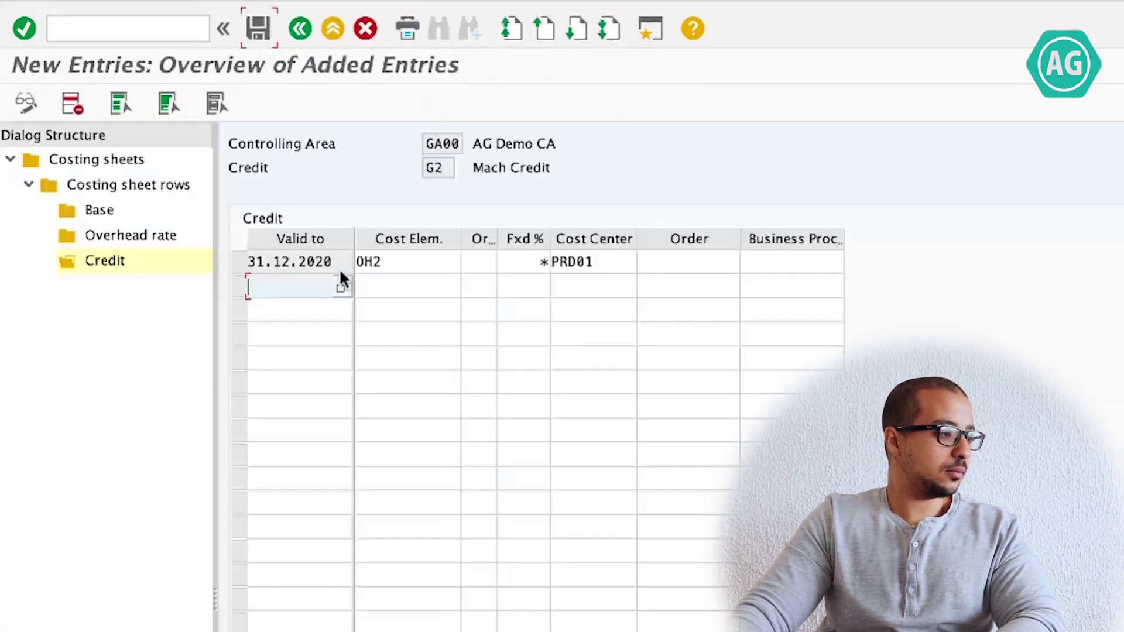
pyautogui.click(300, 30)
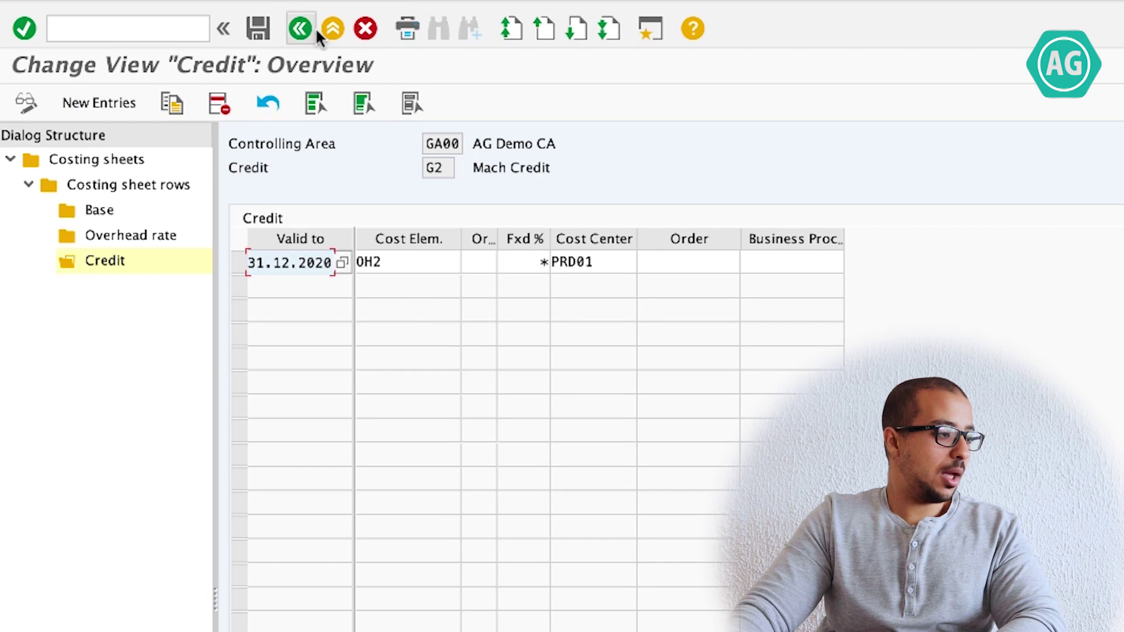
pyautogui.click(301, 29)
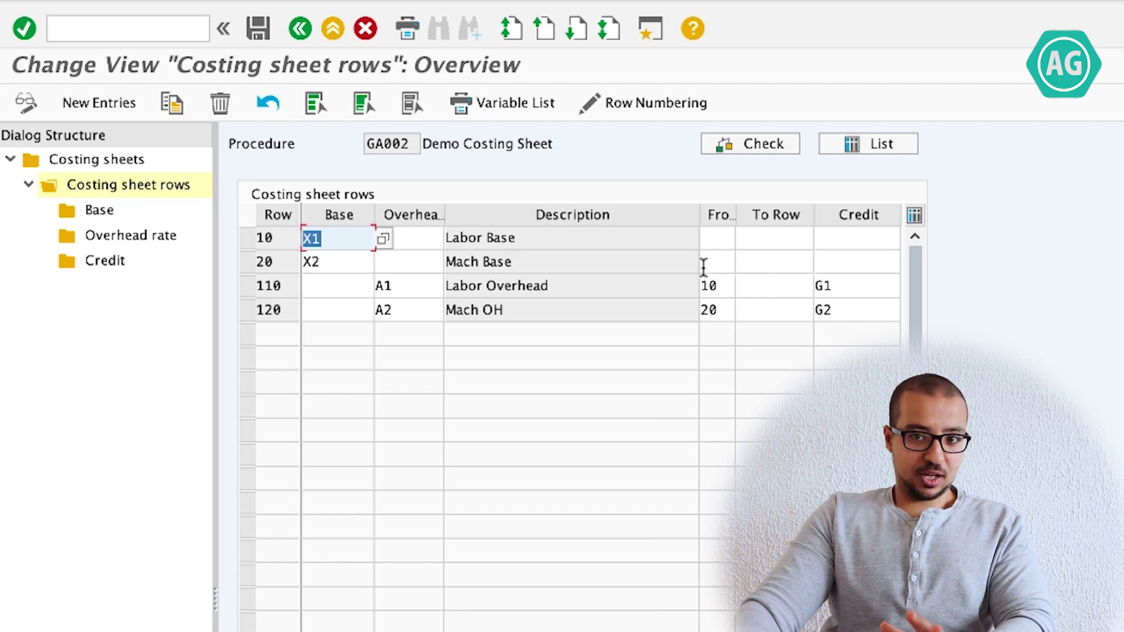
# Review base rows 10 and 20 and the labor overhead row's From reference, overhead rate and credit, widening the From column to read it
pyautogui.click(620, 279)
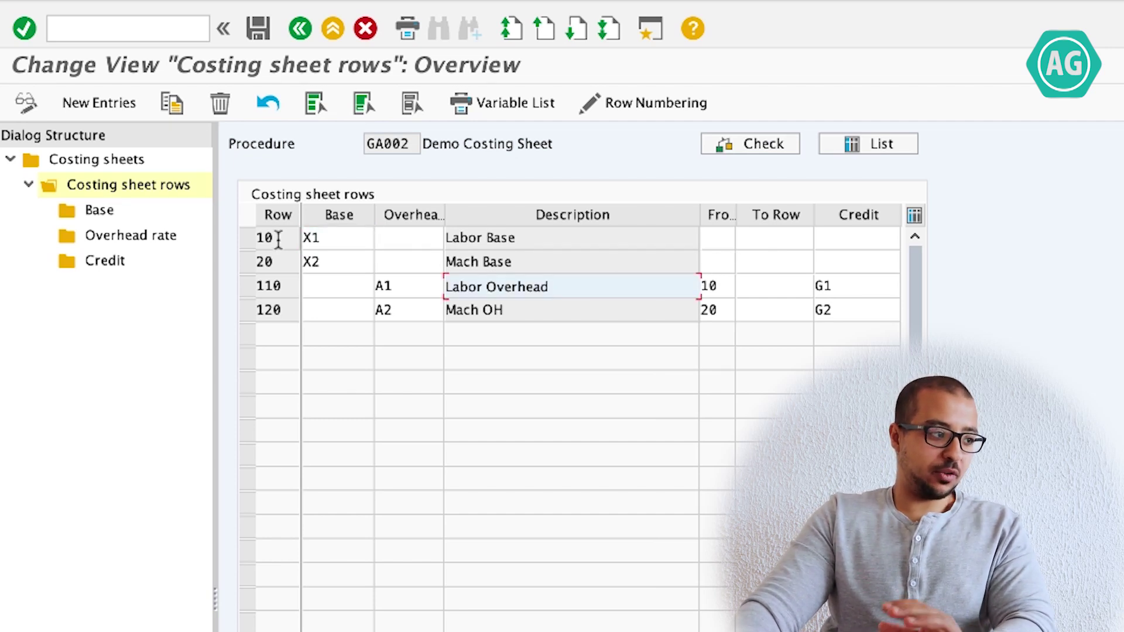
pyautogui.click(247, 238)
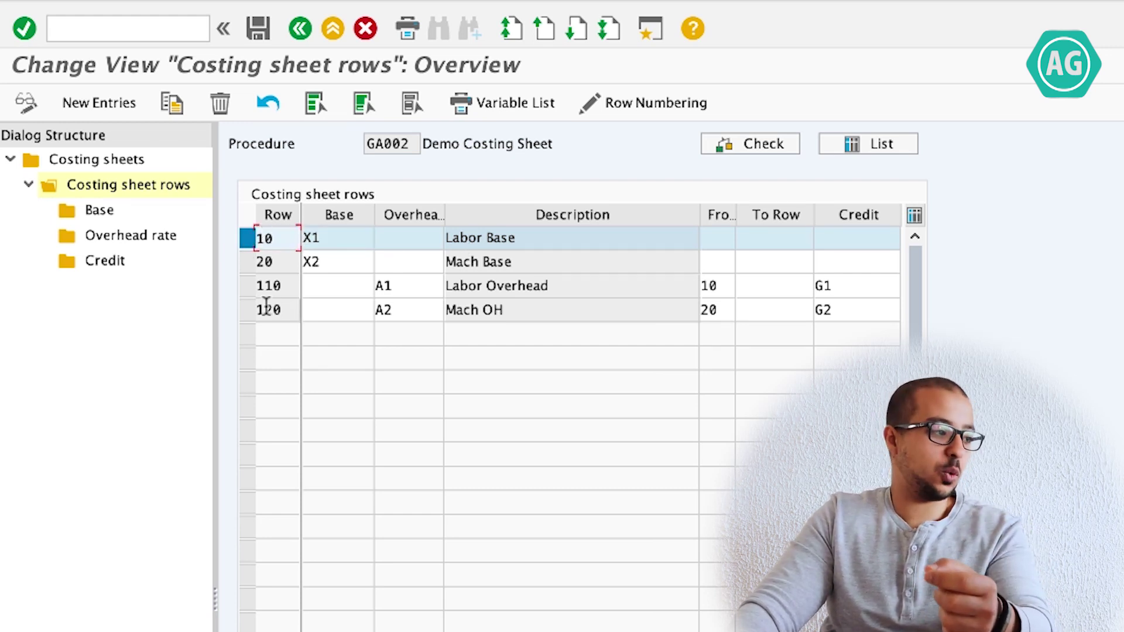
pyautogui.click(246, 261)
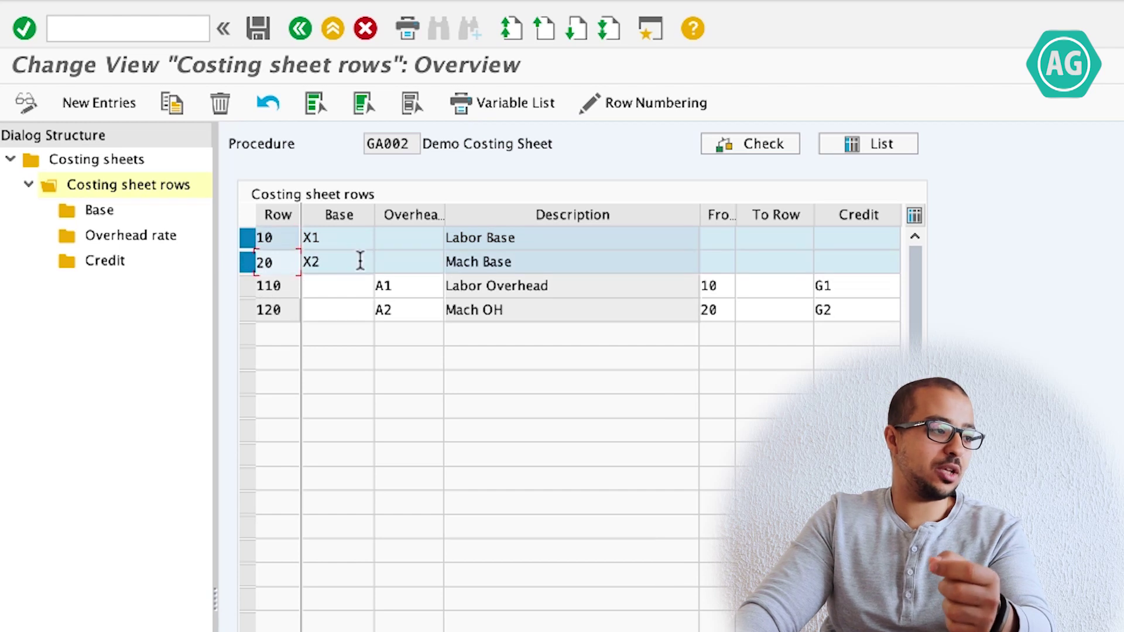
pyautogui.click(246, 240)
pyautogui.click(246, 262)
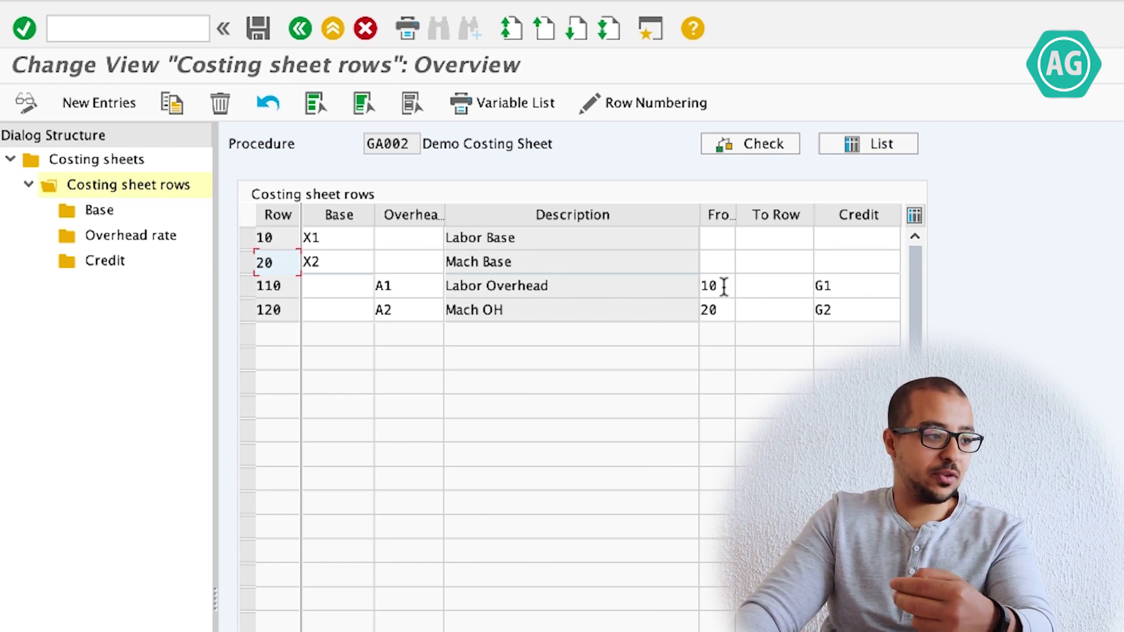
pyautogui.moveTo(737, 214); pyautogui.dragTo(757, 214)
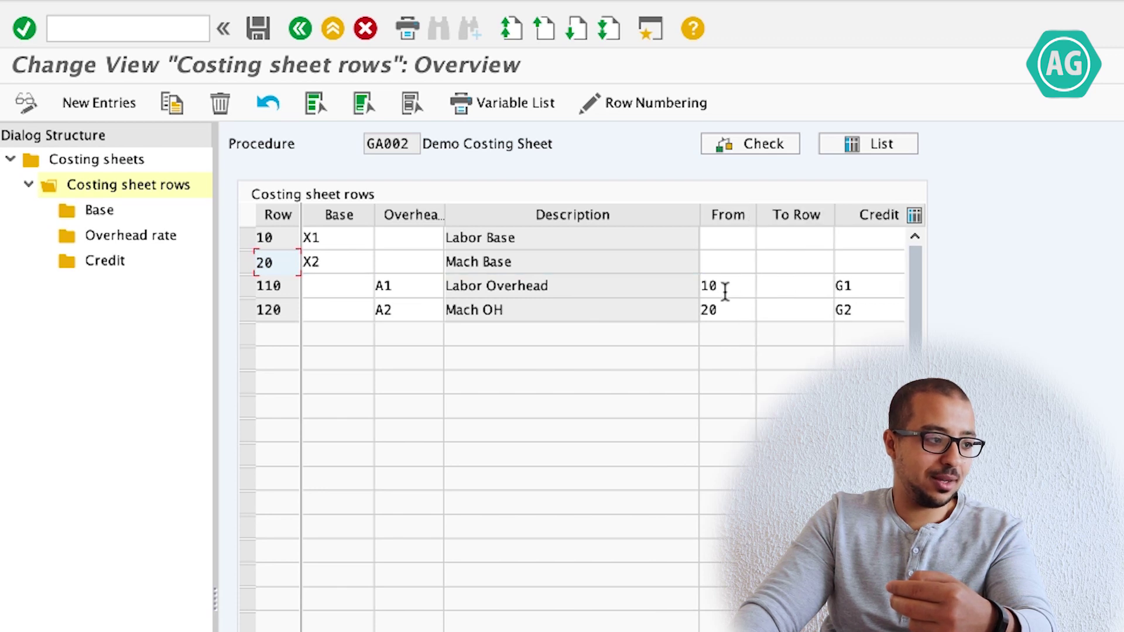
pyautogui.doubleClick(719, 289)
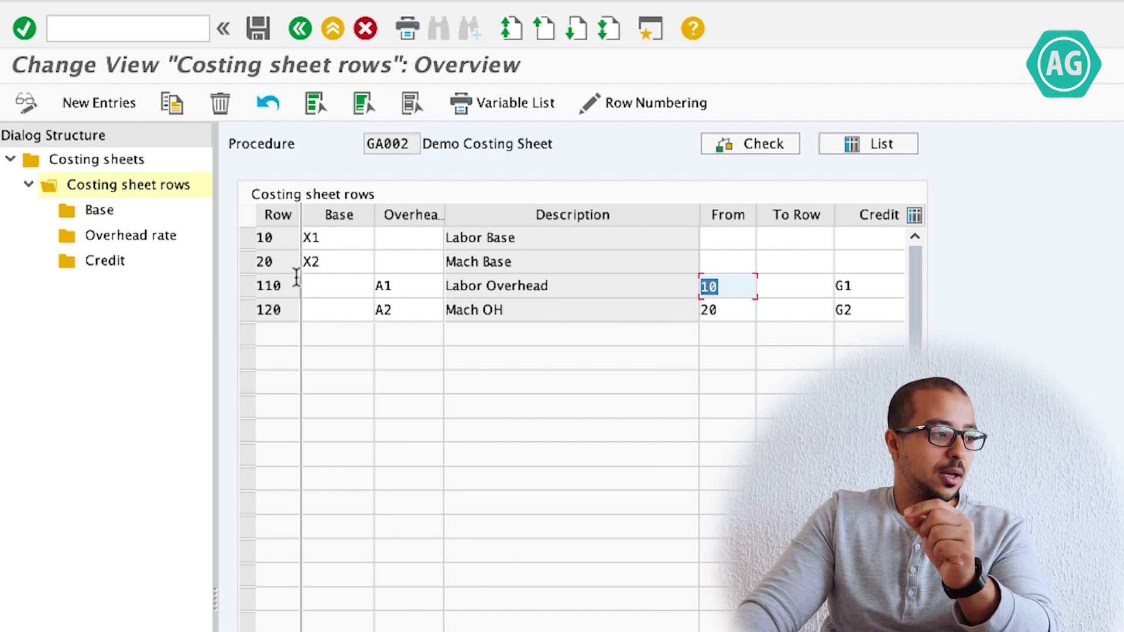
pyautogui.click(718, 288)
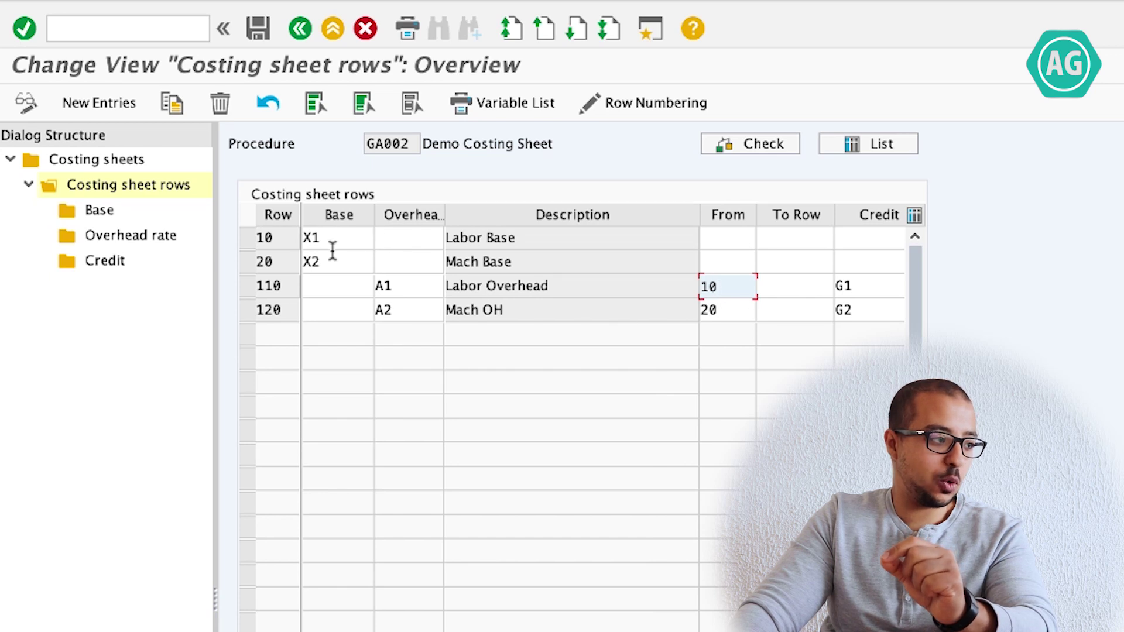
pyautogui.click(257, 240)
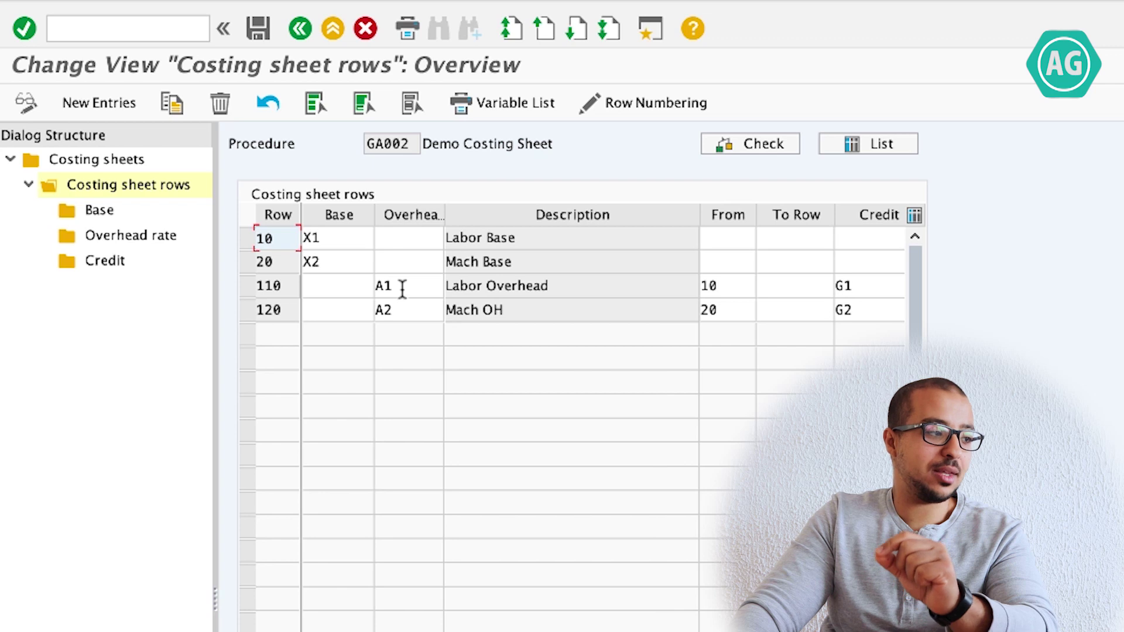
pyautogui.moveTo(401, 288); pyautogui.dragTo(342, 282)
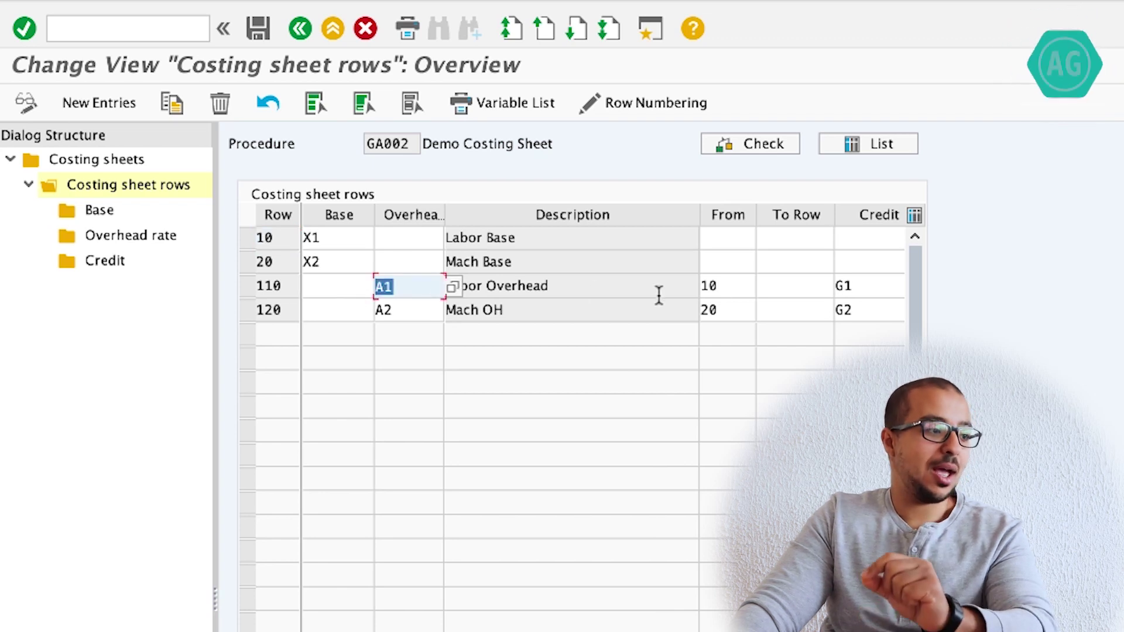
pyautogui.click(866, 287)
pyautogui.moveTo(866, 287); pyautogui.dragTo(809, 280)
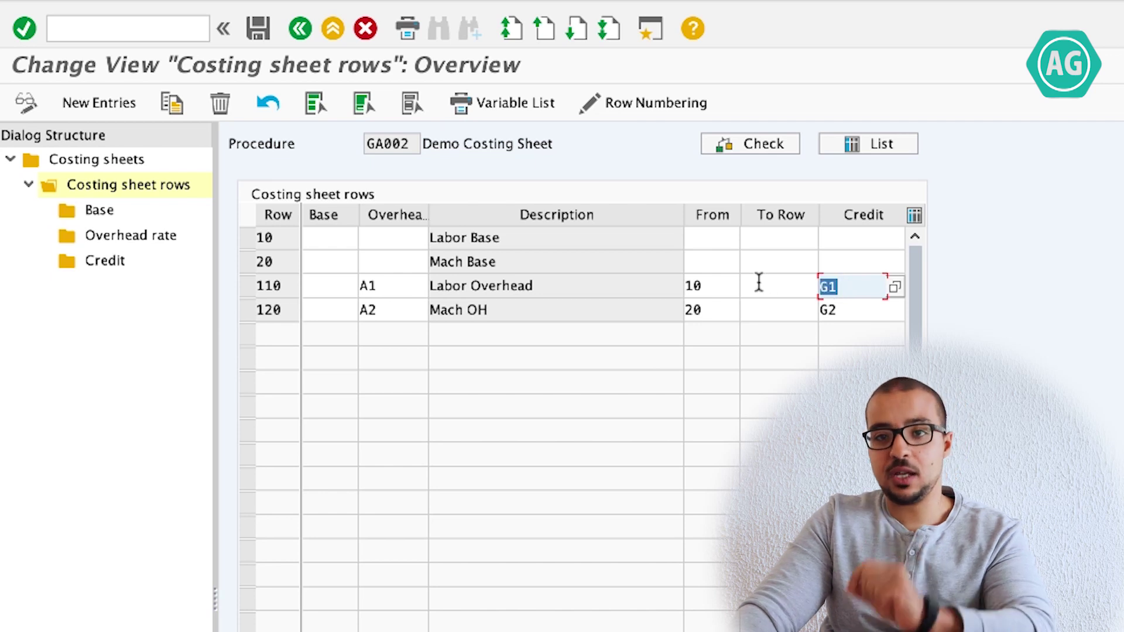